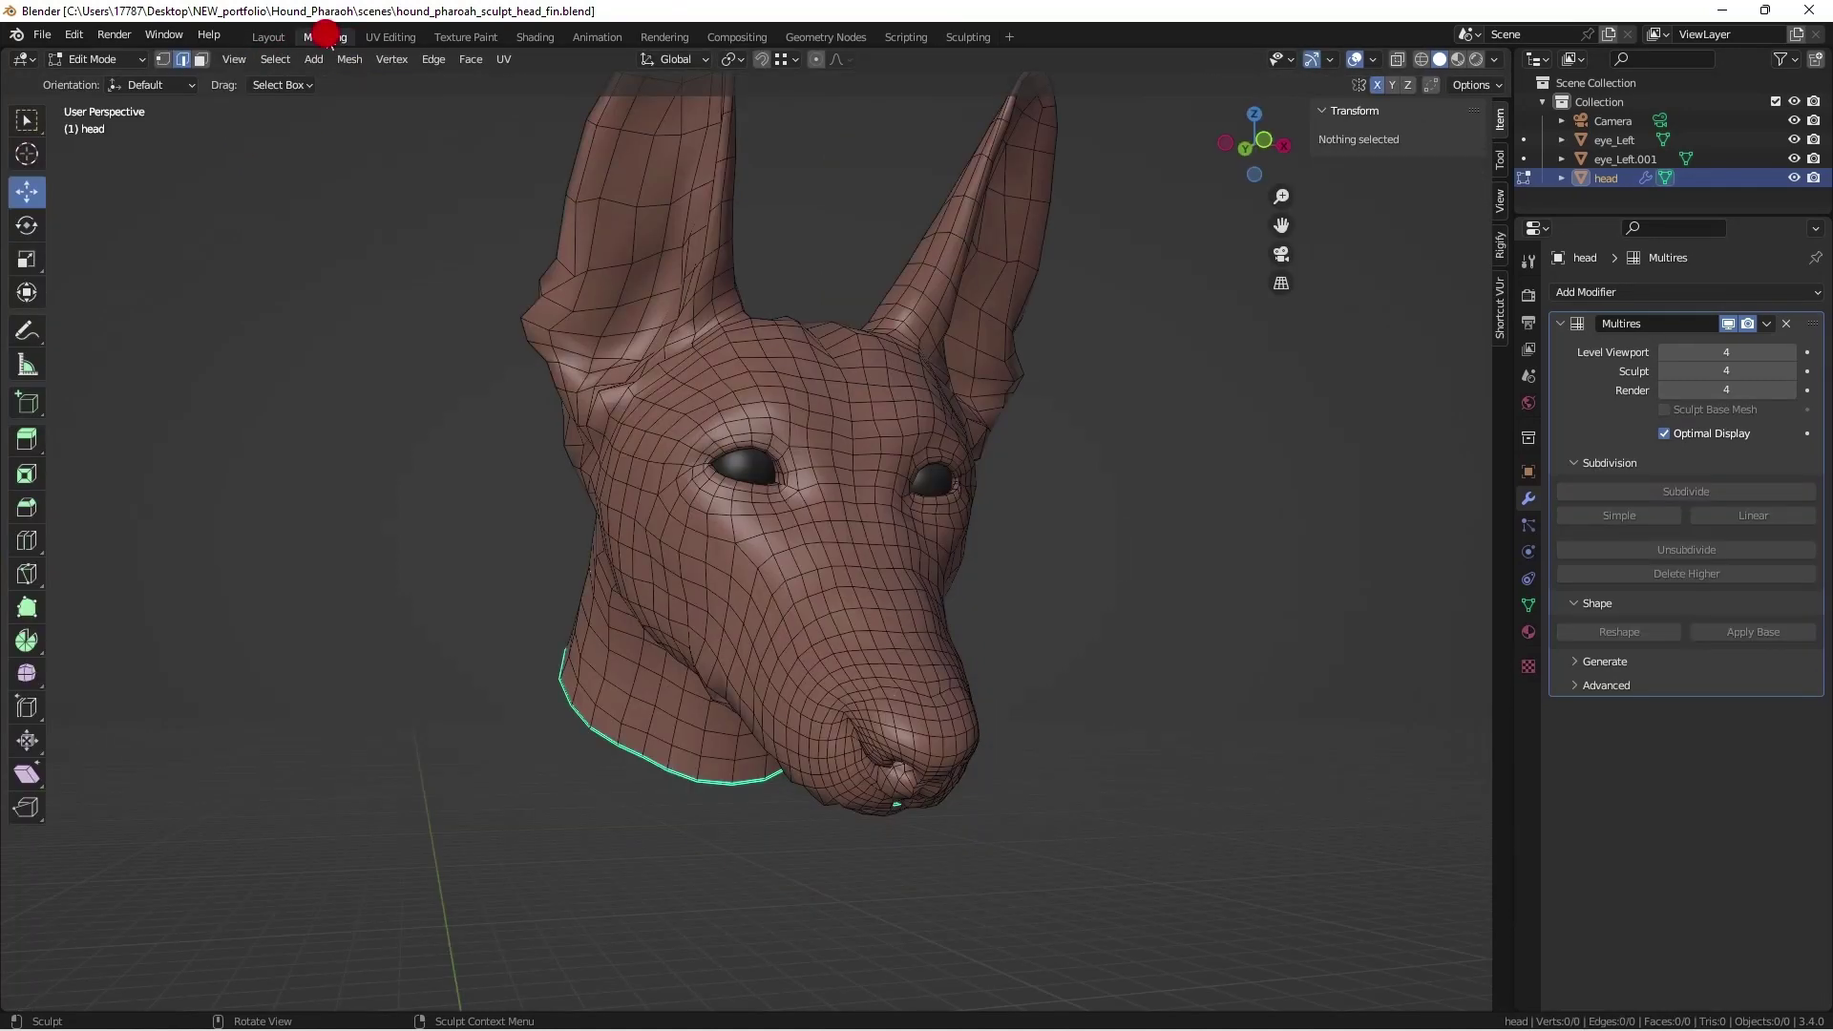
Step: Switch to the Shading workspace, frame the head model in the viewport and enlarge the node editor area
{"action": "mouse_move", "coordinate": [1081, 403]}
{"action": "middle_mouse_down"}
{"action": "mouse_move", "coordinate": [1006, 376]}
{"action": "mouse_move", "coordinate": [1084, 429]}
{"action": "middle_mouse_up"}
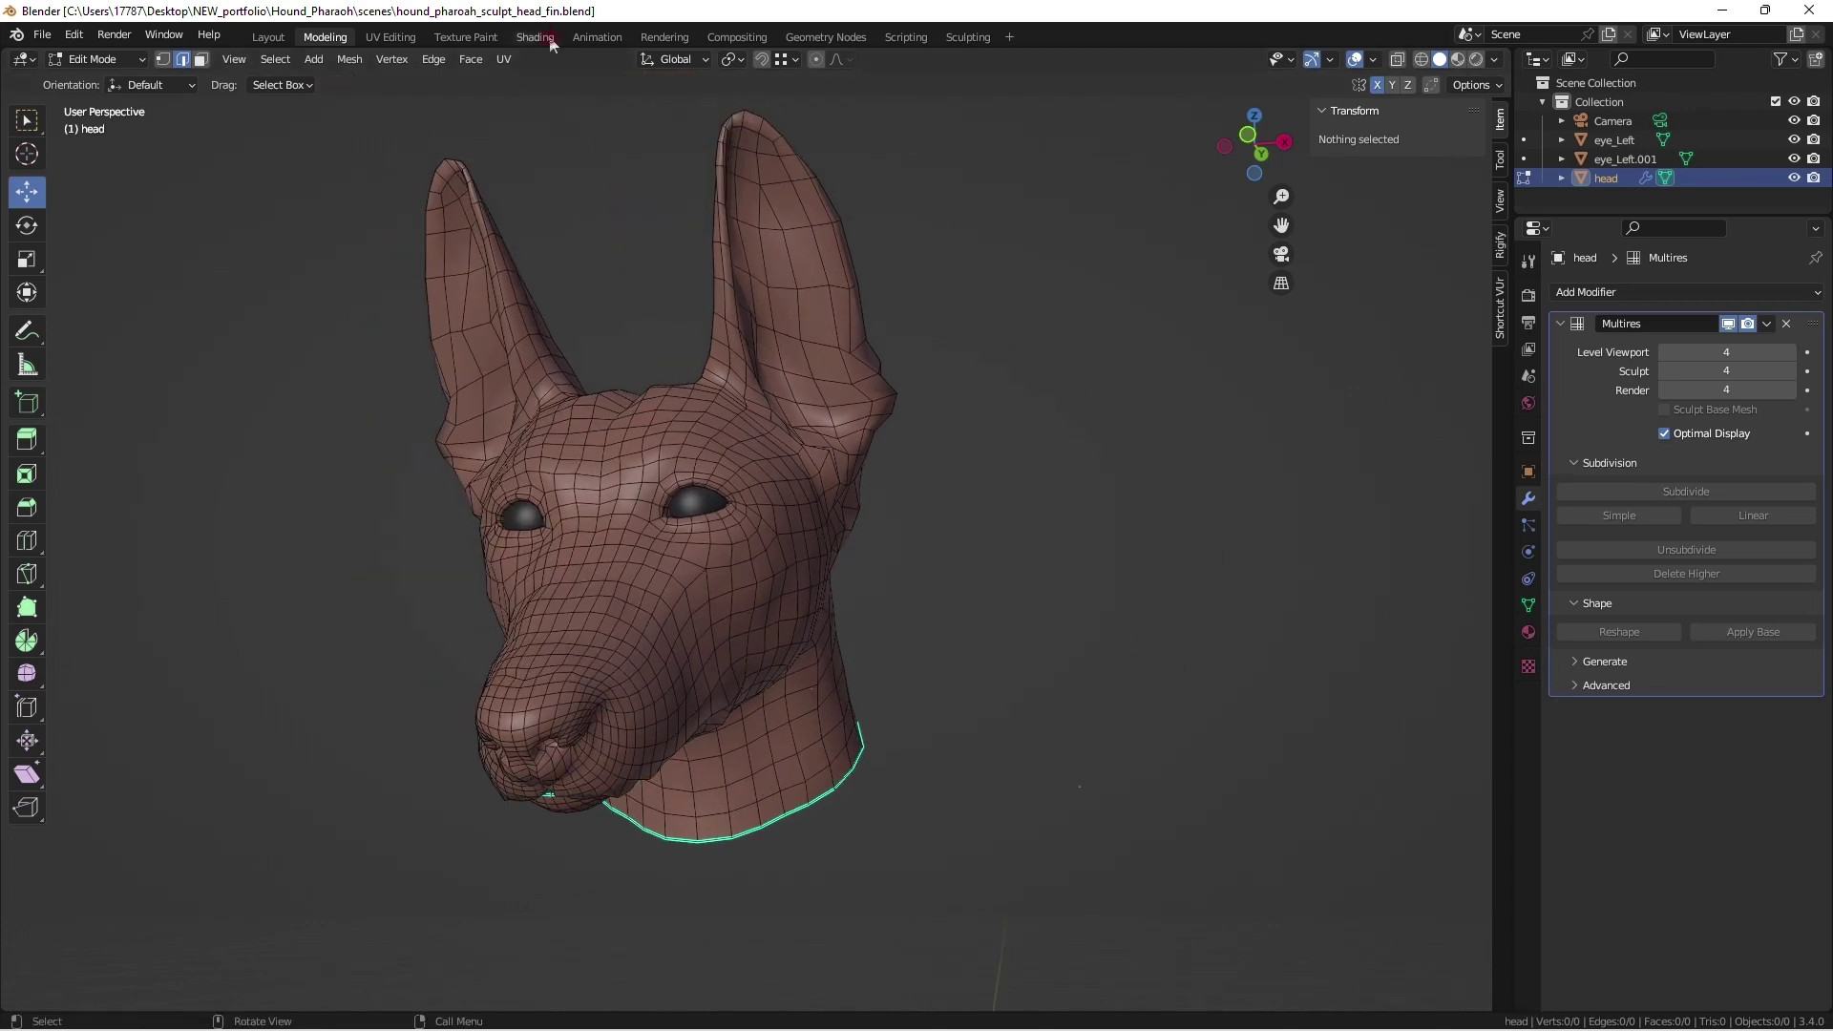
{"action": "left_click", "coordinate": [465, 37]}
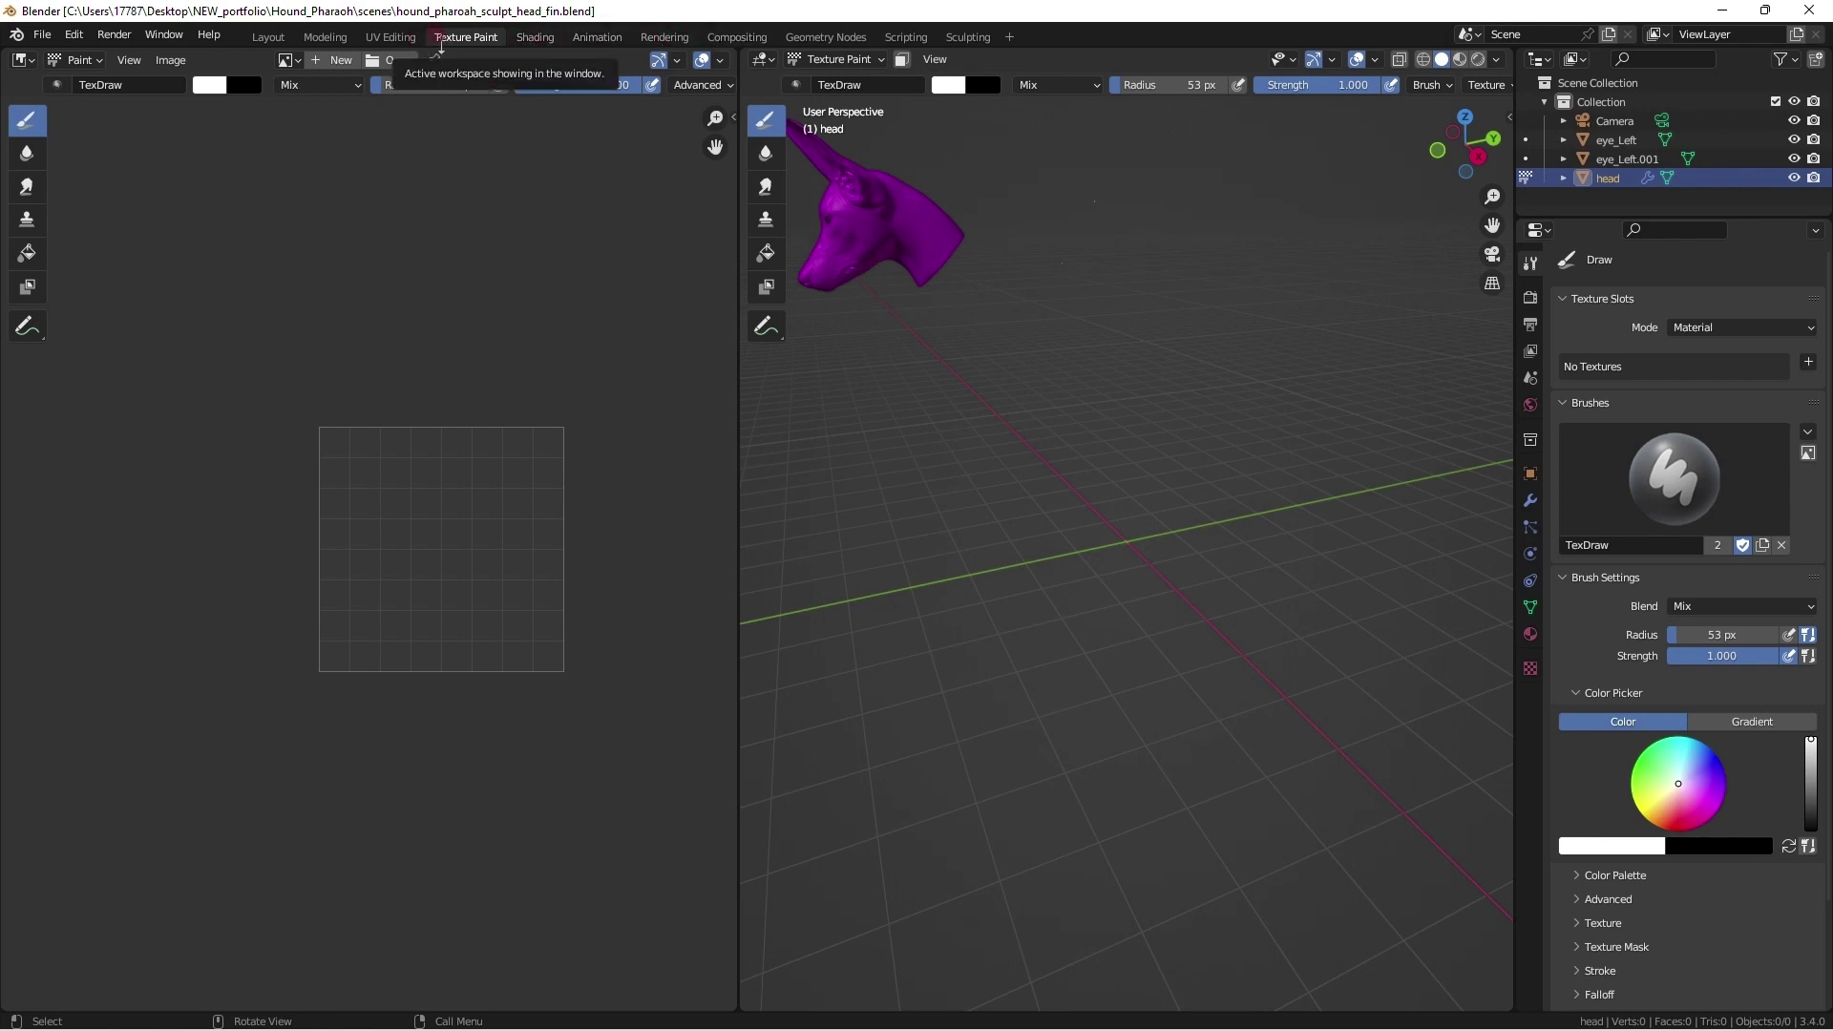
{"action": "left_click", "coordinate": [535, 37]}
{"action": "middle_click_drag", "start_coordinate": [840, 273], "coordinate": [897, 441], "text": "shift"}
{"action": "key", "text": "KP_Decimal"}
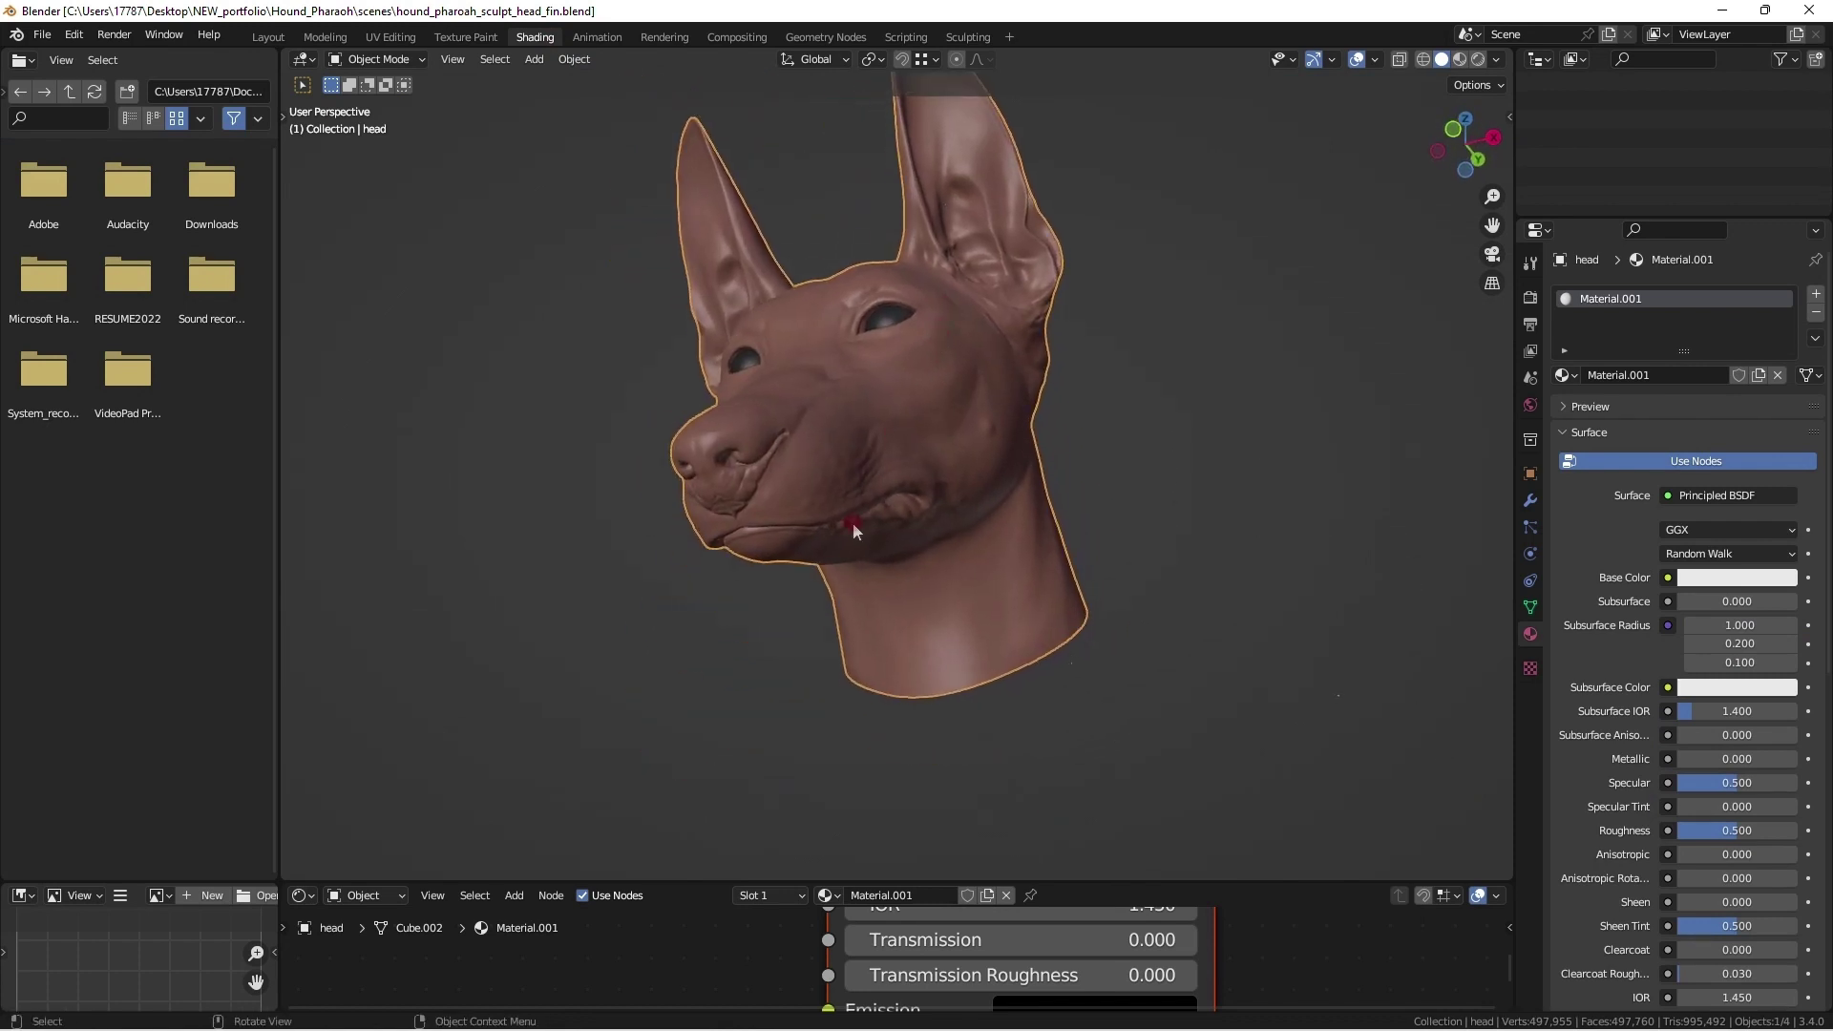
{"action": "left_click_drag", "start_coordinate": [326, 874], "coordinate": [353, 386]}
{"action": "middle_click_drag", "start_coordinate": [727, 594], "coordinate": [742, 660]}
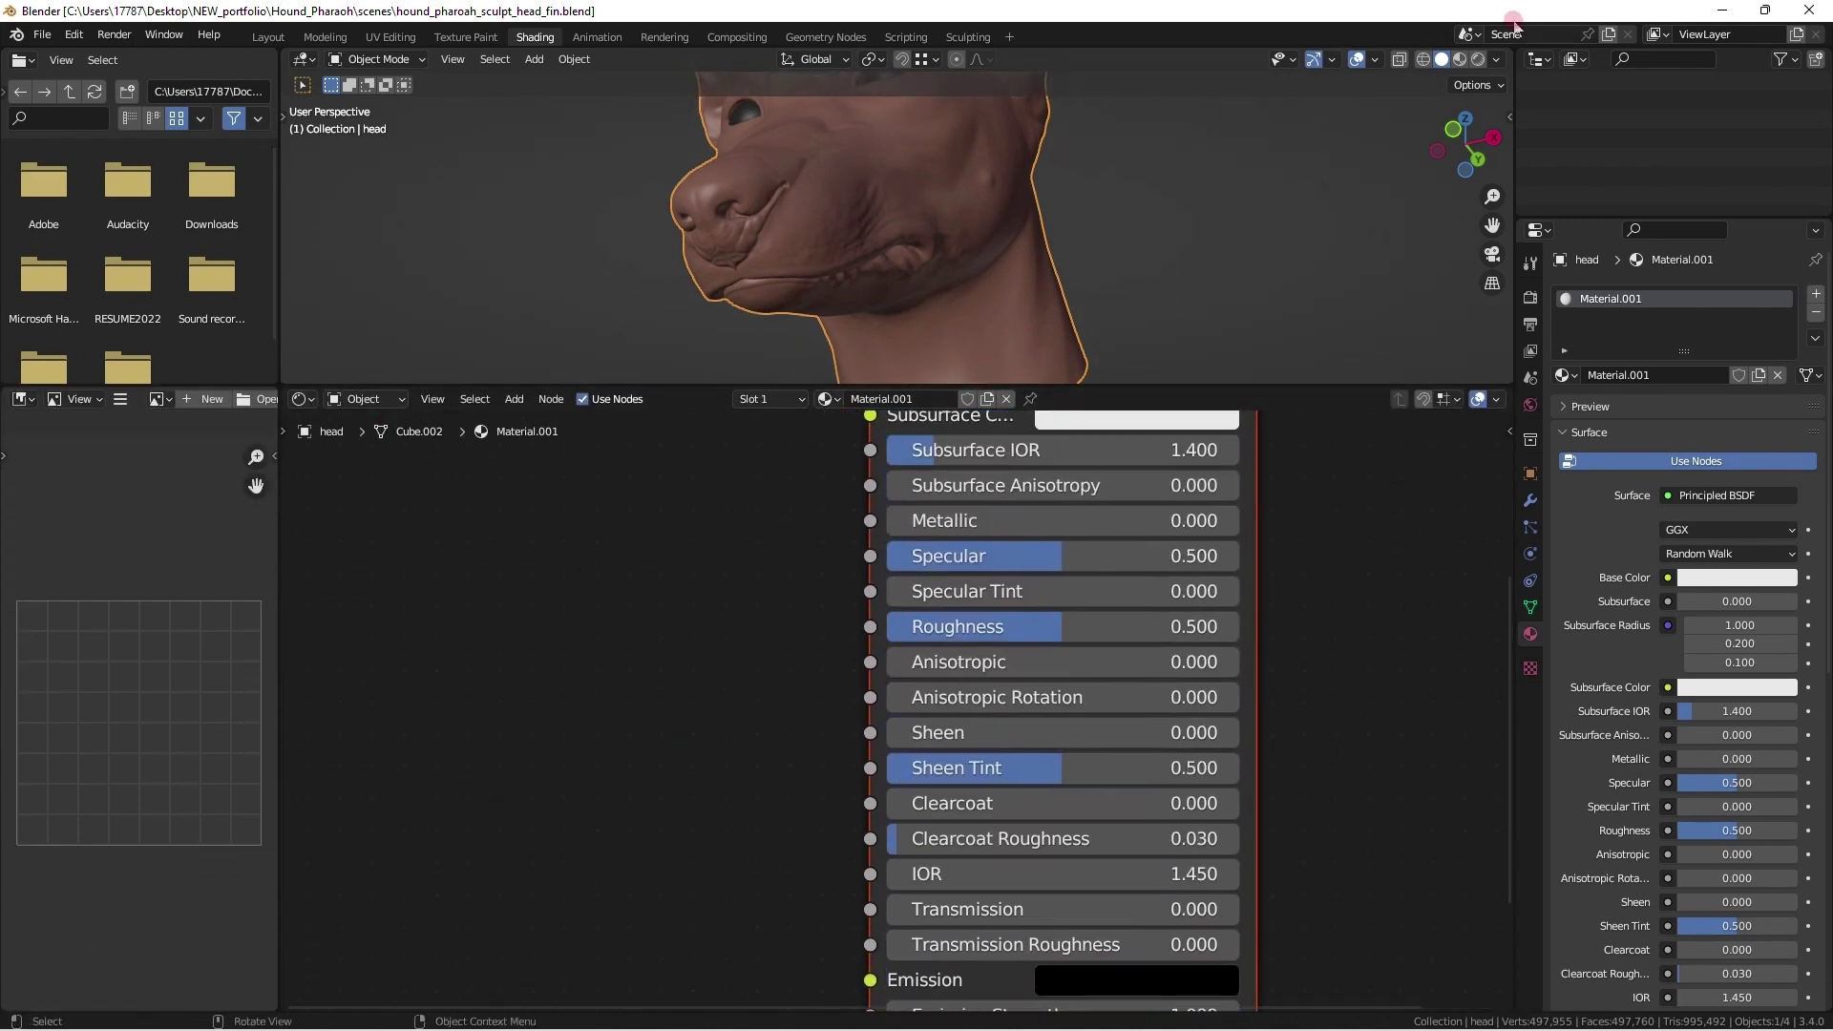
Step: Add an Image Texture node beside the Principled BSDF and connect its Color output to Base Color
{"action": "middle_click_drag", "start_coordinate": [766, 823], "coordinate": [849, 774]}
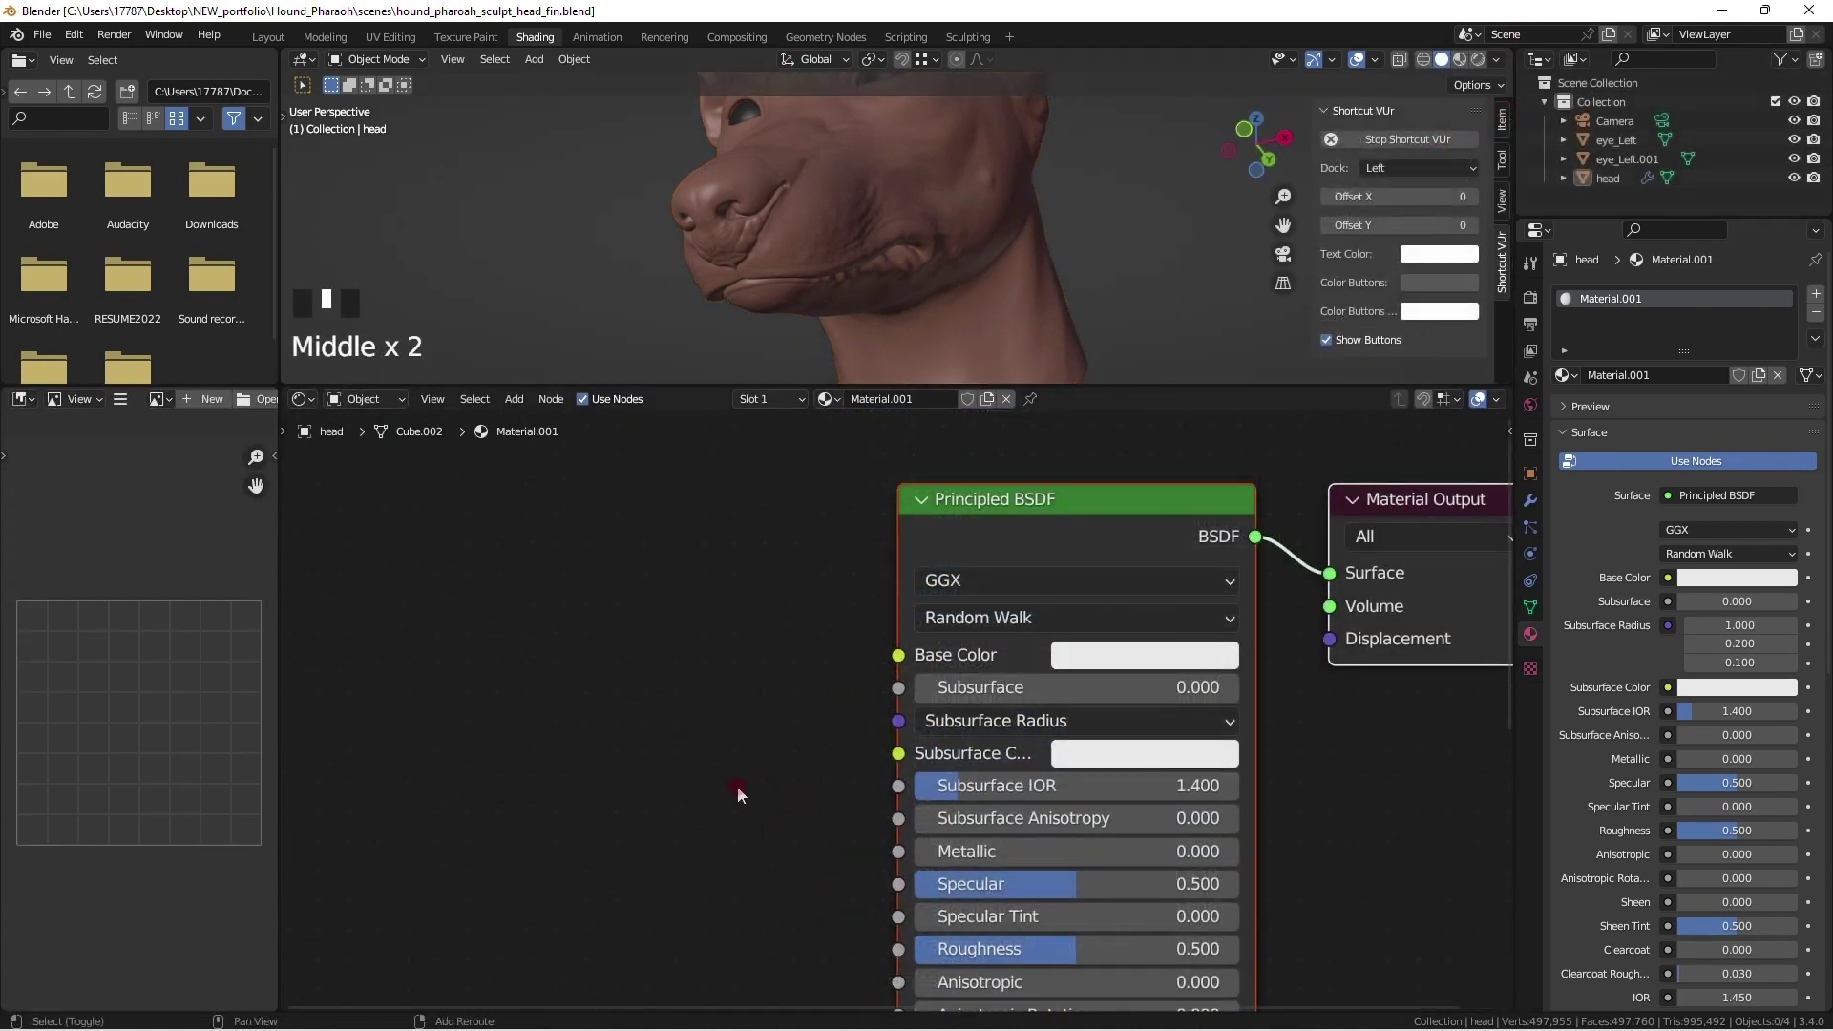
{"action": "key", "text": "shift+a"}
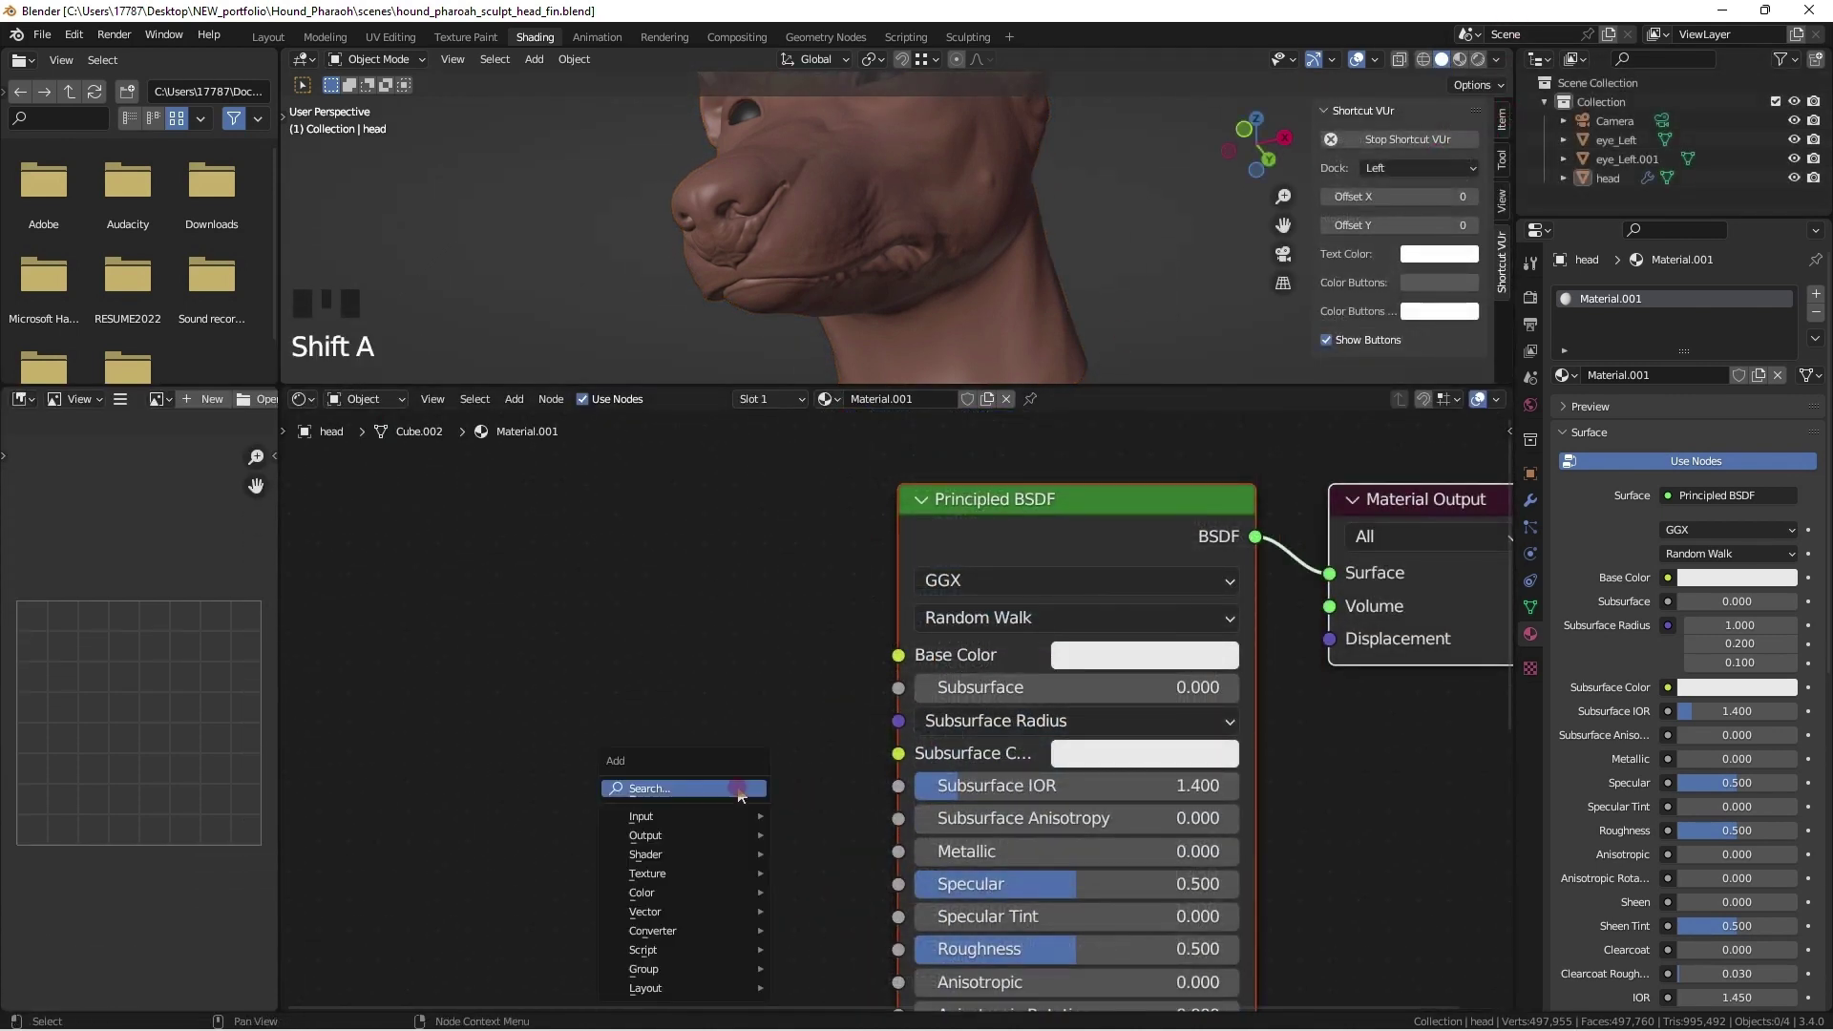
{"action": "mouse_move", "coordinate": [701, 852]}
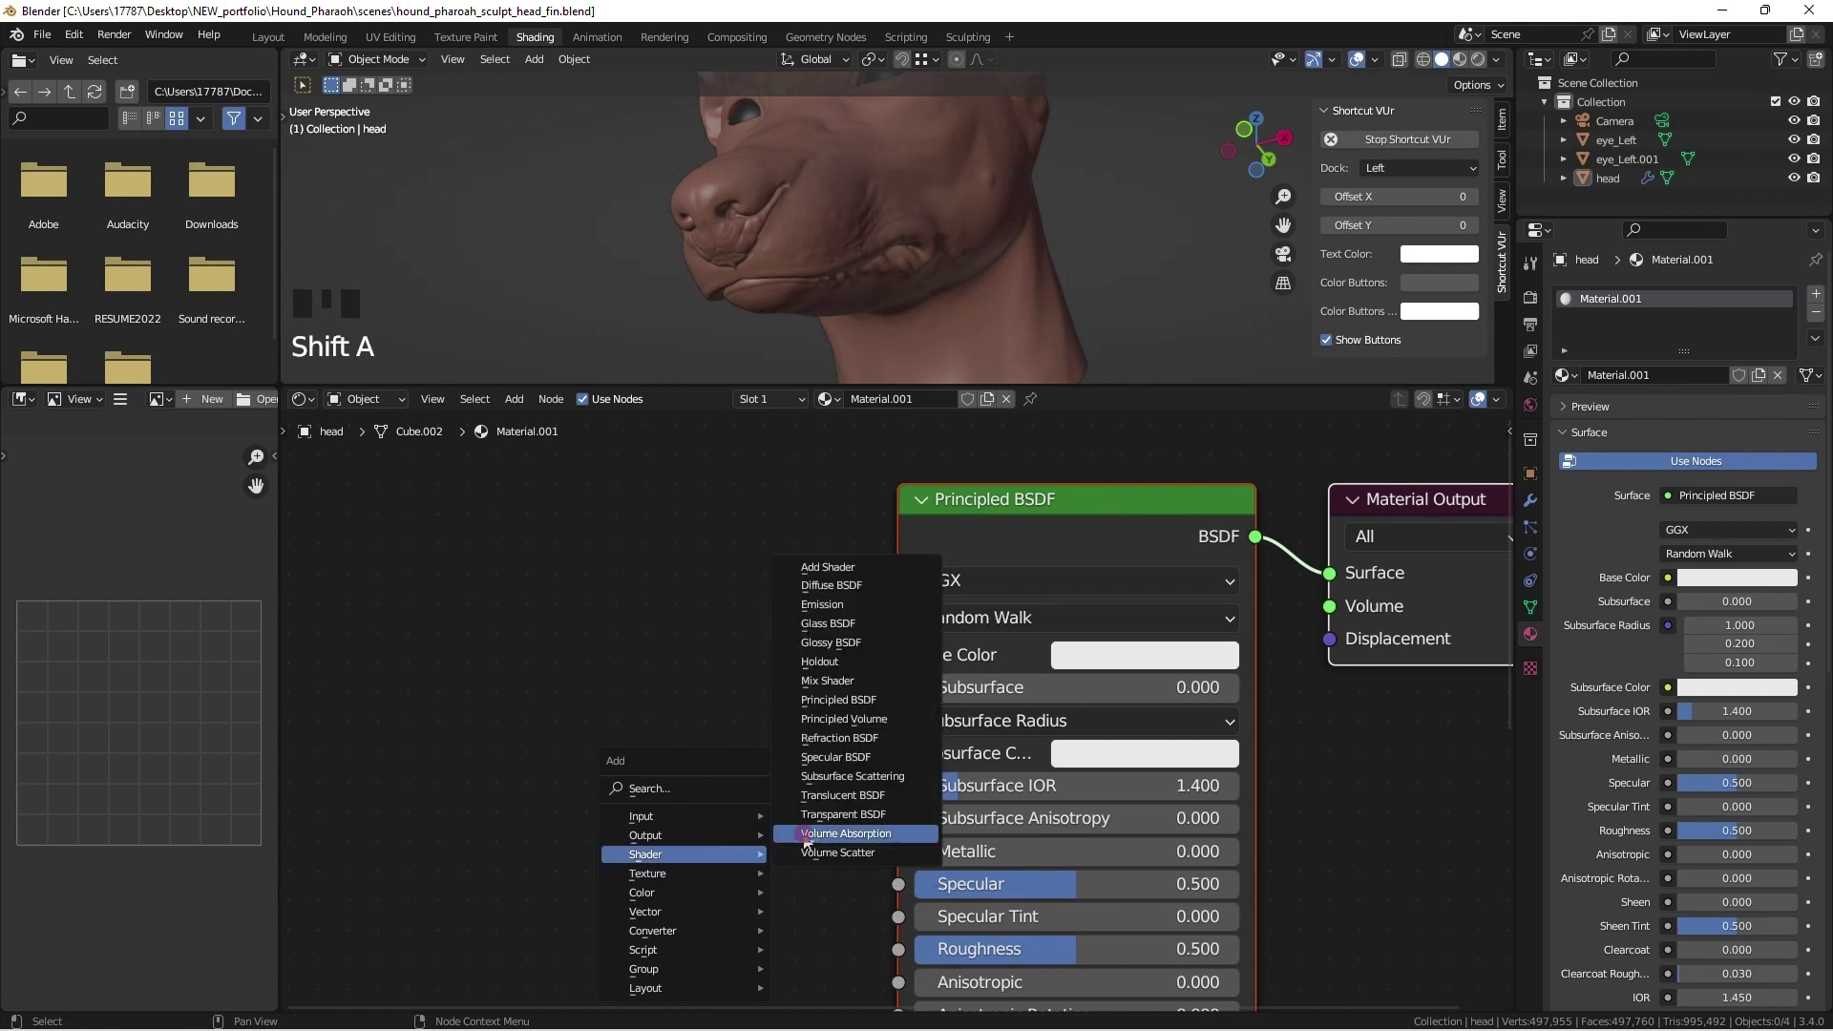
{"action": "mouse_move", "coordinate": [738, 881]}
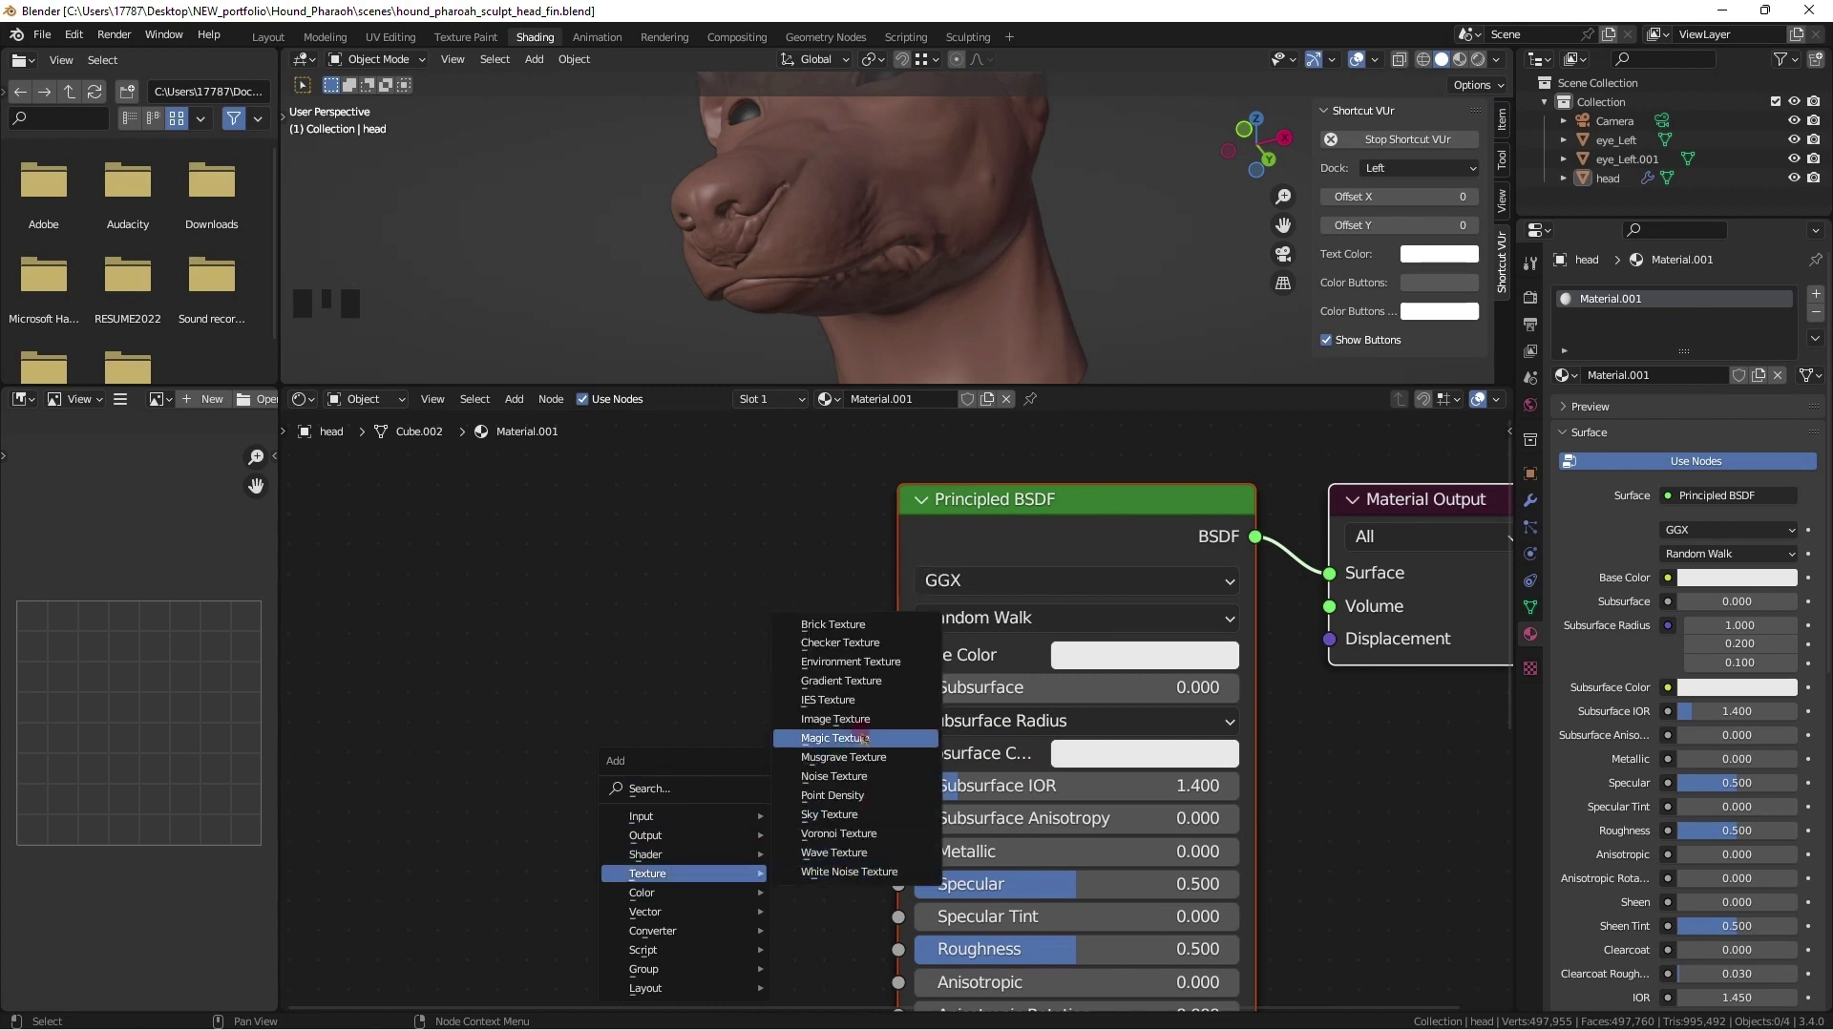
{"action": "left_click", "coordinate": [835, 718]}
{"action": "left_click", "coordinate": [690, 549]}
{"action": "left_click_drag", "start_coordinate": [764, 553], "coordinate": [900, 655]}
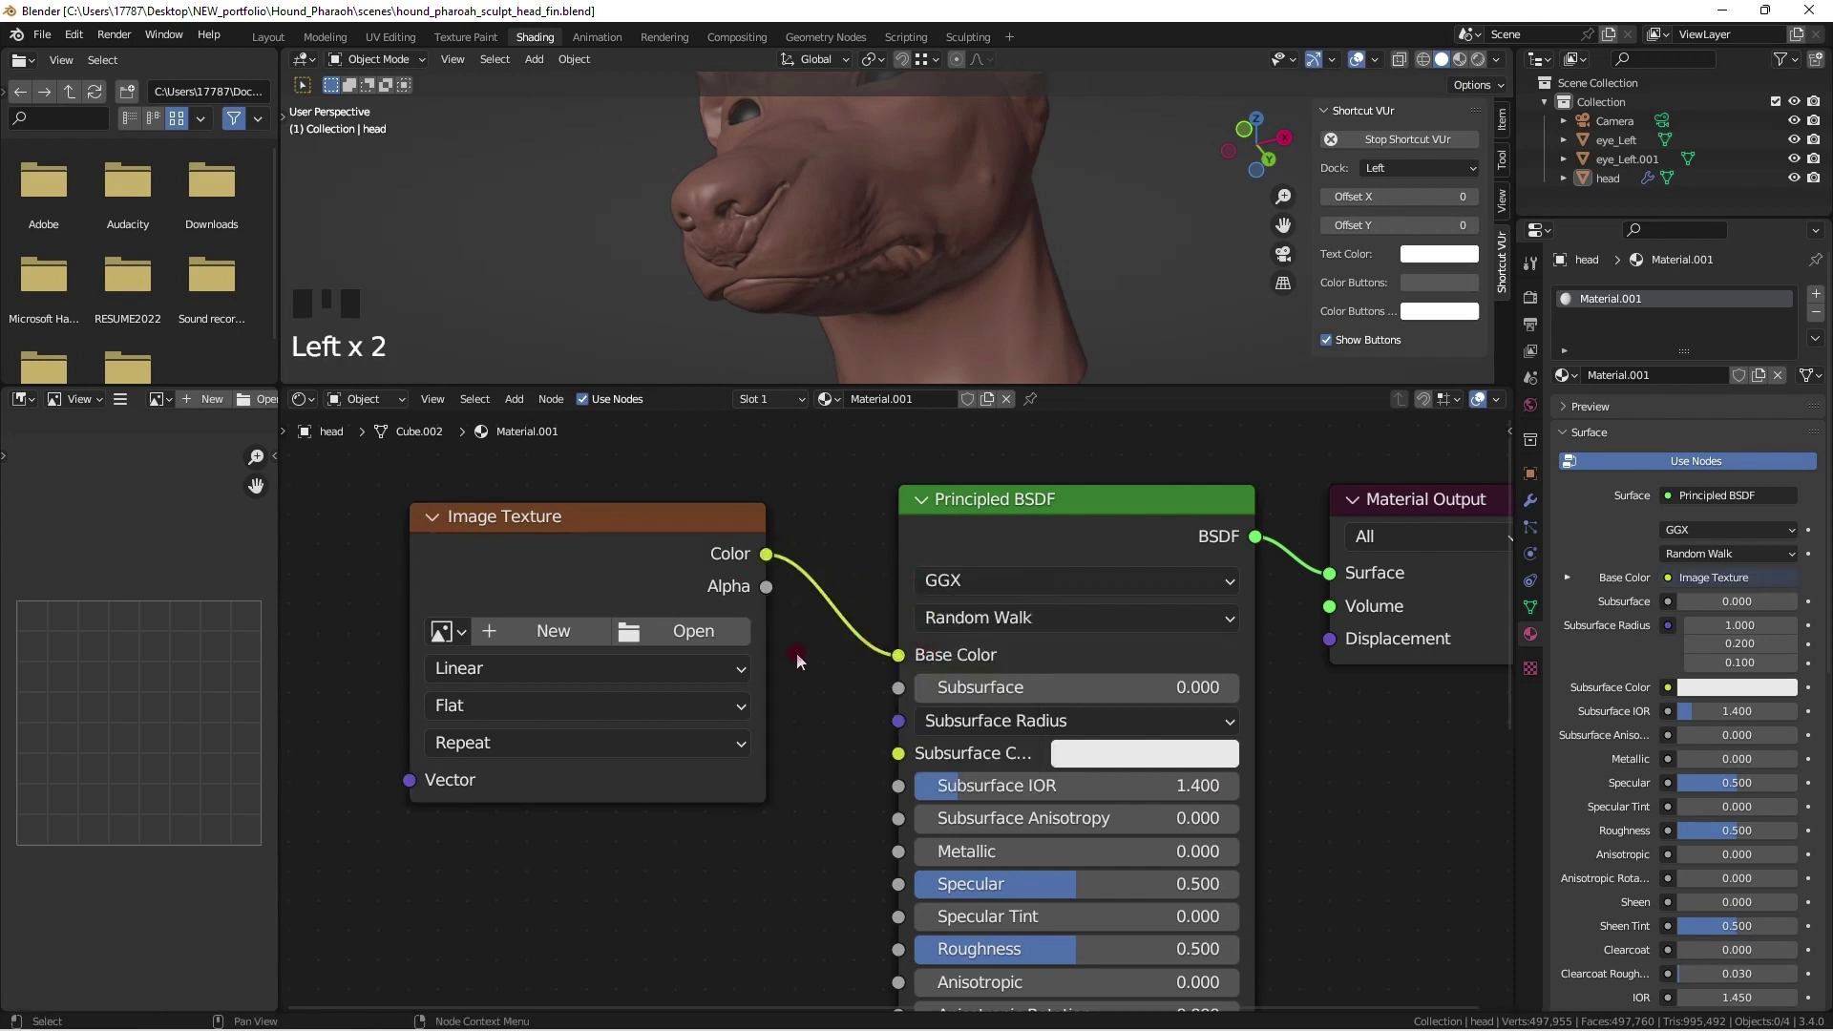
Step: Create a blank image named hound_head_normal in the Image Texture node and set its color space to Raw
{"action": "left_click", "coordinate": [600, 636]}
{"action": "left_click", "coordinate": [622, 677]}
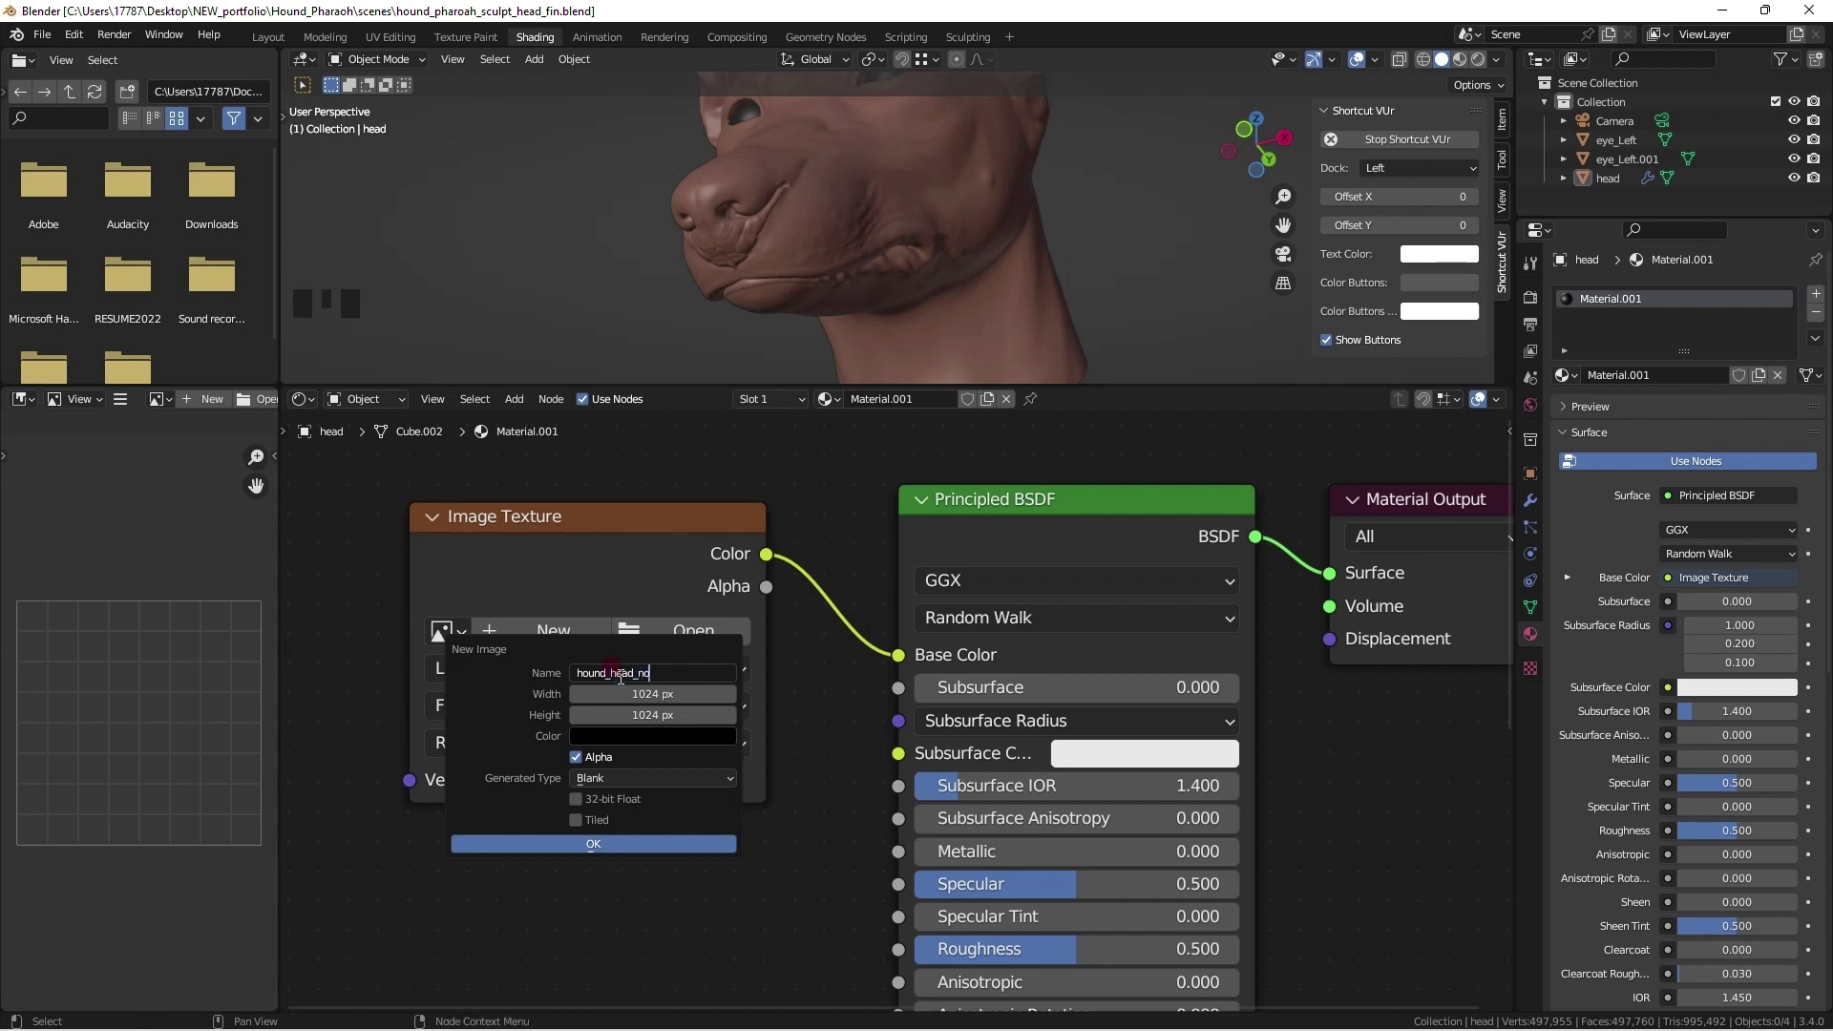
{"action": "left_click", "coordinate": [661, 700]}
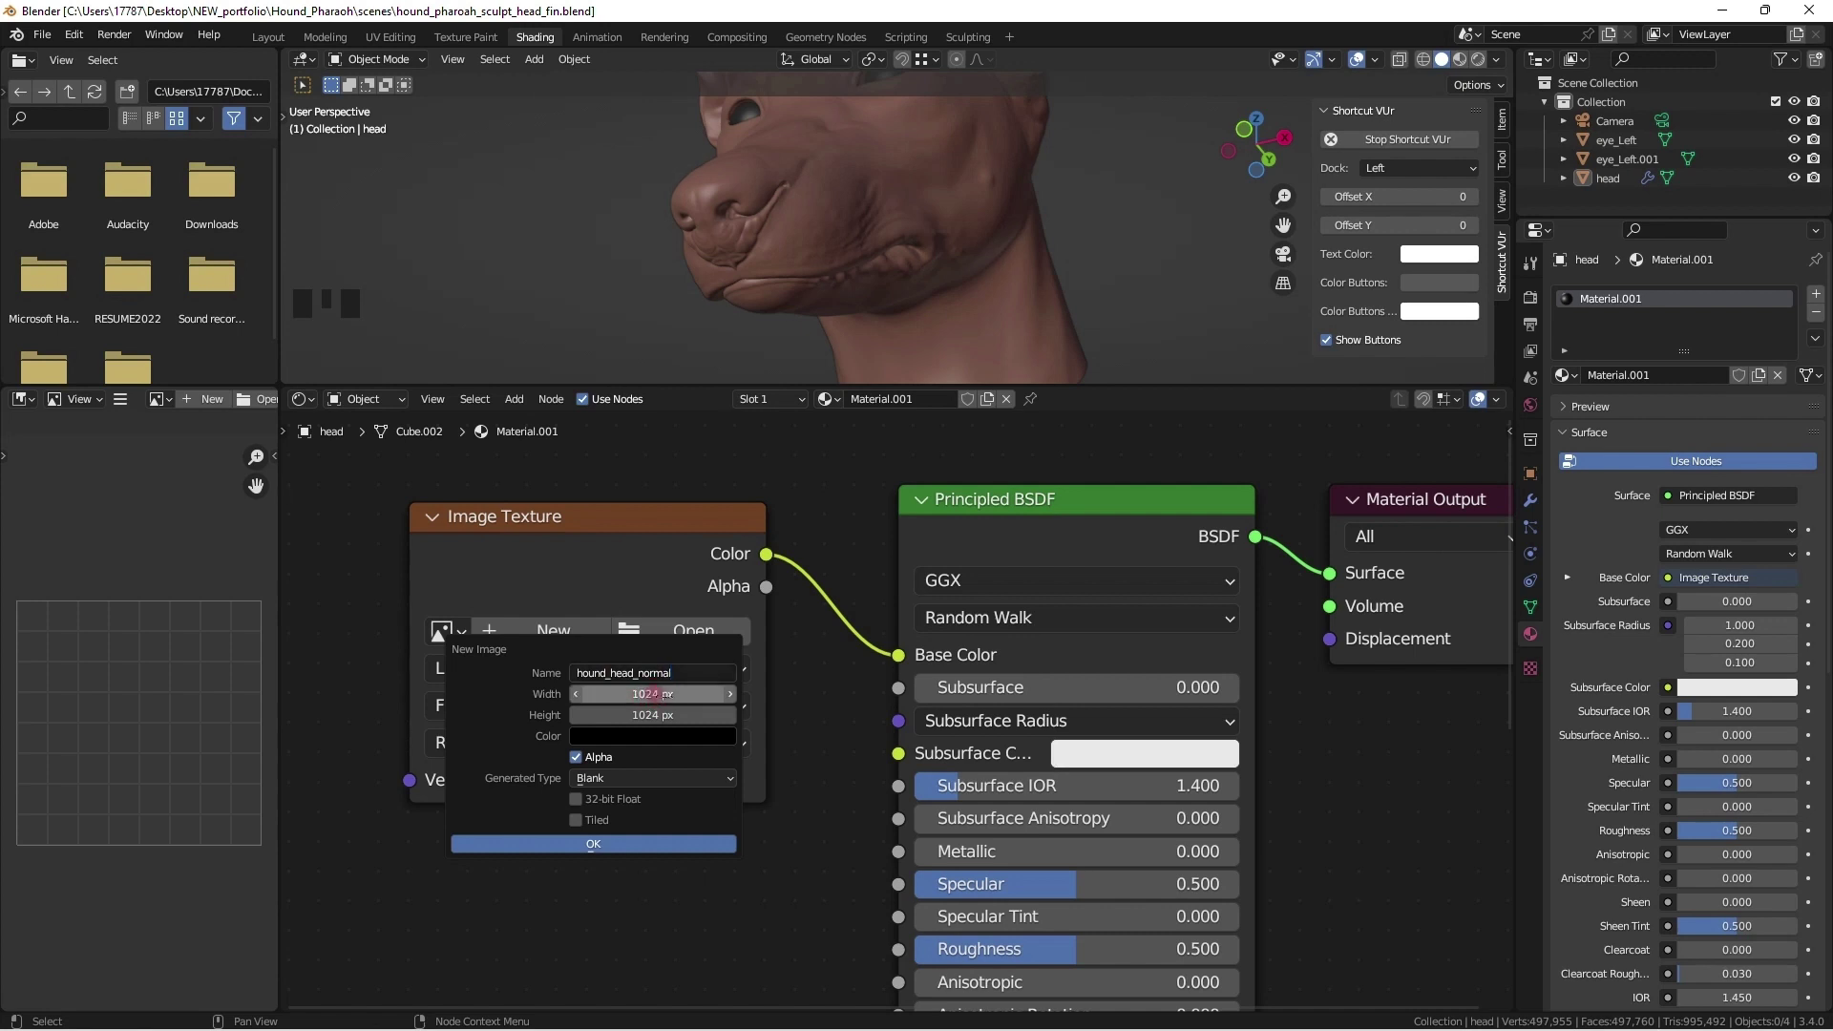
{"action": "left_click", "coordinate": [647, 845]}
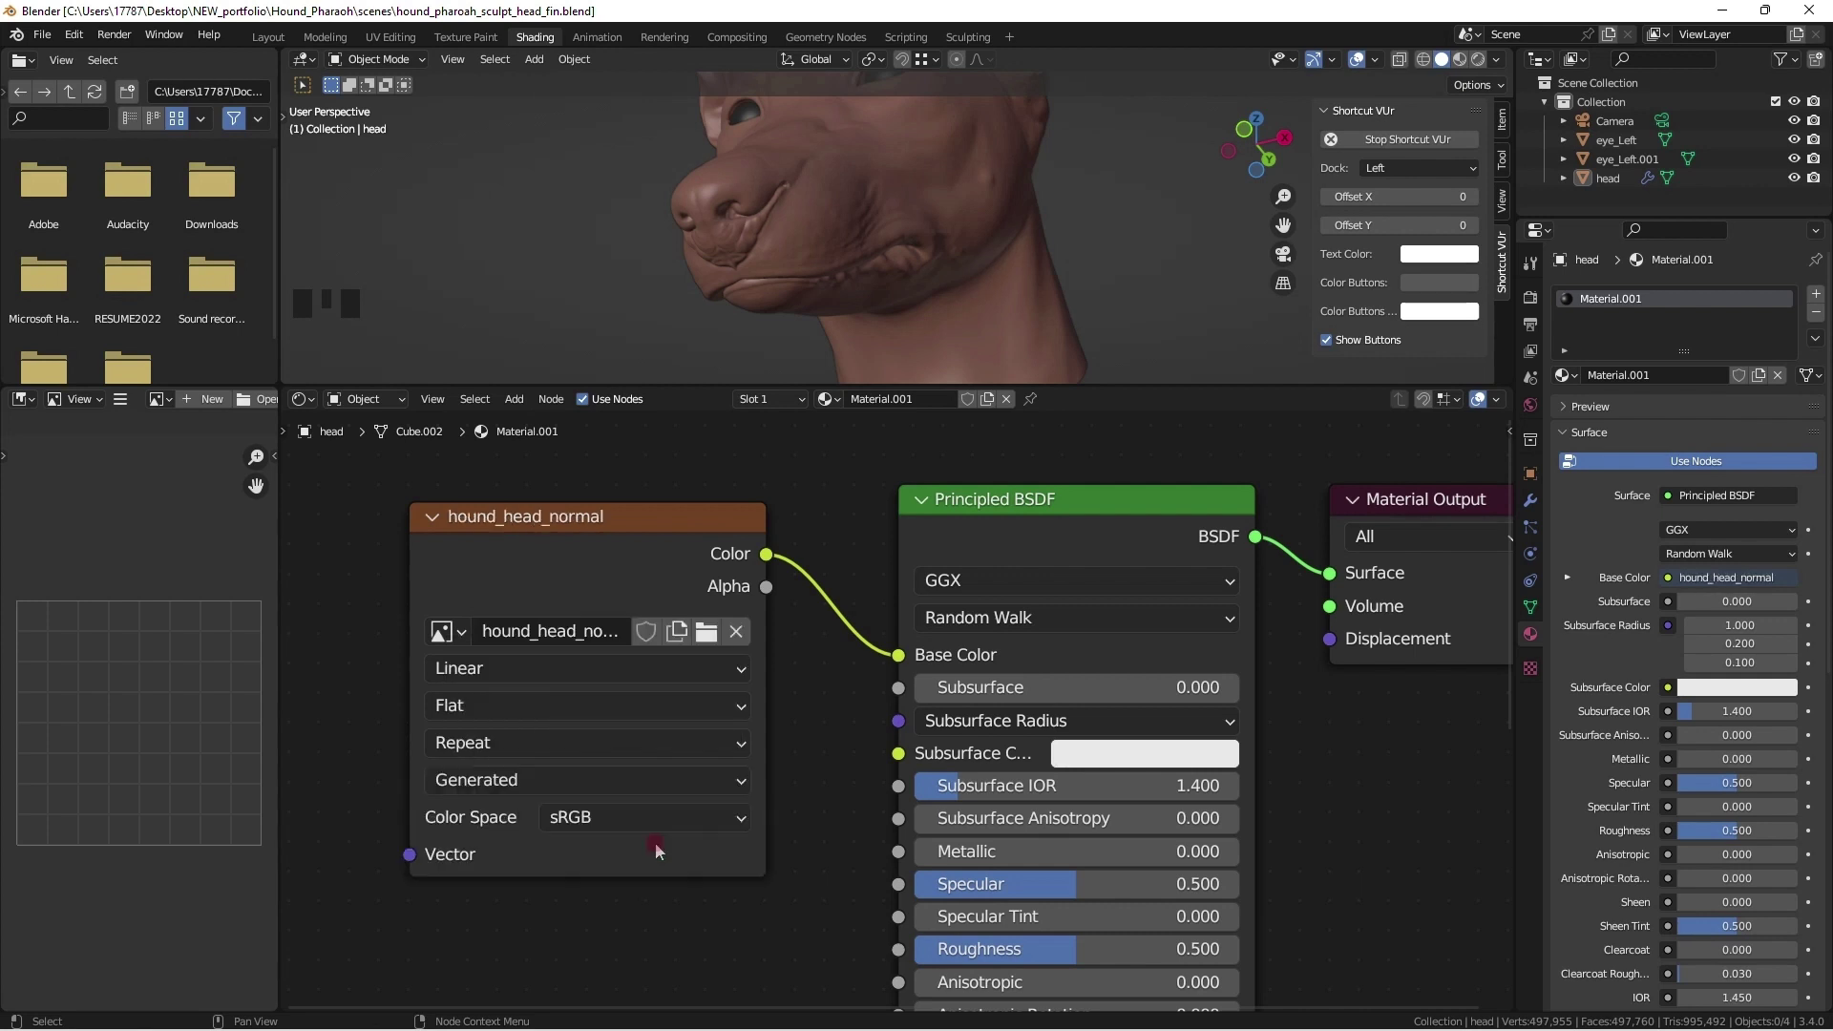
{"action": "left_click", "coordinate": [731, 824]}
{"action": "left_click", "coordinate": [739, 821]}
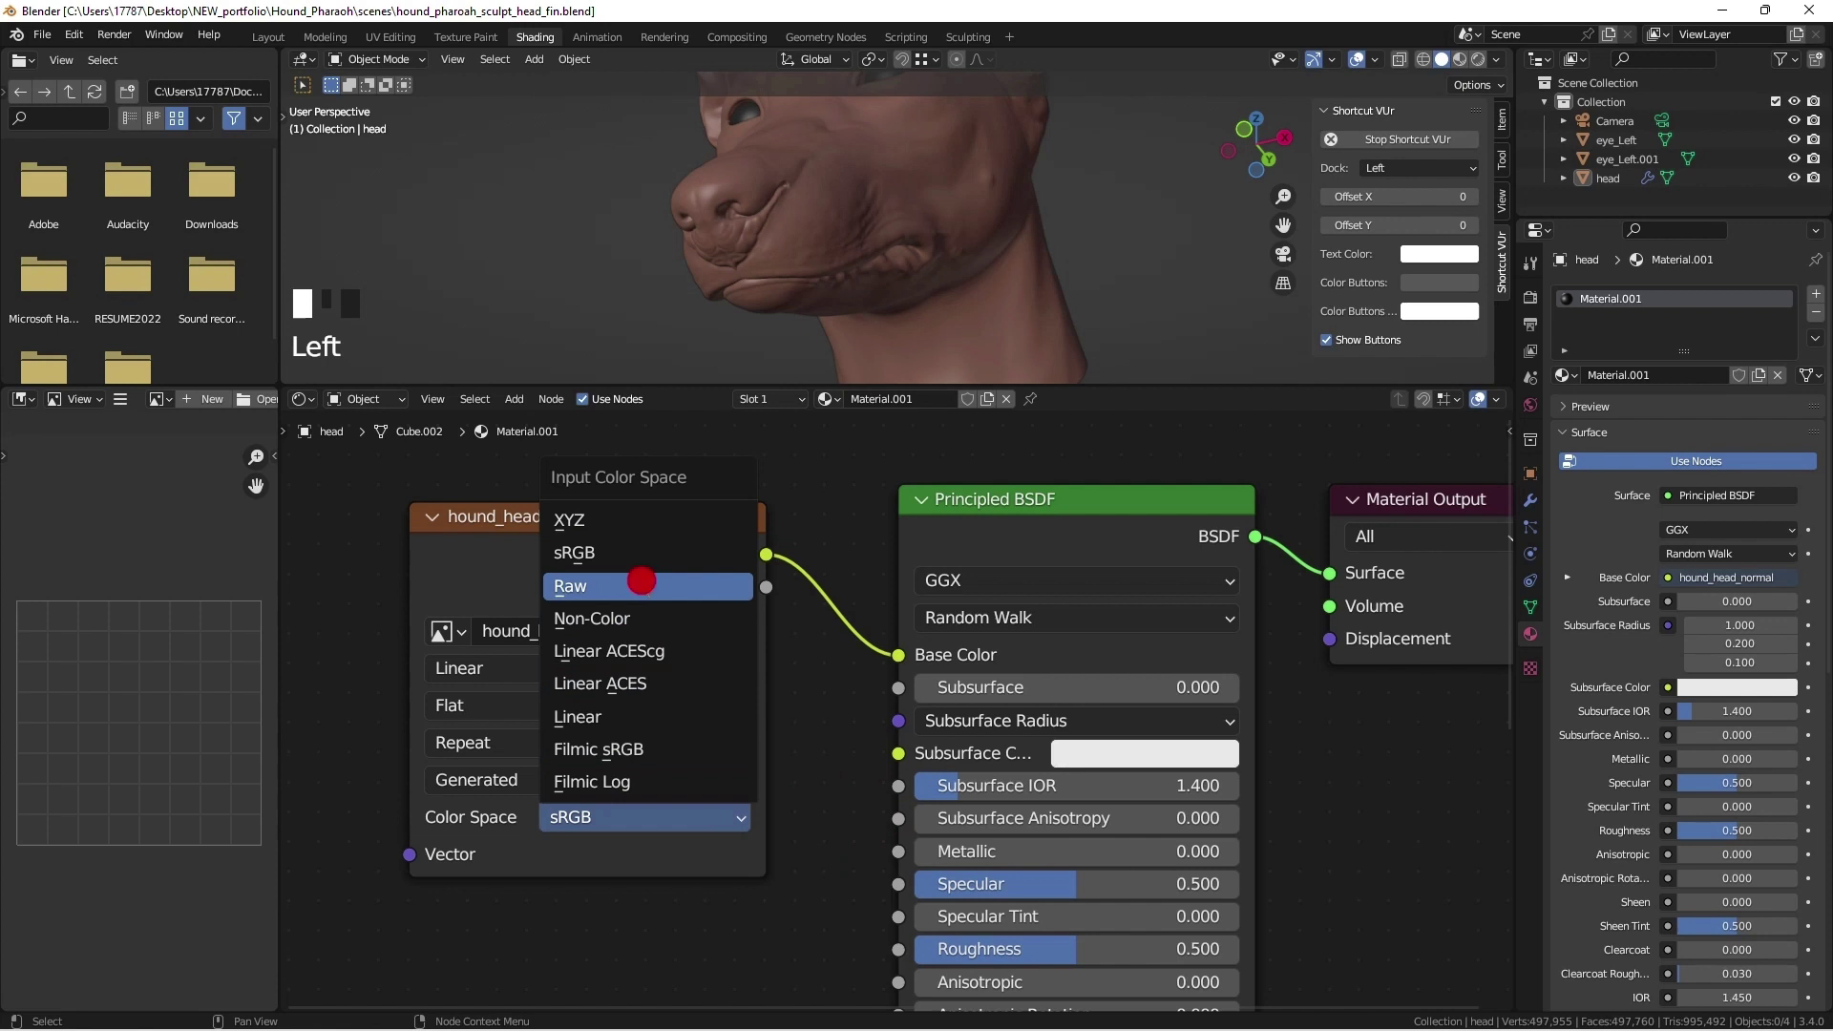
{"action": "left_click", "coordinate": [640, 581]}
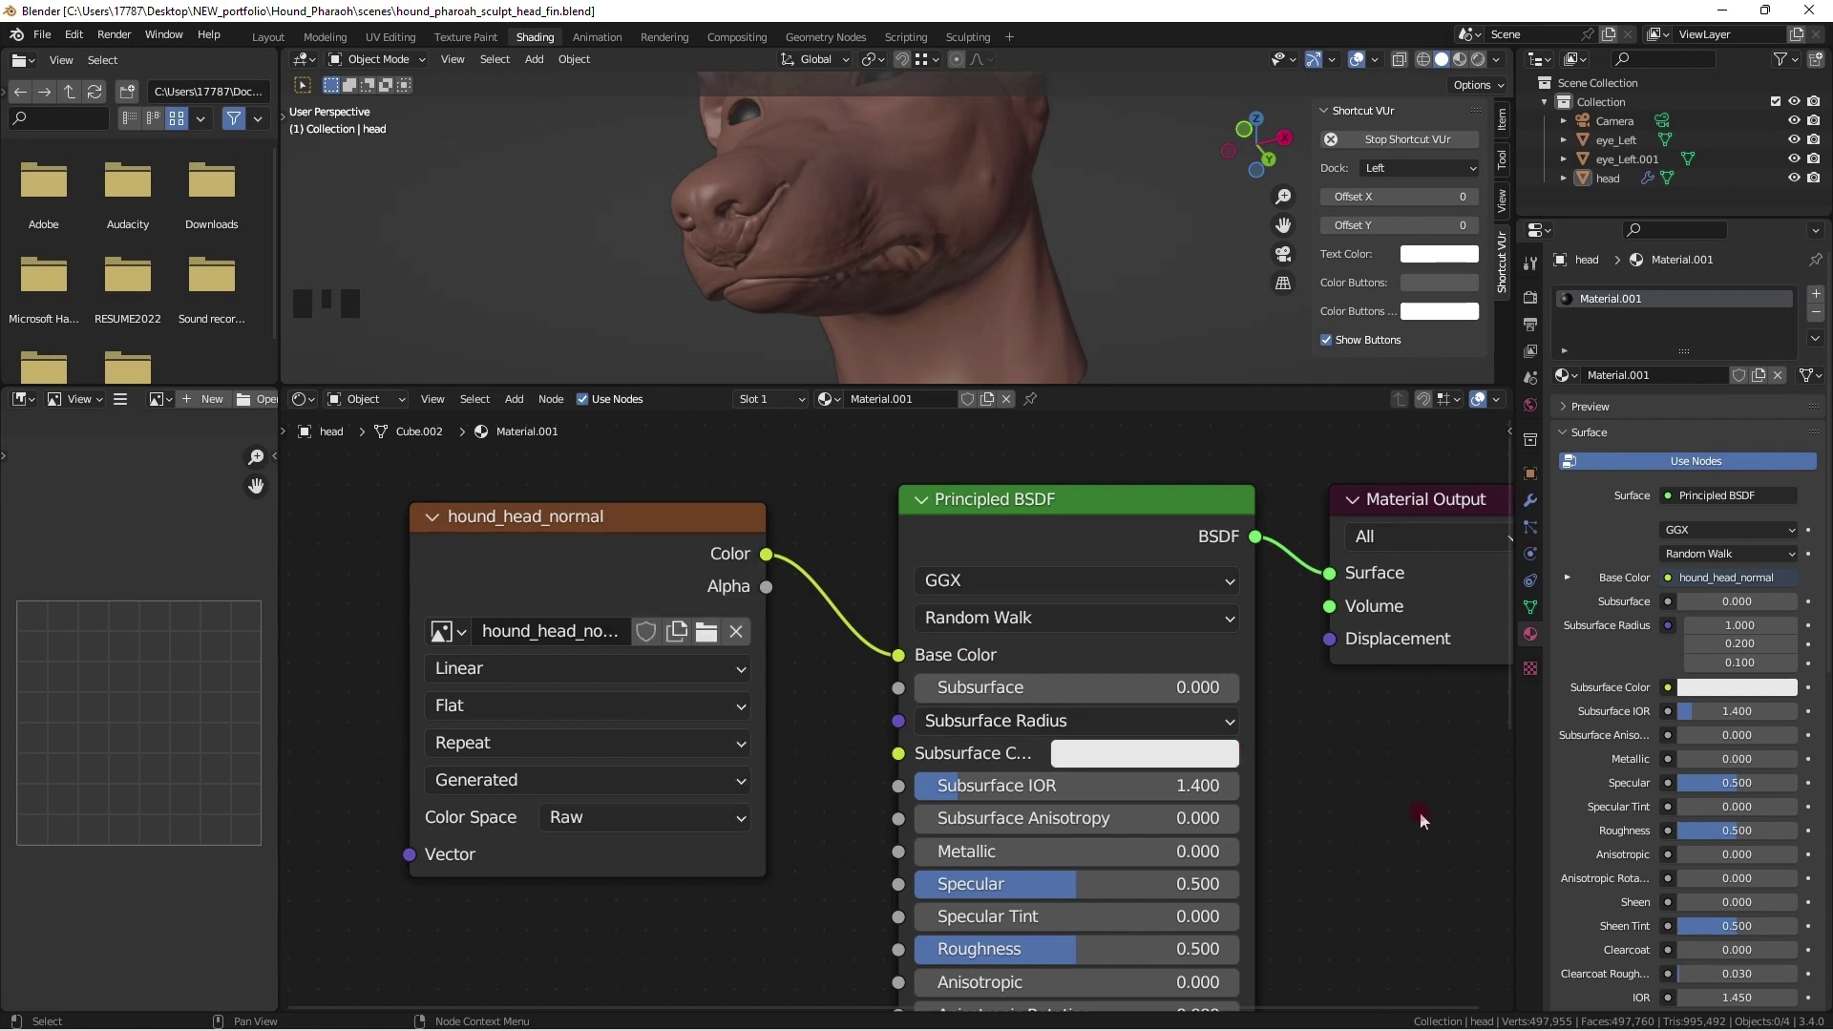
Step: Switch the render engine to Cycles and bake the head's normals from Multires
{"action": "left_click", "coordinate": [1530, 300]}
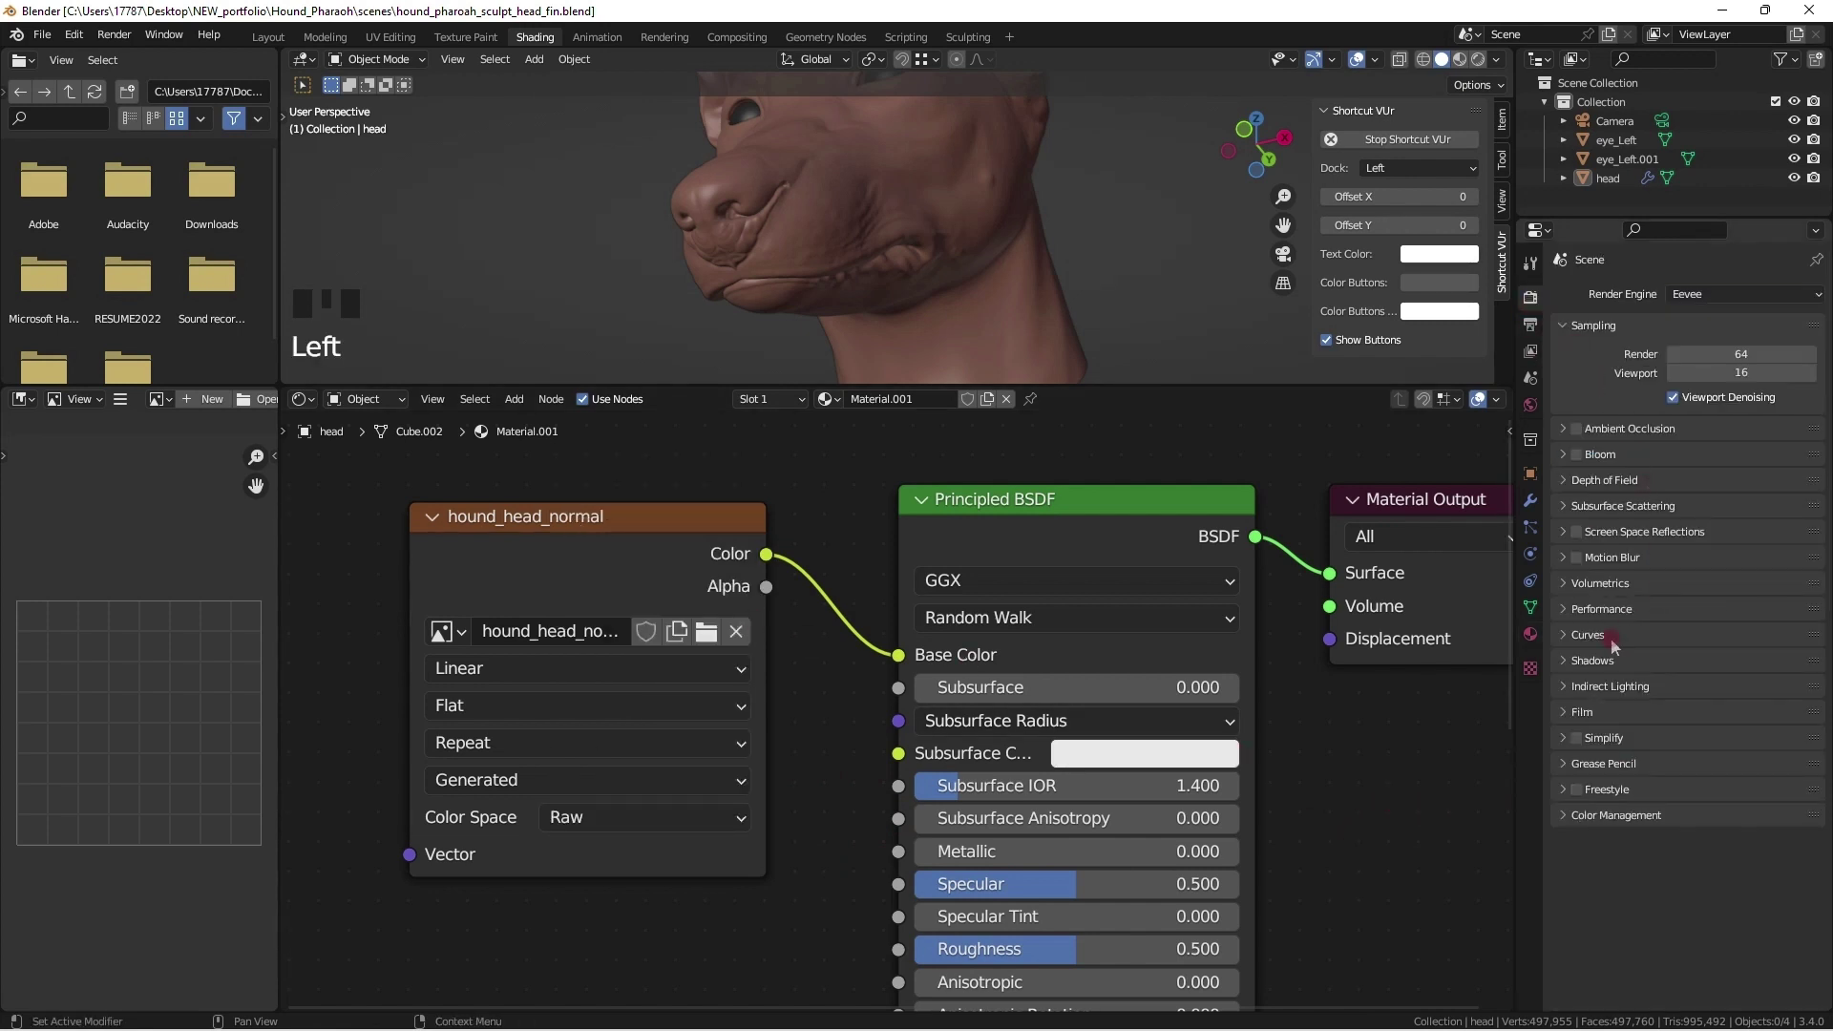
{"action": "left_click", "coordinate": [1731, 295]}
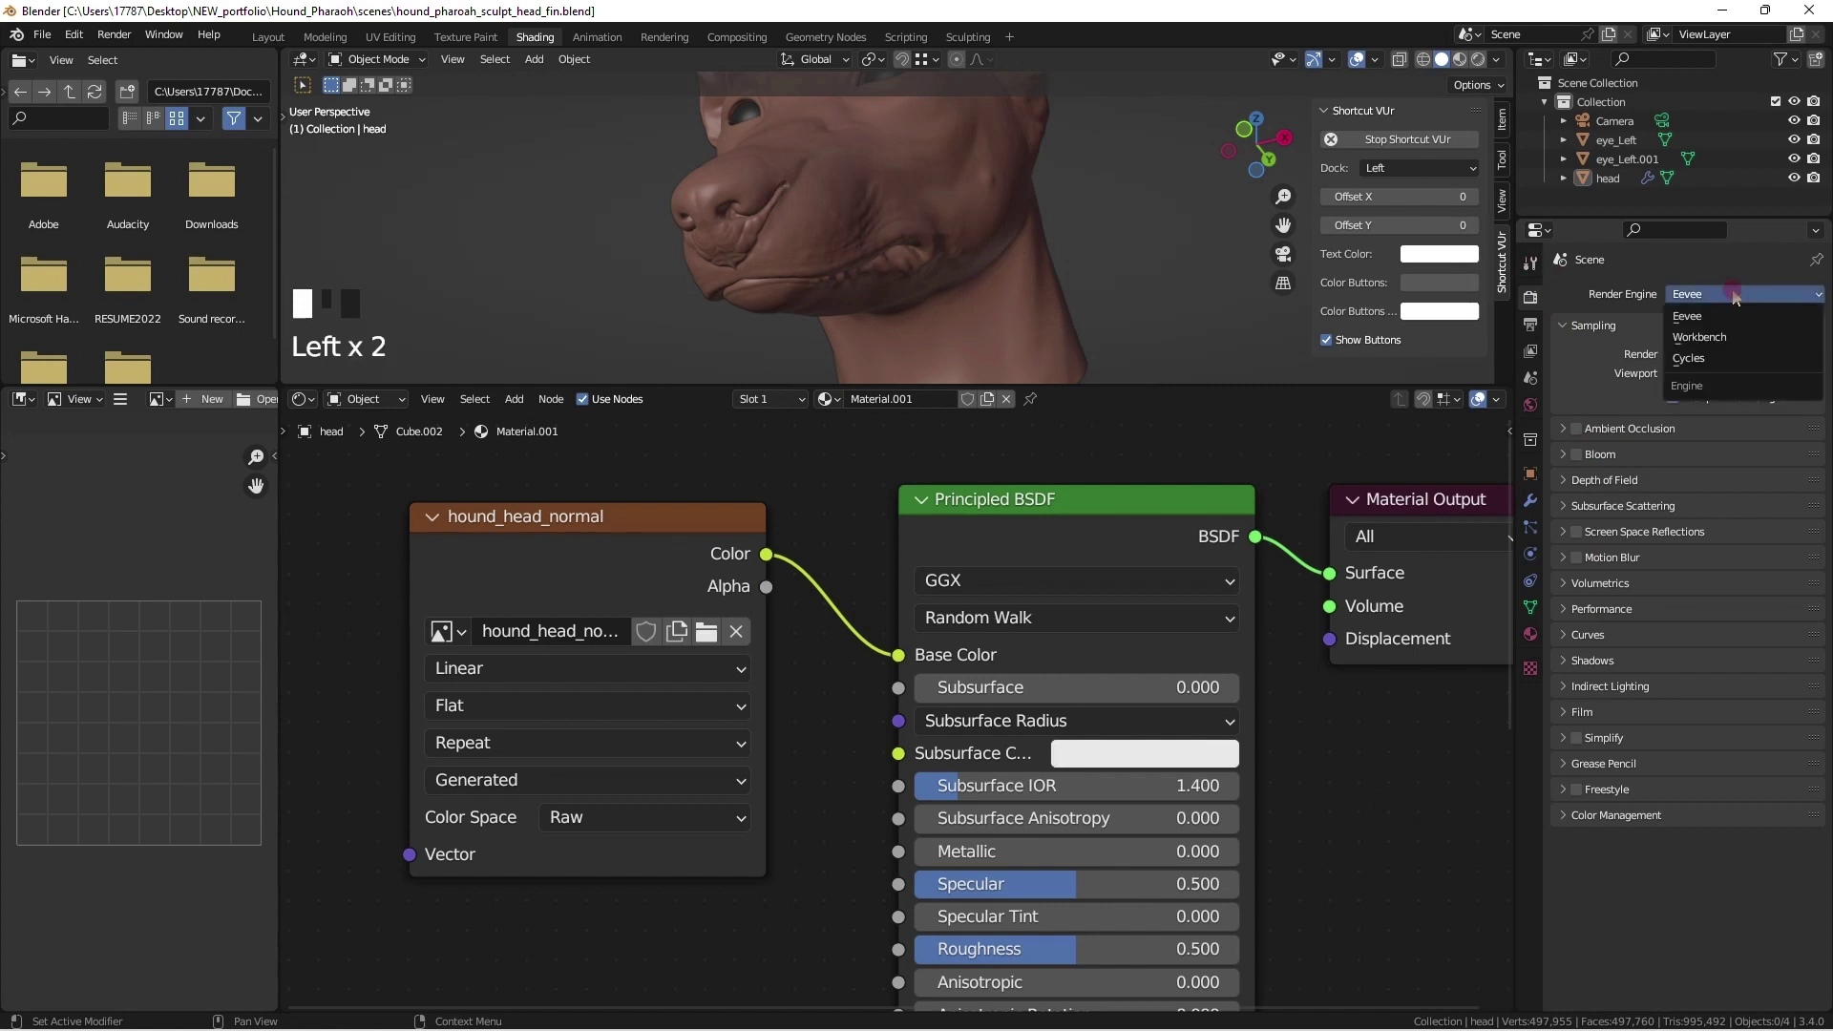
{"action": "left_click", "coordinate": [1696, 362]}
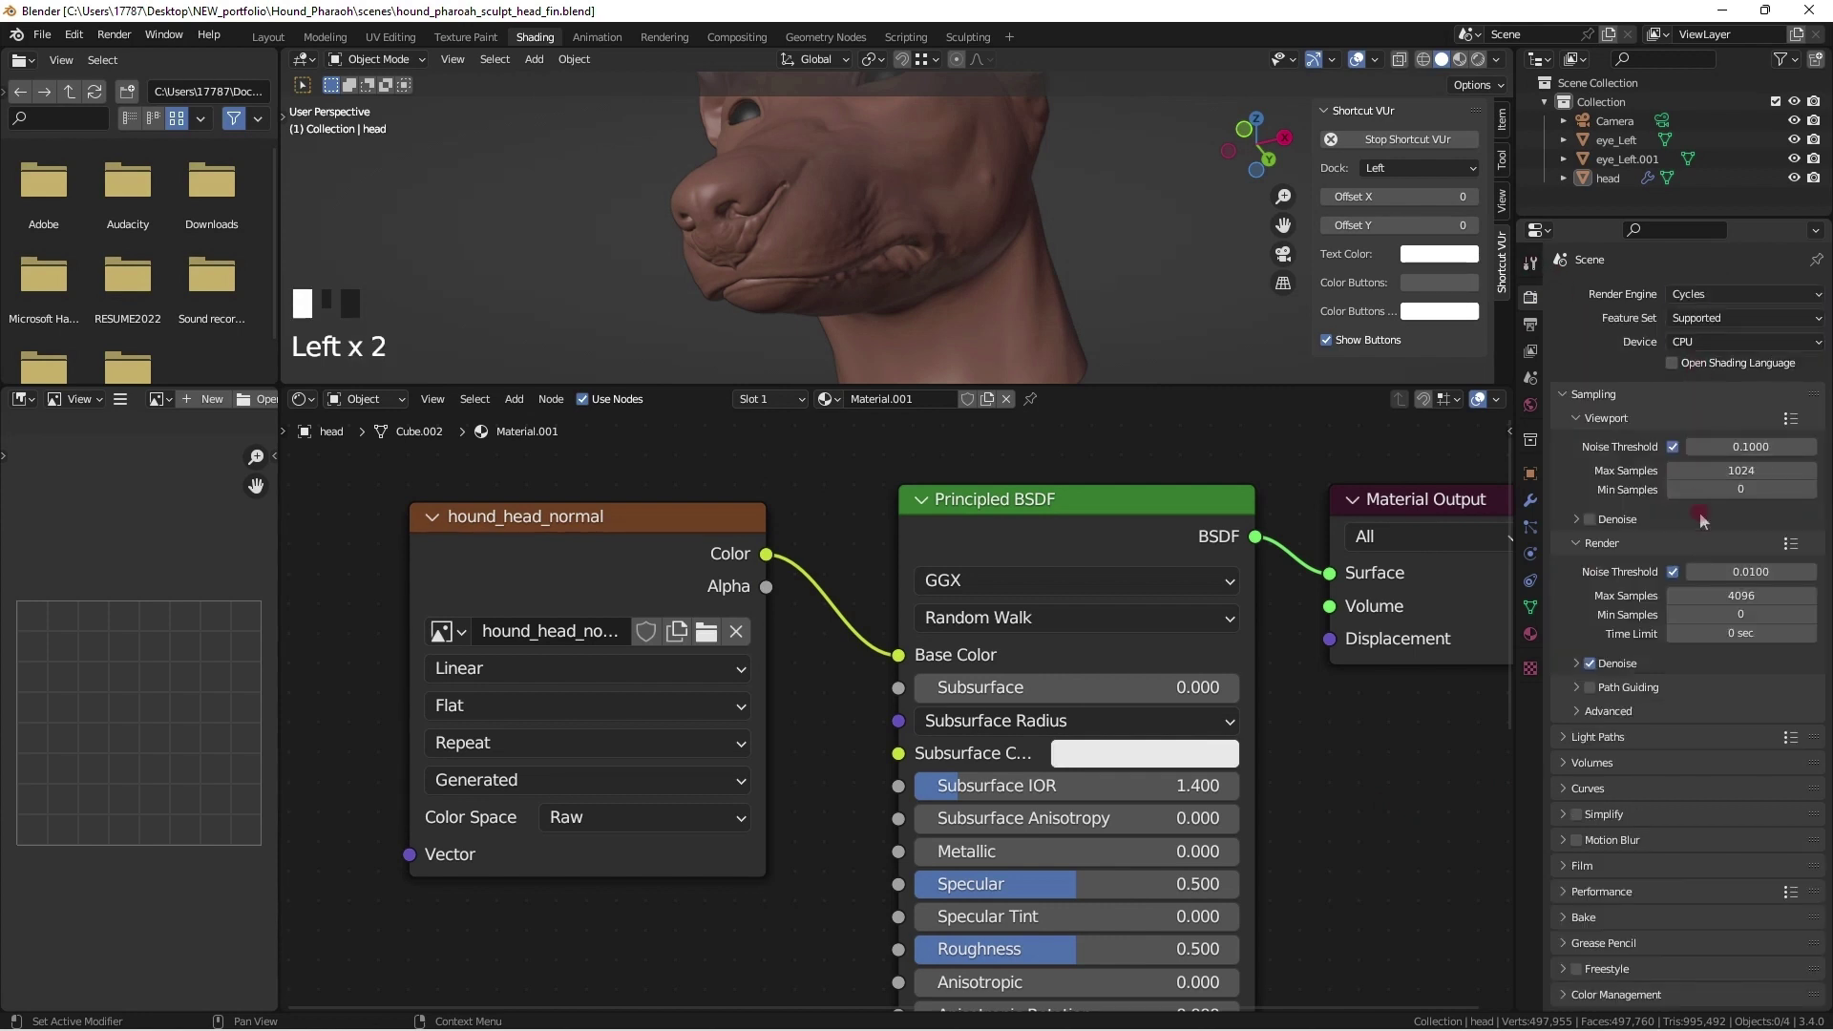
{"action": "scroll", "coordinate": [1715, 763], "scroll_direction": "down", "scroll_amount": 4}
{"action": "left_click", "coordinate": [1604, 916]}
{"action": "left_click", "coordinate": [1677, 943]}
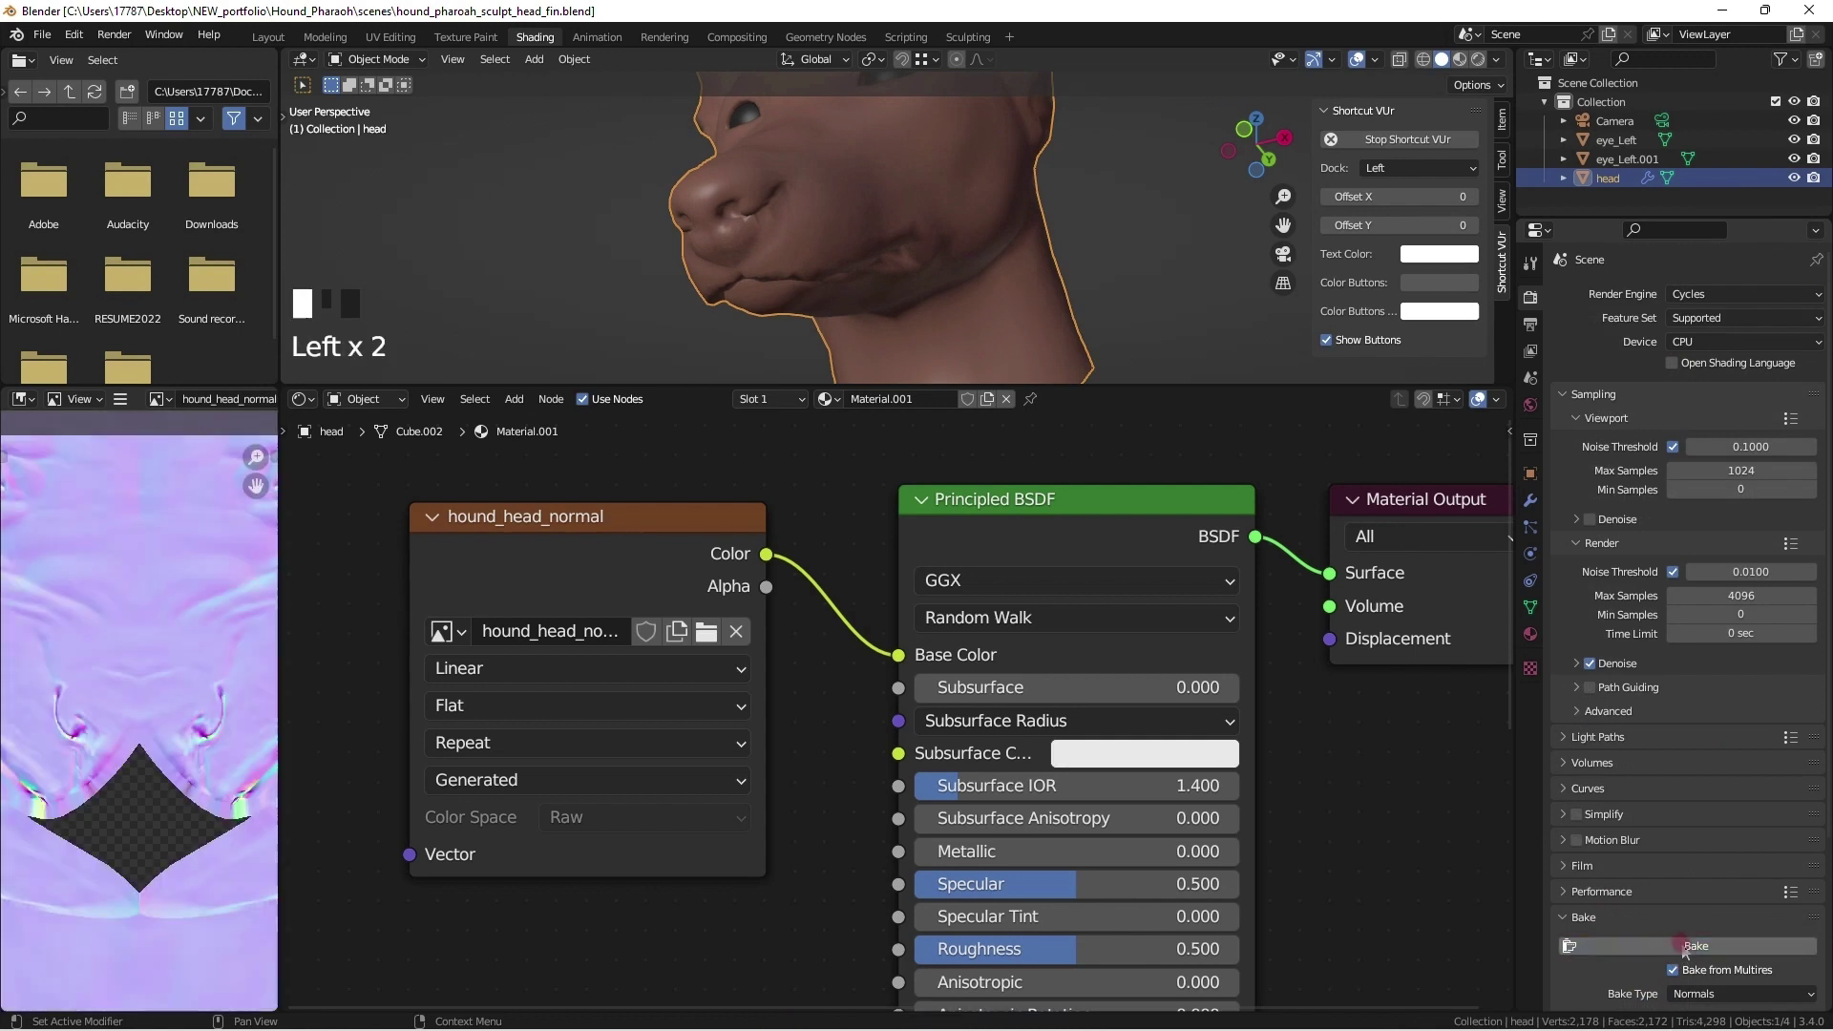
Step: Widen the image editor and examine the whole baked normal map
{"action": "scroll", "coordinate": [163, 783], "scroll_direction": "down", "scroll_amount": 3}
{"action": "middle_click", "coordinate": [169, 785]}
{"action": "middle_click_drag", "start_coordinate": [170, 784], "coordinate": [362, 353]}
{"action": "scroll", "coordinate": [205, 763], "scroll_direction": "up", "scroll_amount": 4}
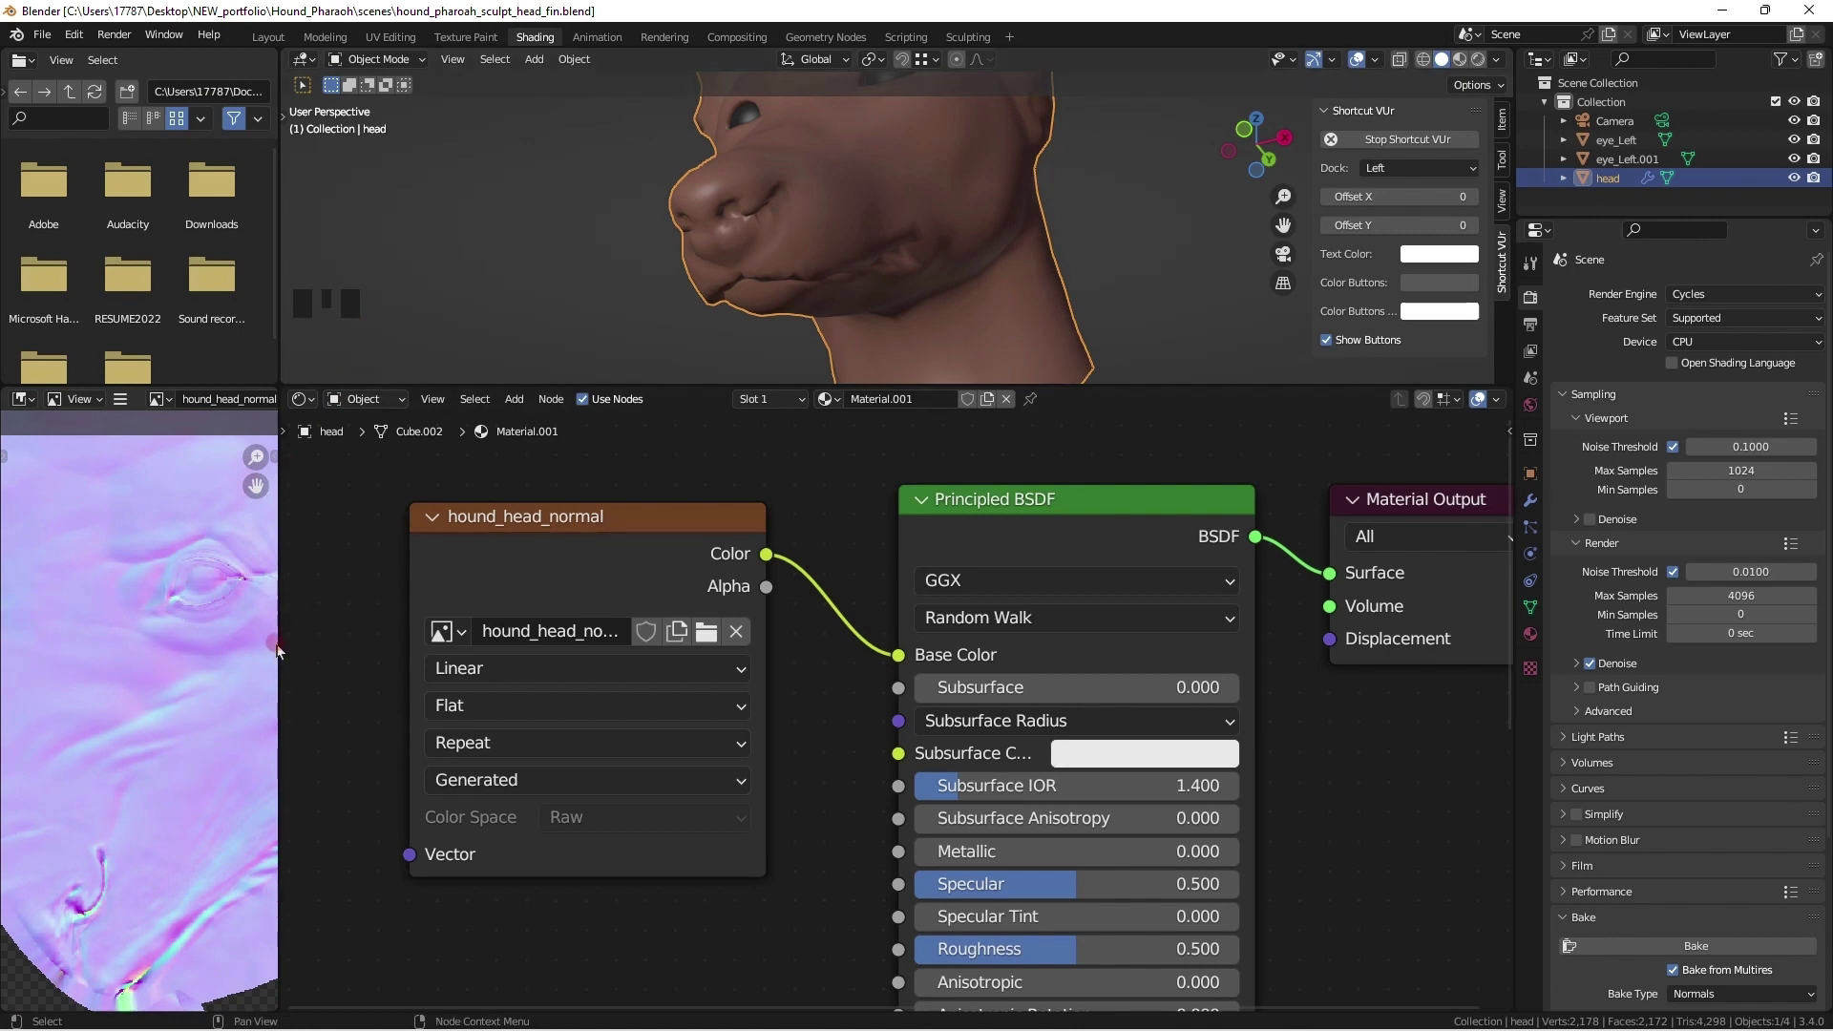
{"action": "left_click_drag", "start_coordinate": [279, 652], "coordinate": [984, 616]}
{"action": "scroll", "coordinate": [615, 573], "scroll_direction": "down", "scroll_amount": 2}
{"action": "scroll", "coordinate": [615, 572], "scroll_direction": "down", "scroll_amount": 3}
{"action": "middle_click_drag", "start_coordinate": [515, 580], "coordinate": [459, 560]}
{"action": "scroll", "coordinate": [555, 516], "scroll_direction": "up", "scroll_amount": 1}
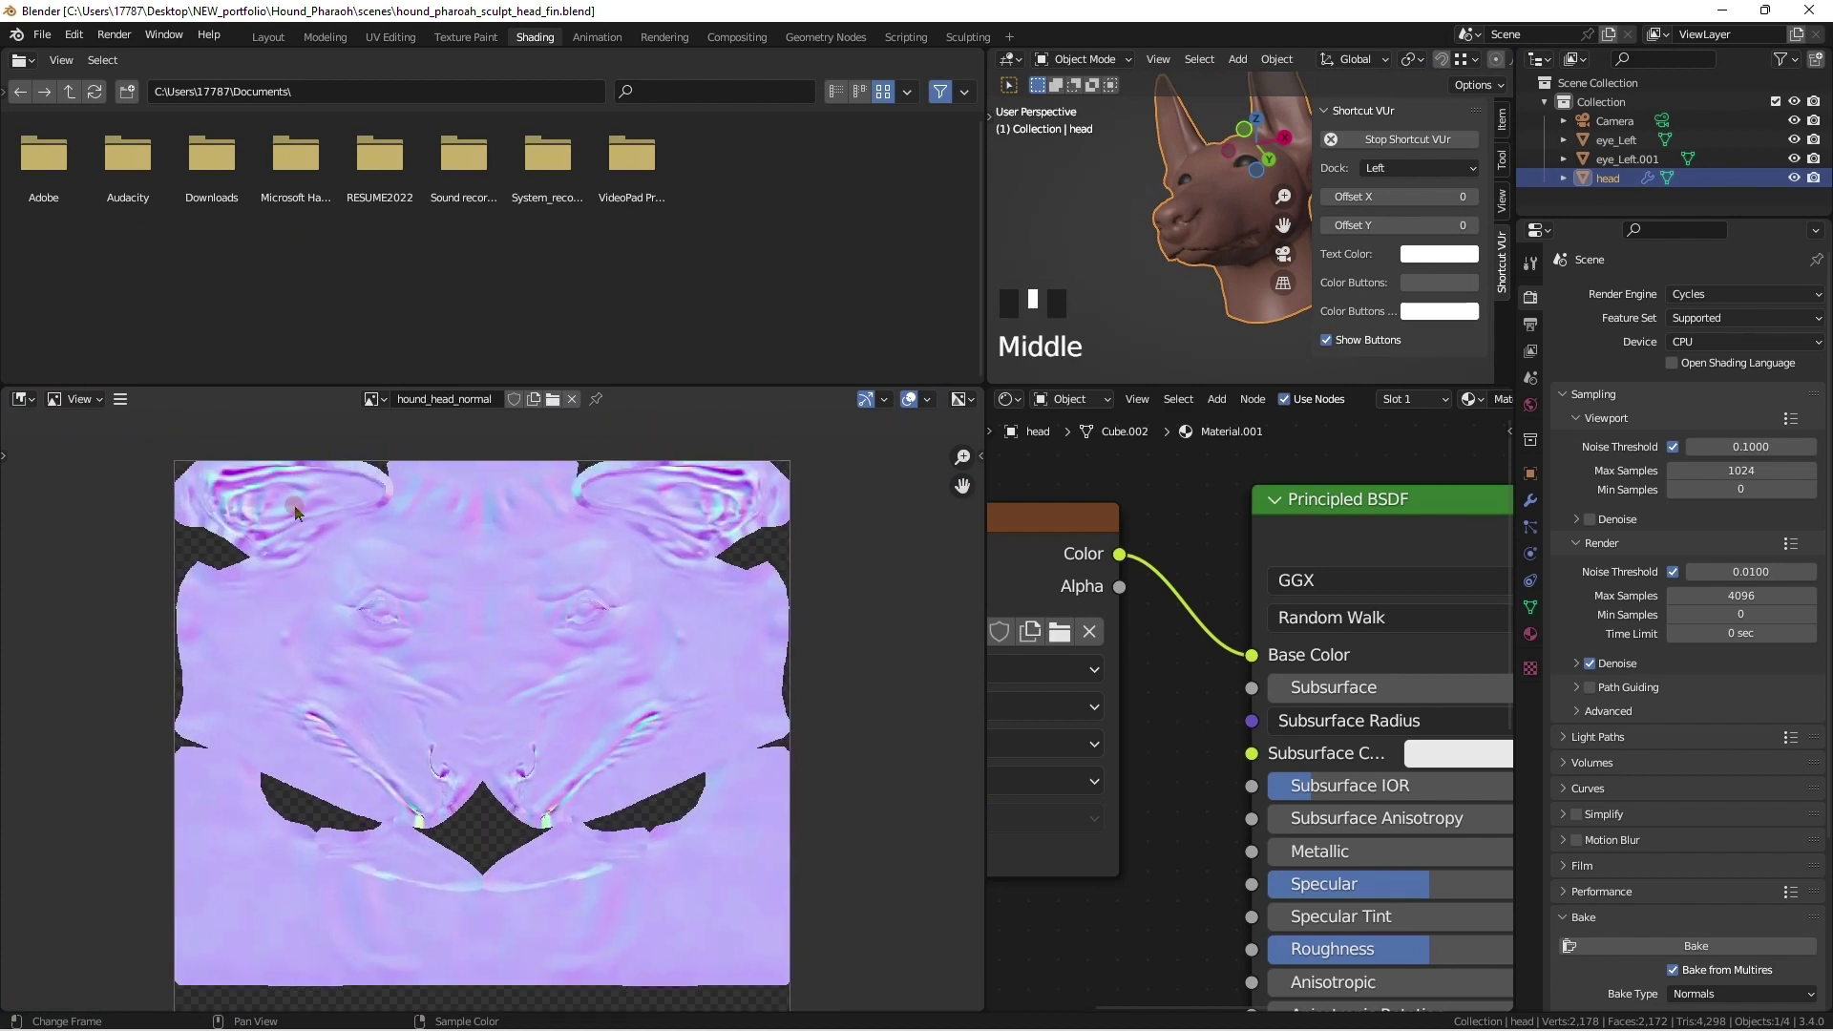
Step: Start saving the baked image as a new file and browse to the textures folder of Desktop\NEW_portfolio\Hound_Pharaoh
{"action": "left_click", "coordinate": [120, 399]}
{"action": "mouse_move", "coordinate": [179, 449]}
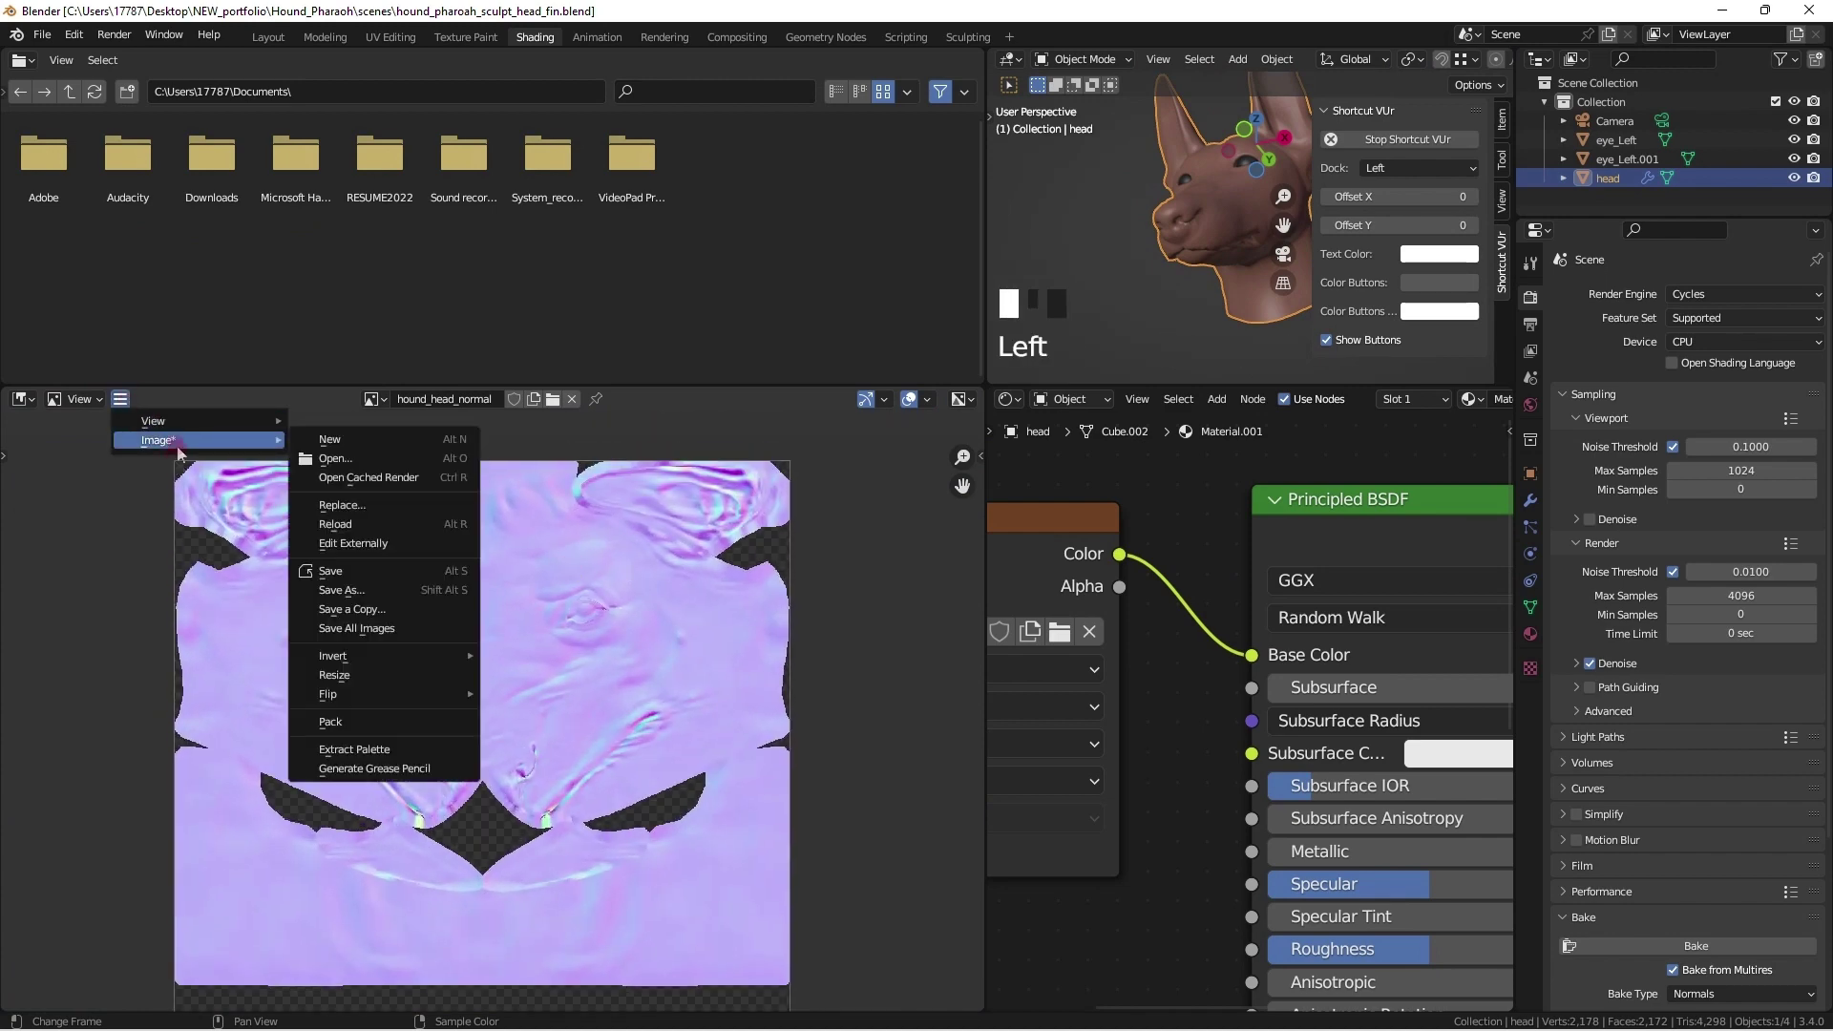
{"action": "left_click", "coordinate": [405, 590]}
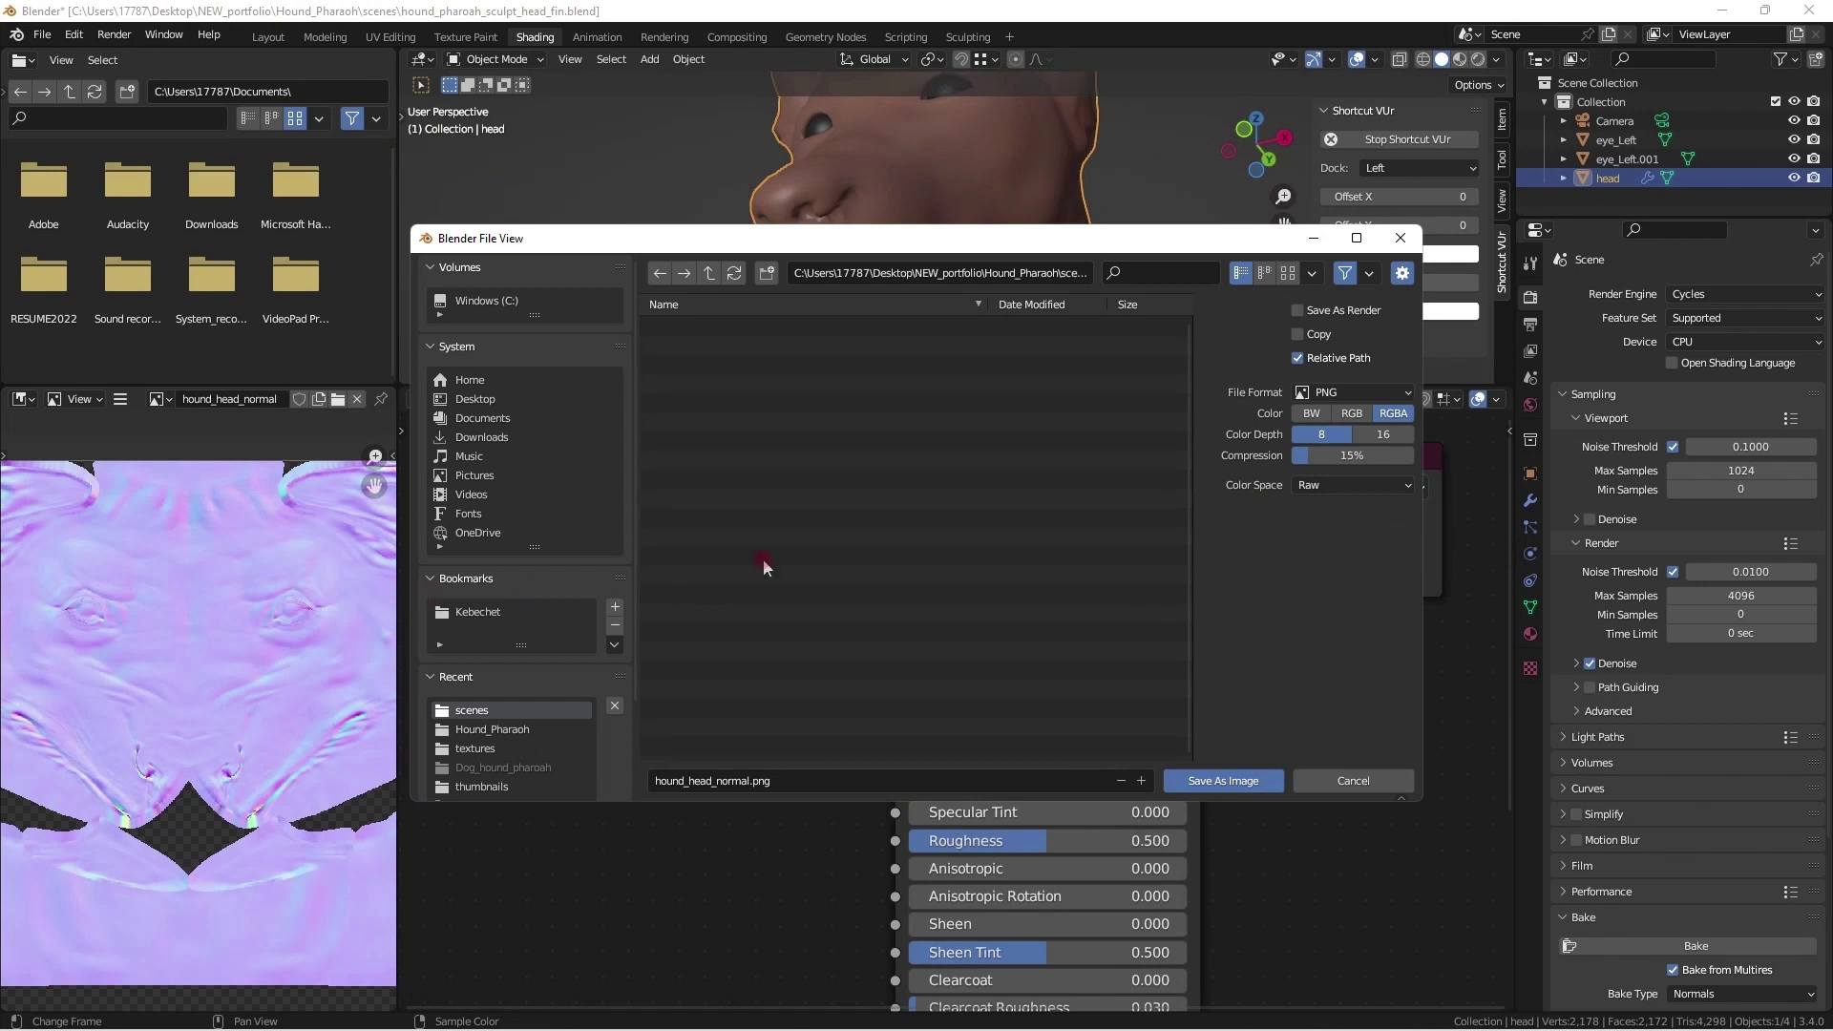
{"action": "left_click", "coordinate": [497, 401]}
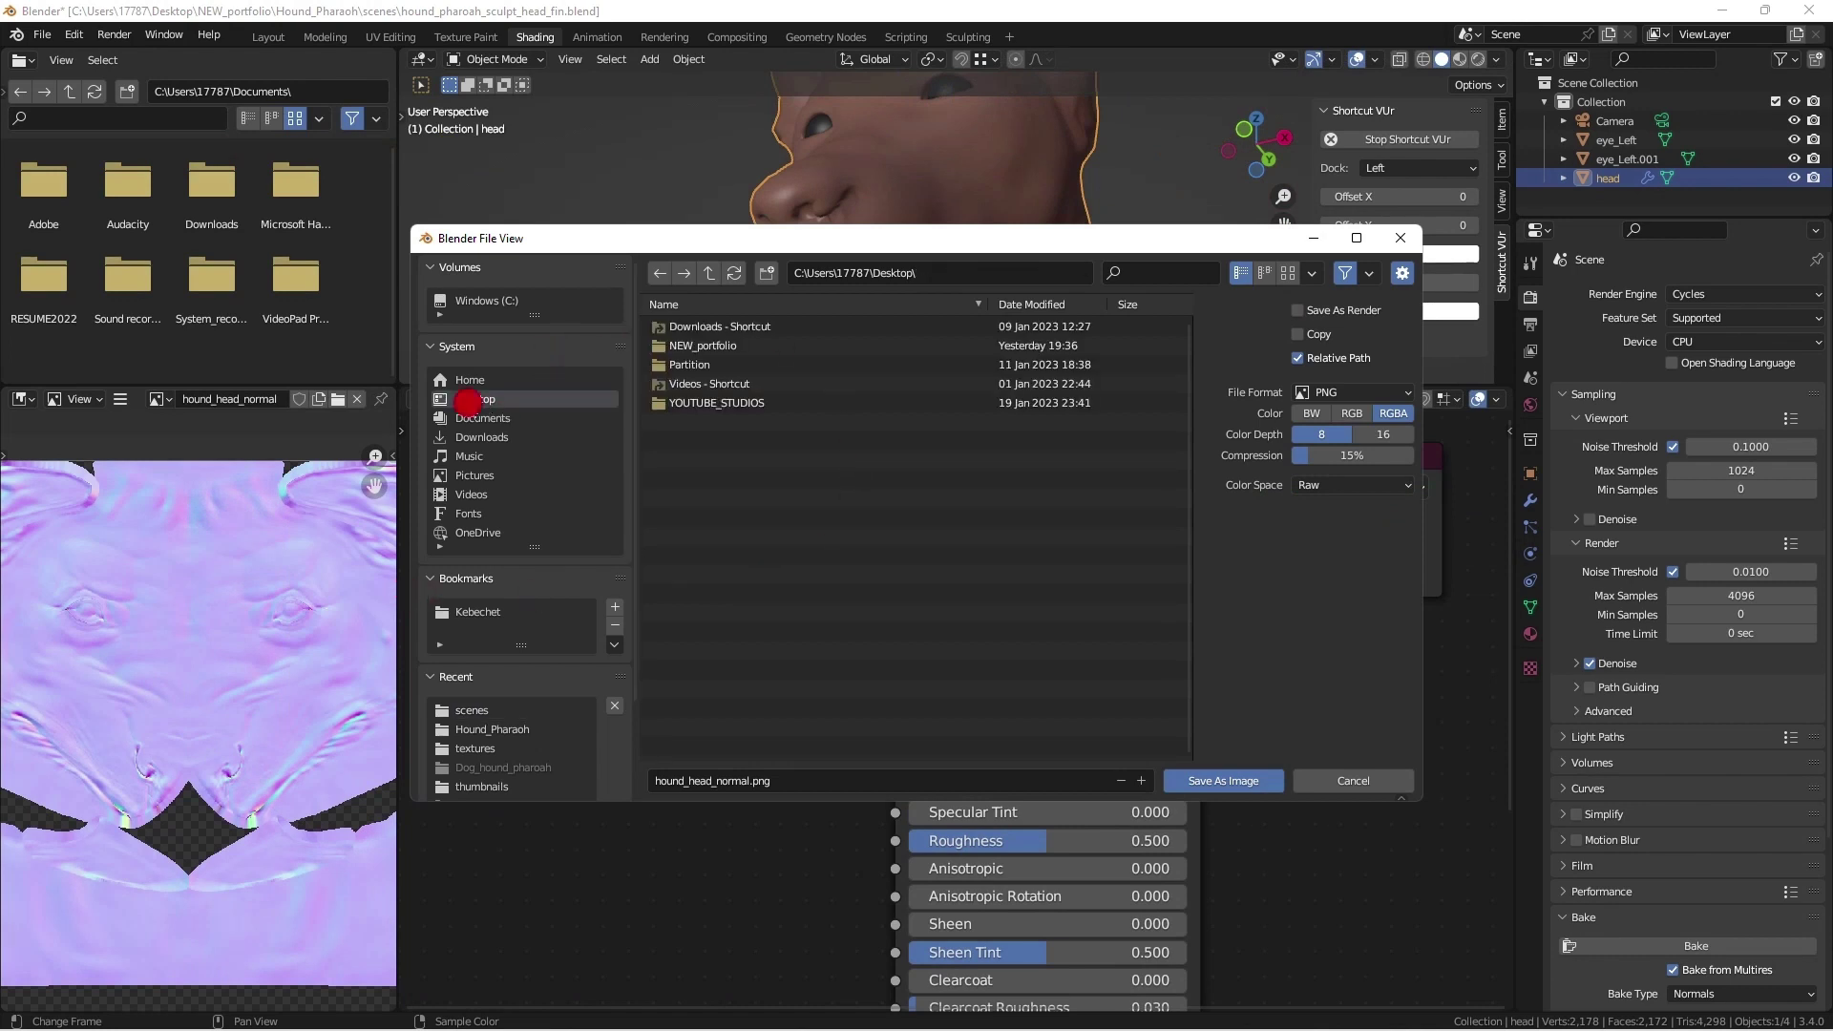
{"action": "double_click", "coordinate": [705, 347]}
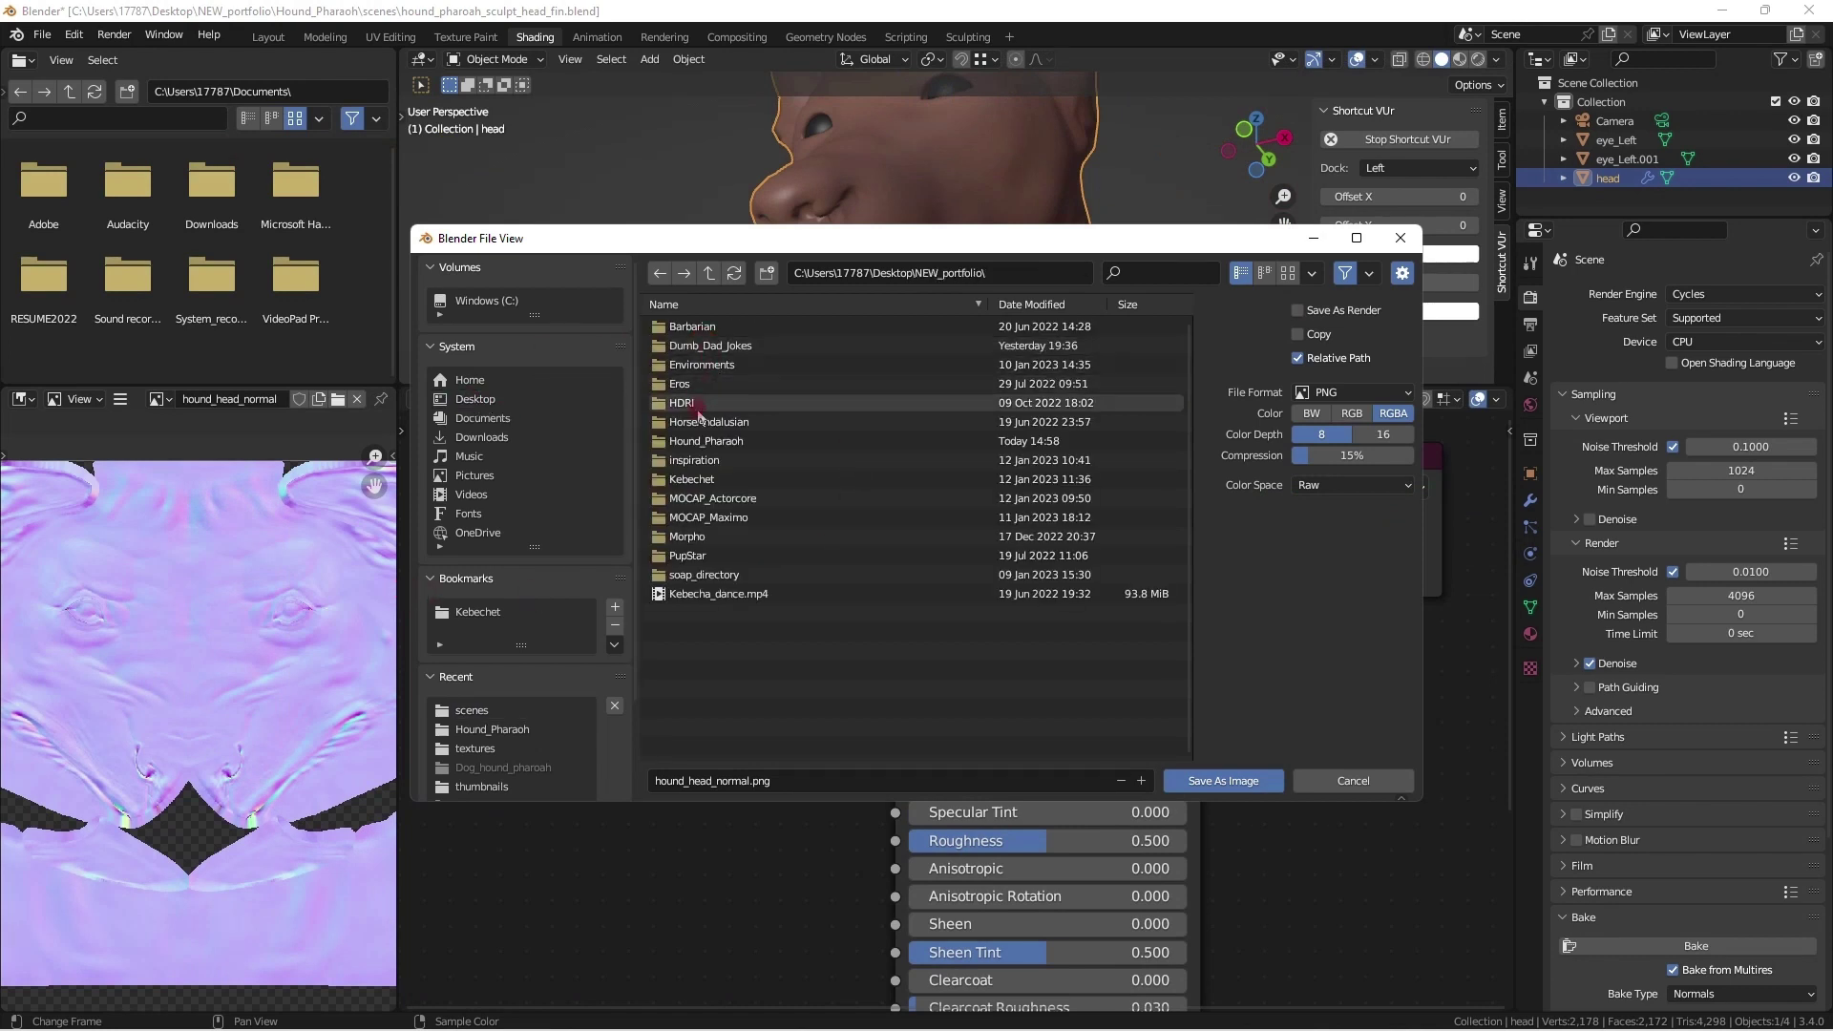
{"action": "left_click", "coordinate": [703, 442]}
{"action": "double_click", "coordinate": [703, 441]}
{"action": "double_click", "coordinate": [688, 361]}
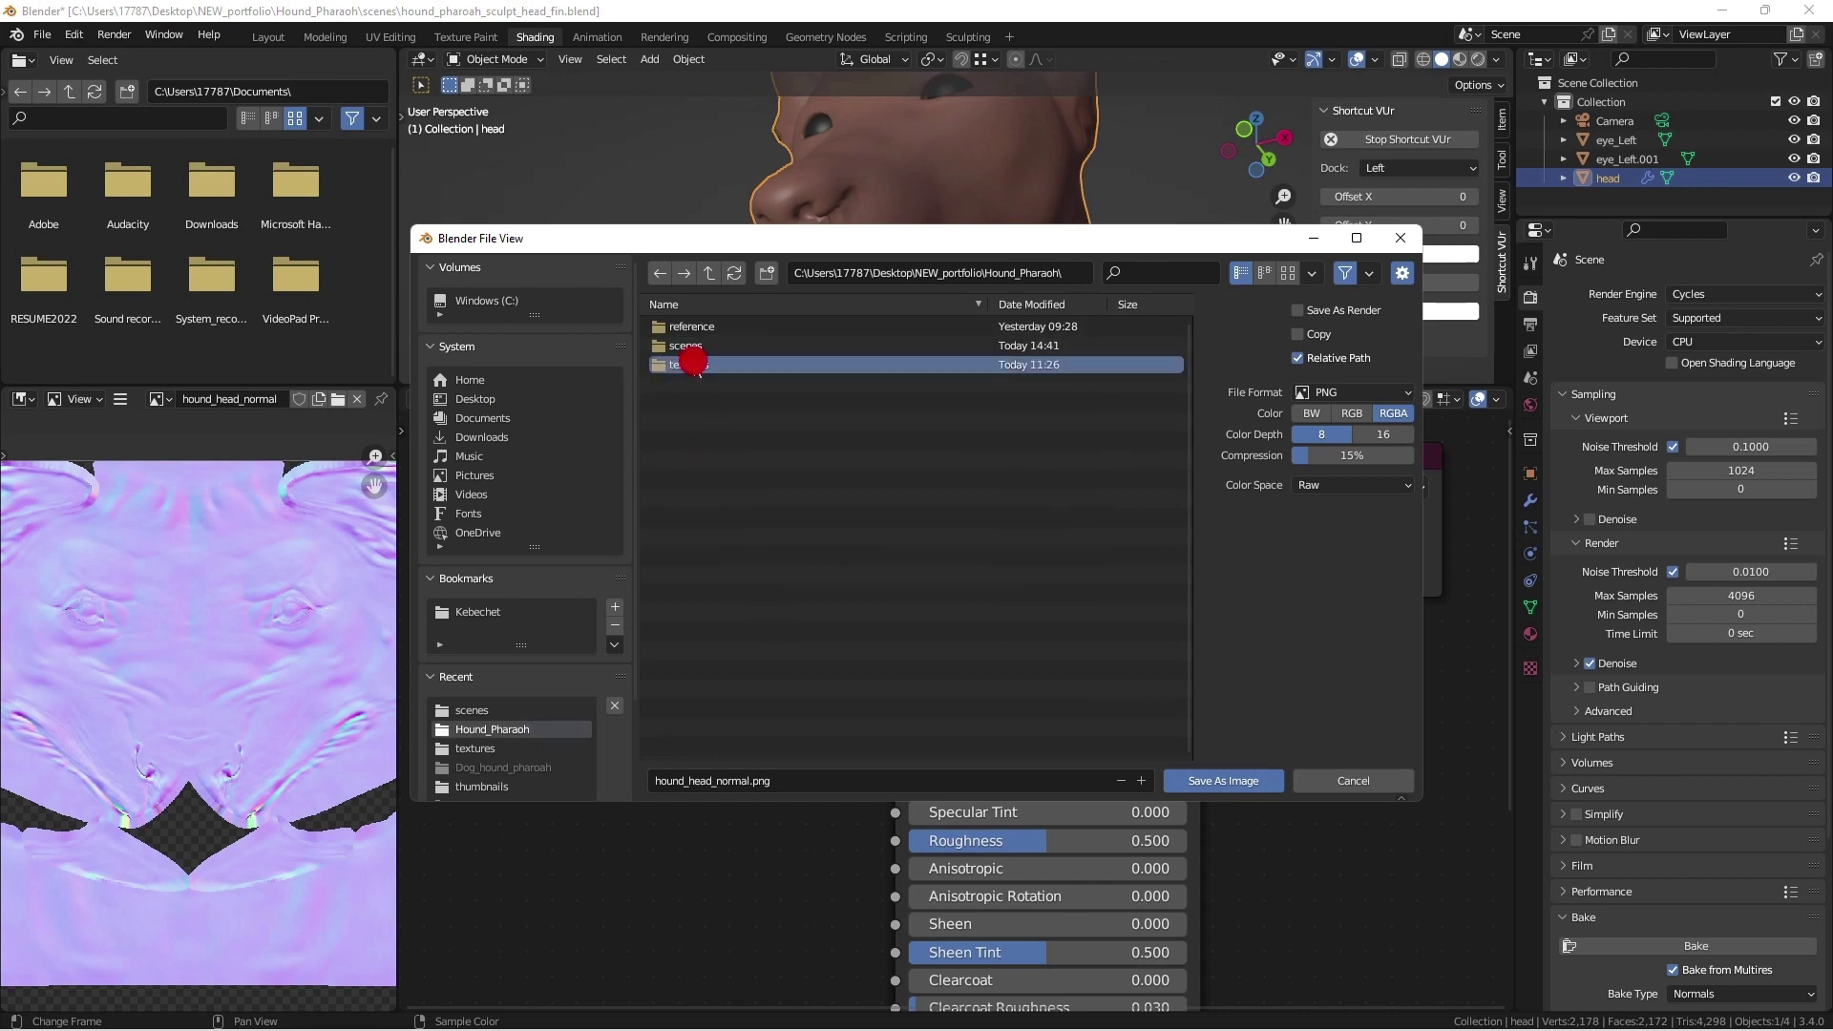
Step: Set the file format to Targa and save the baked image as hound_head_normal_TEST.tga
{"action": "left_click", "coordinate": [1372, 394]}
{"action": "left_click", "coordinate": [1212, 552]}
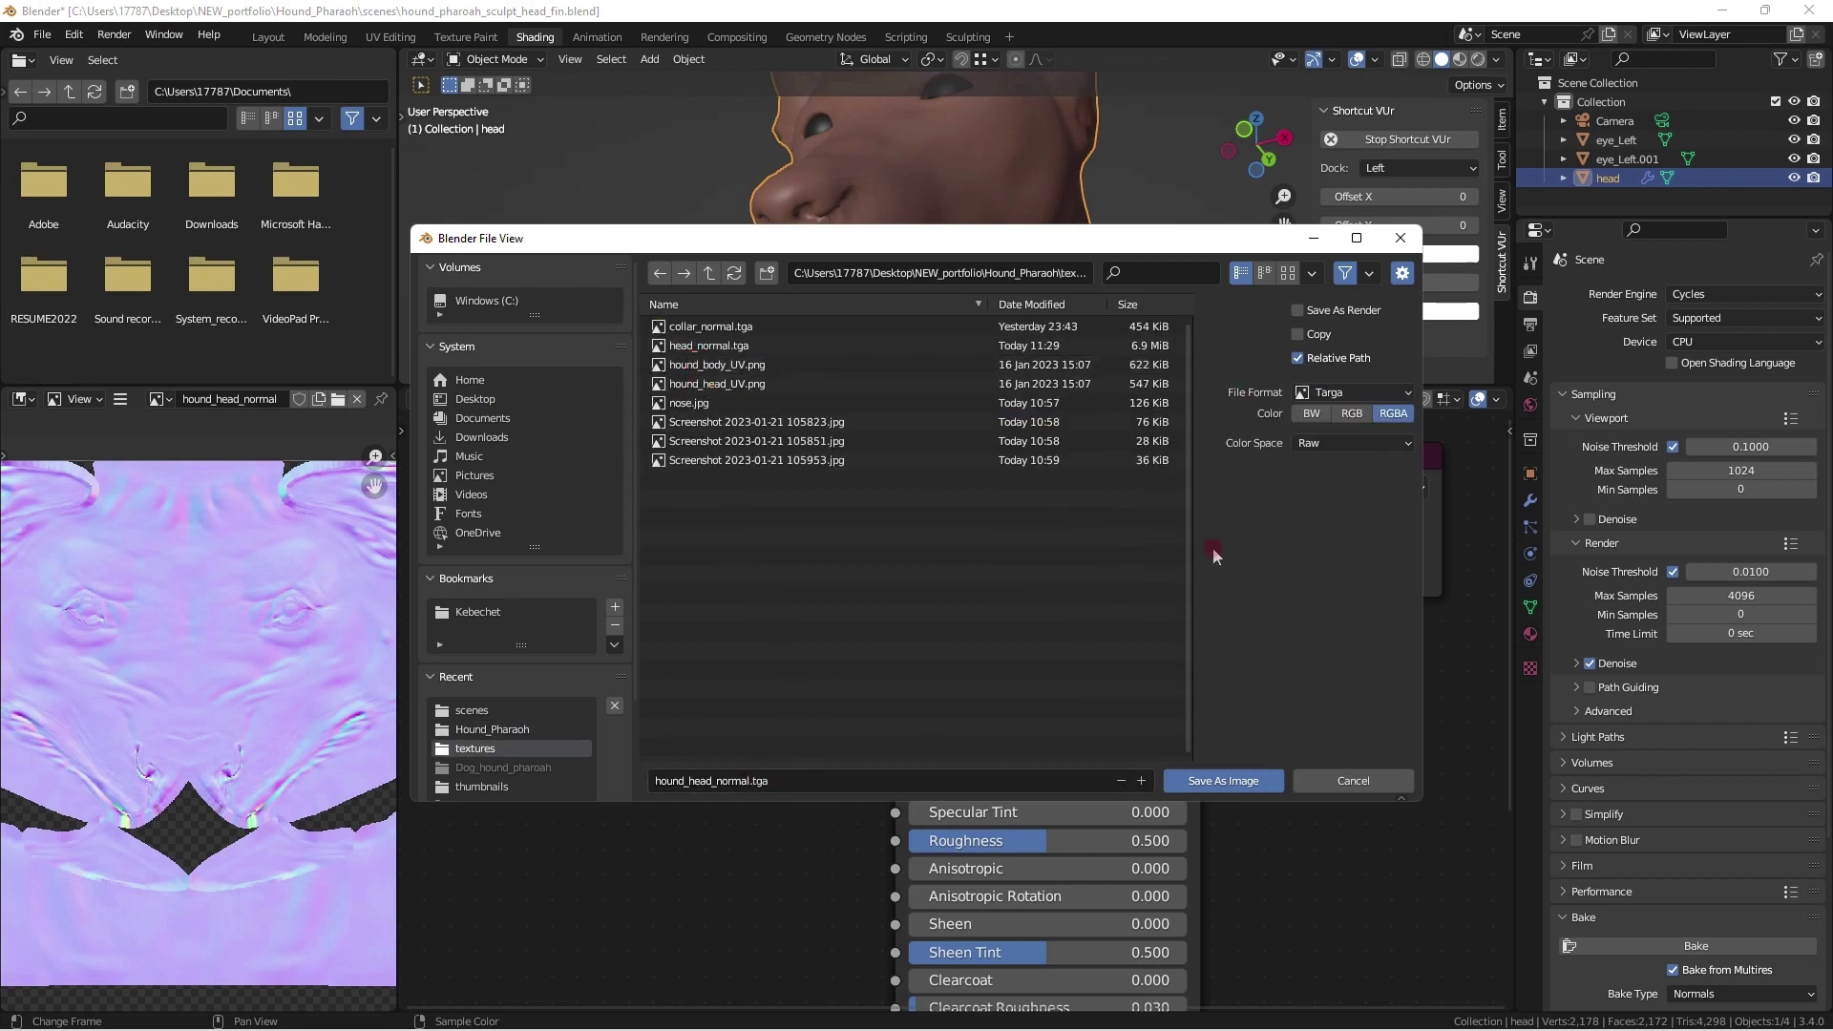
{"action": "left_click", "coordinate": [851, 788]}
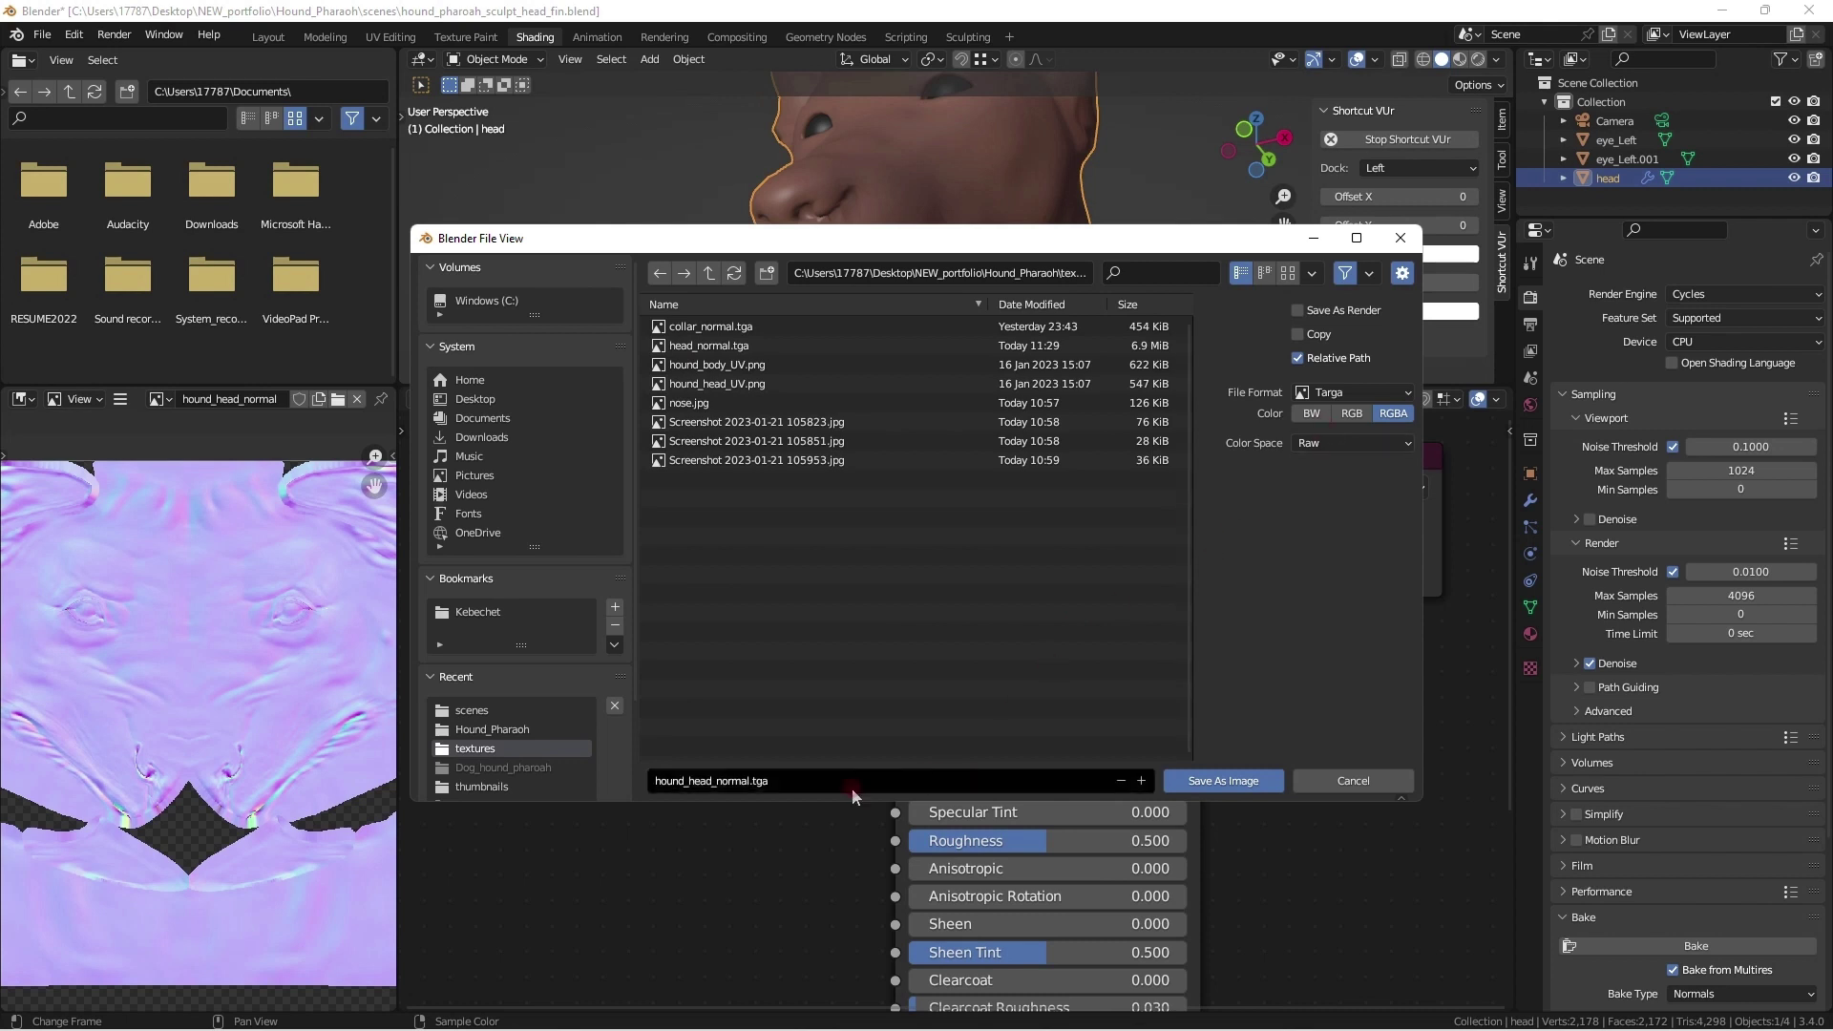
{"action": "double_click", "coordinate": [778, 788]}
{"action": "left_click", "coordinate": [752, 785]}
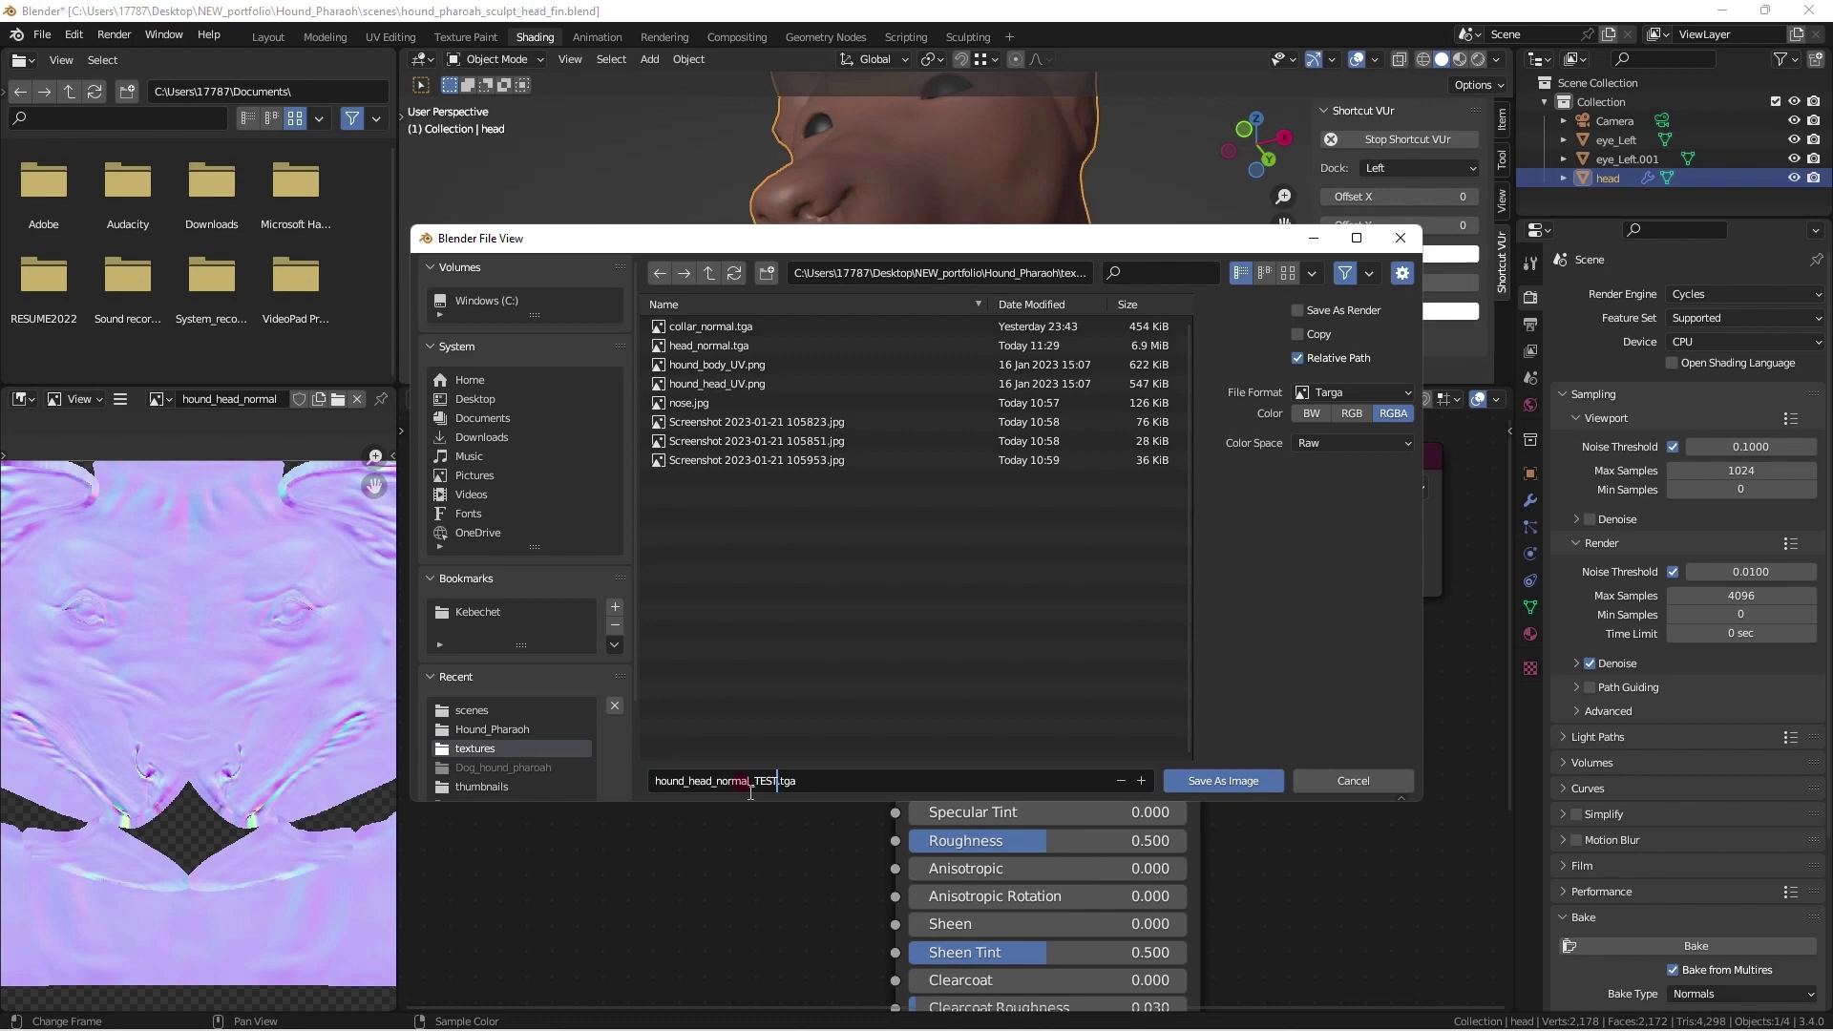
{"action": "type", "text": "_TEST"}
{"action": "left_click", "coordinate": [1223, 781]}
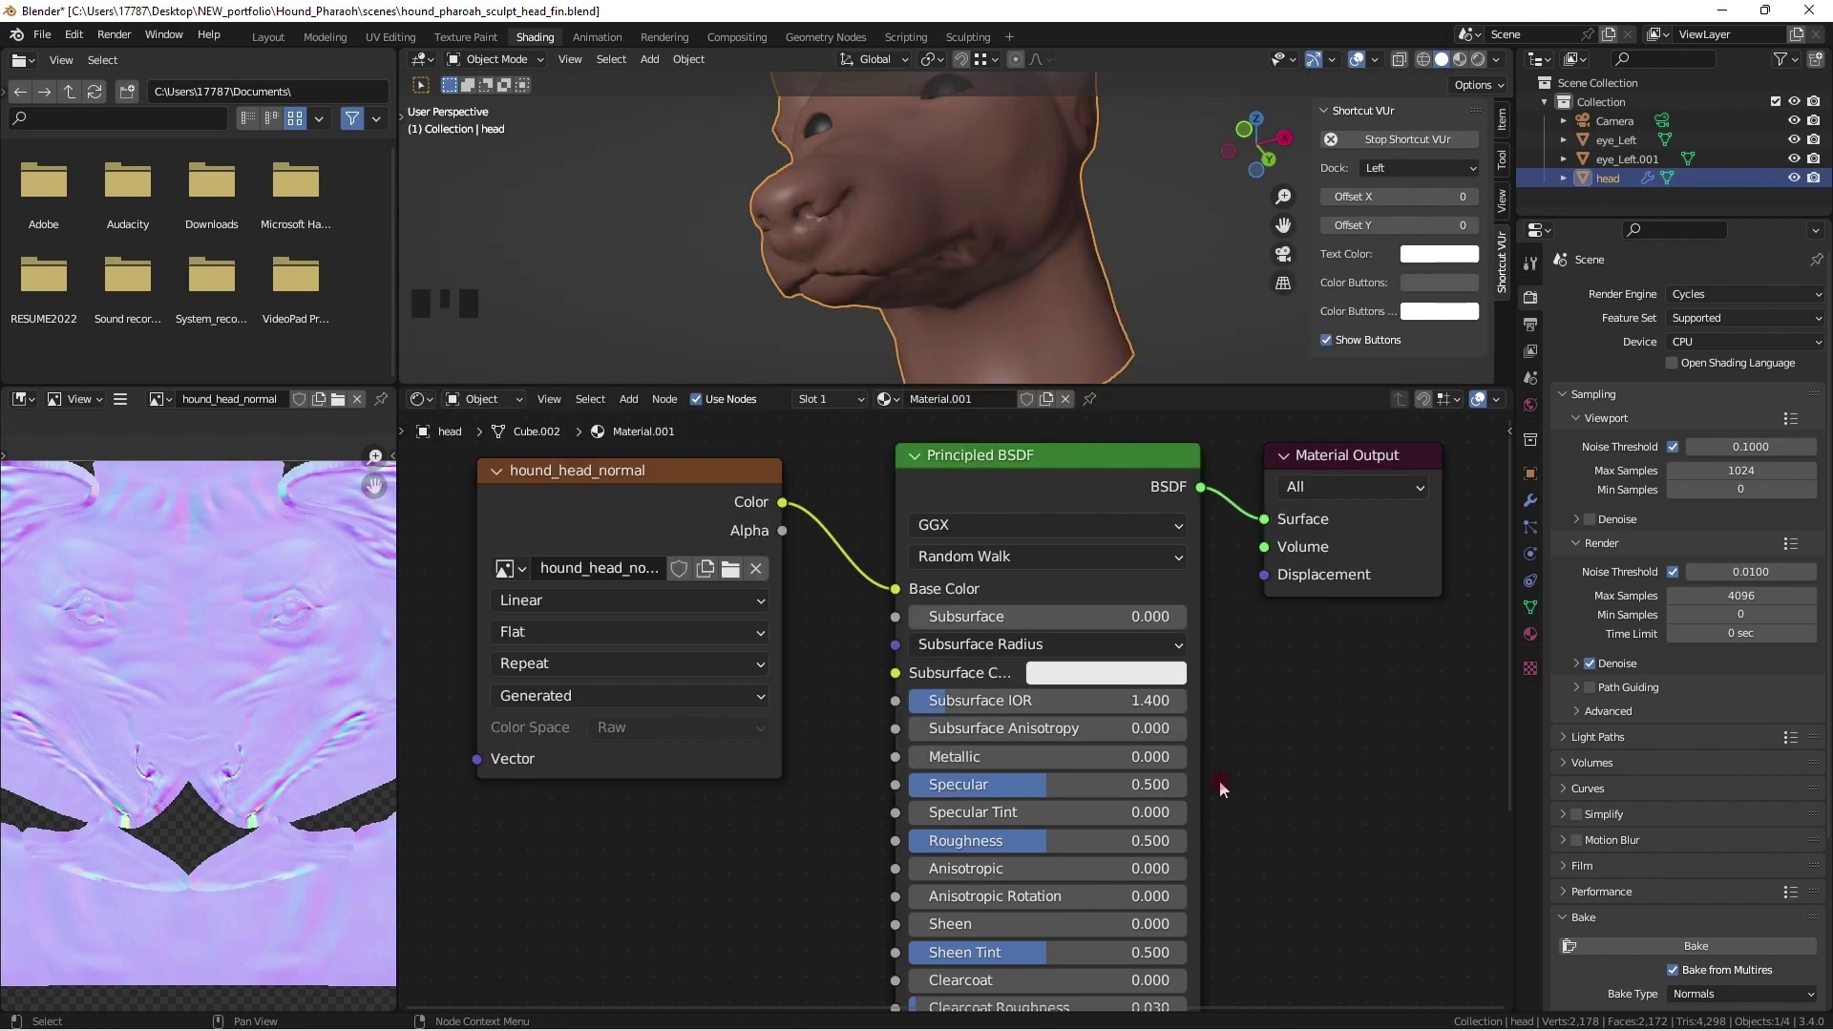
Step: Add a Normal Map node below the image texture and connect its Normal output to the Principled BSDF's Normal input
{"action": "middle_click_drag", "start_coordinate": [861, 885], "coordinate": [864, 838]}
{"action": "scroll", "coordinate": [936, 712], "scroll_direction": "down", "scroll_amount": 5}
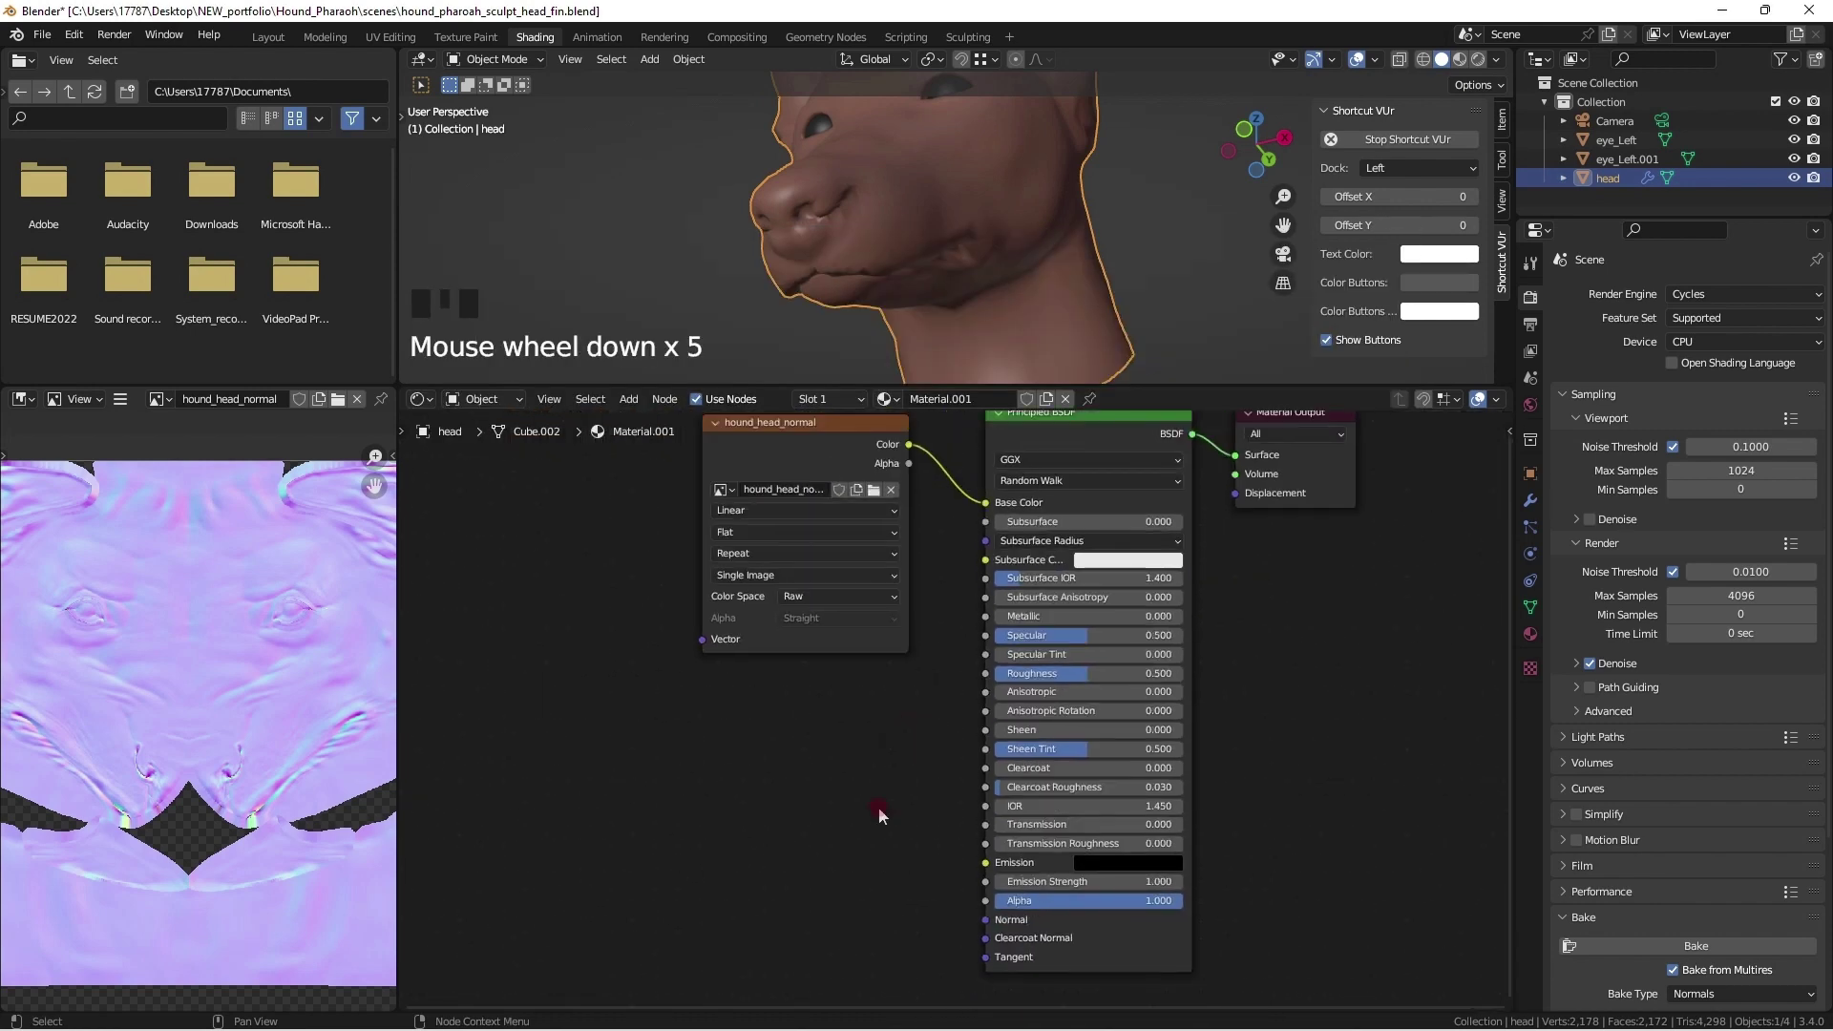
{"action": "middle_click_drag", "start_coordinate": [883, 773], "coordinate": [873, 769]}
{"action": "middle_click_drag", "start_coordinate": [736, 832], "coordinate": [743, 814]}
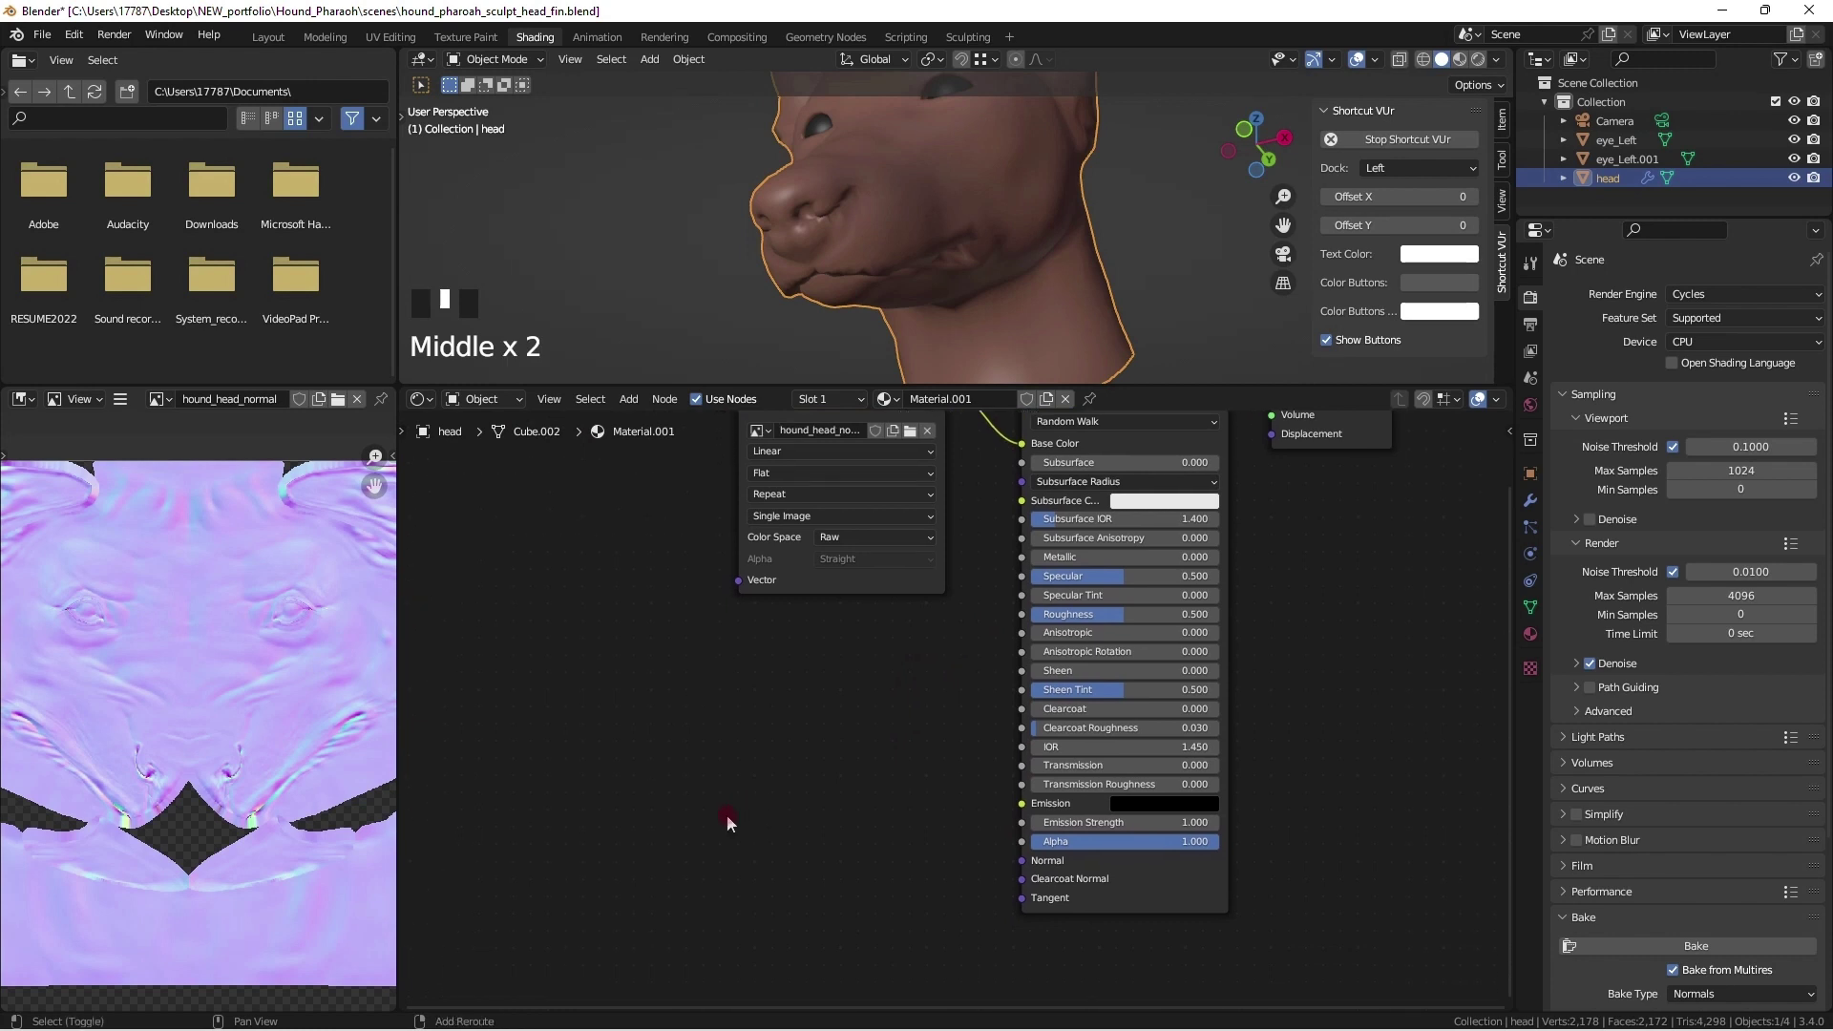
{"action": "key", "text": "shift+a"}
{"action": "mouse_move", "coordinate": [676, 821]}
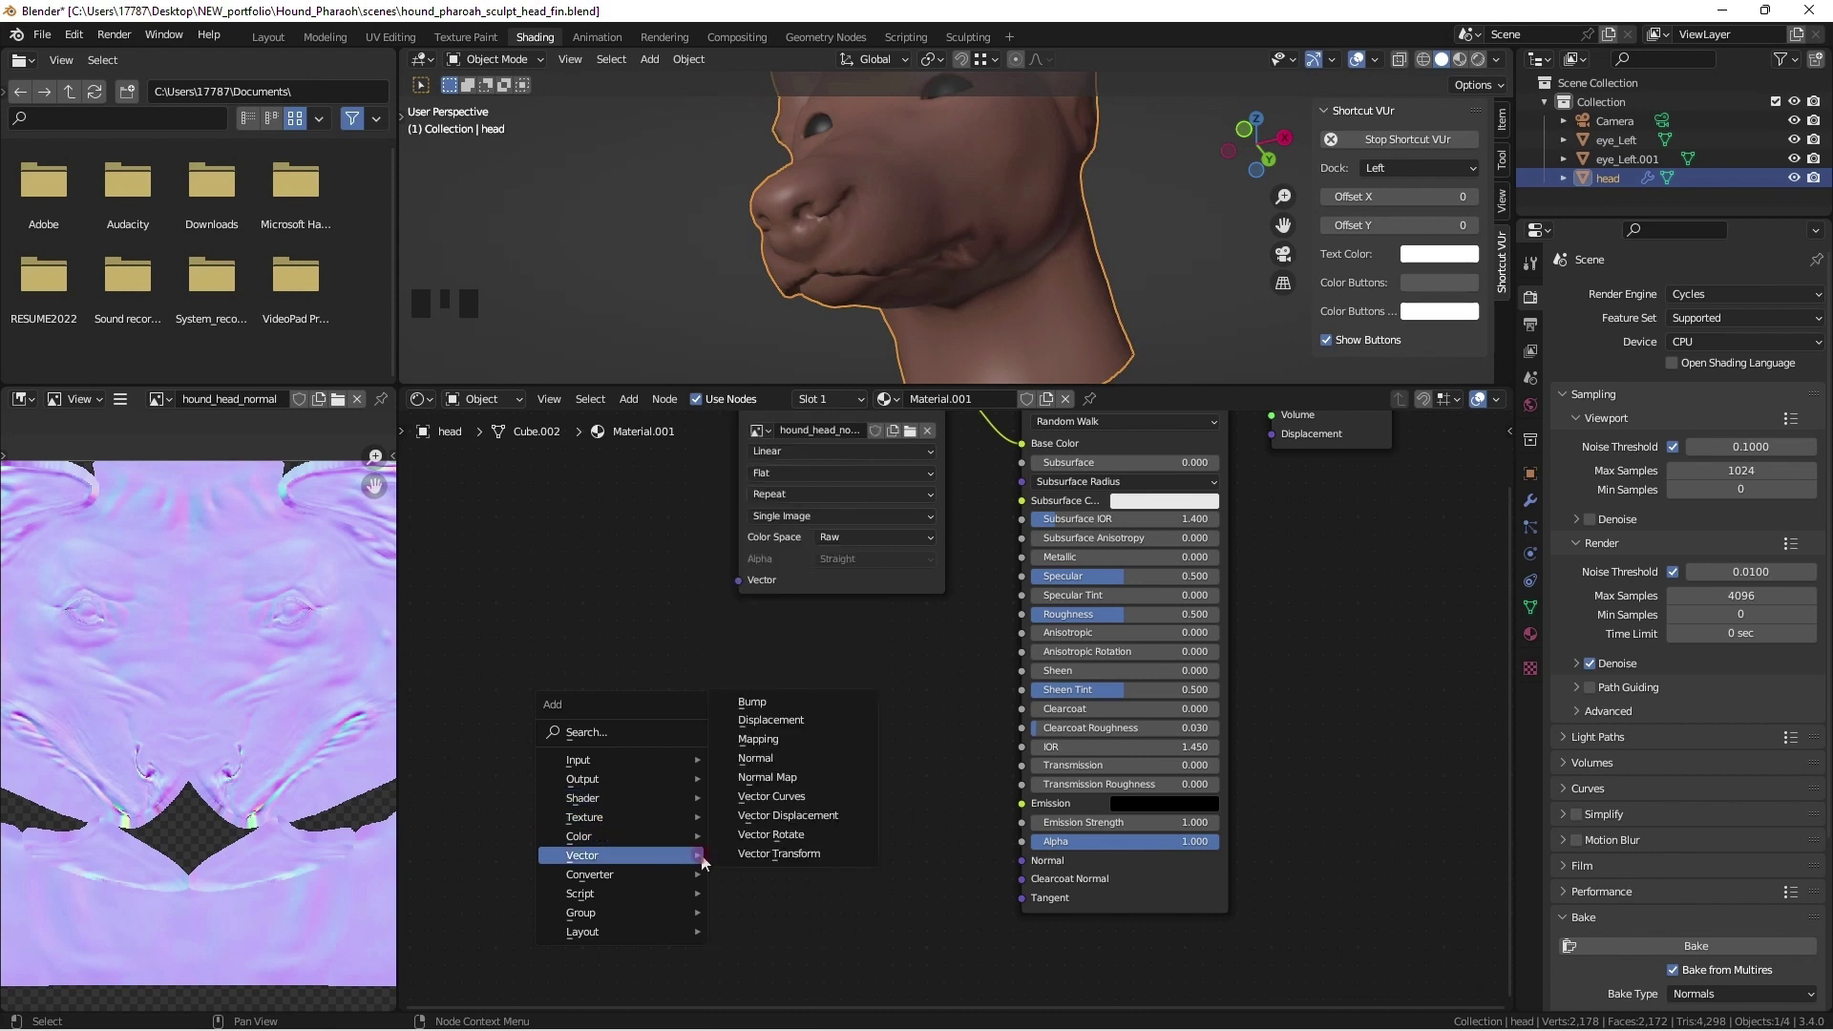
{"action": "left_click", "coordinate": [788, 778]}
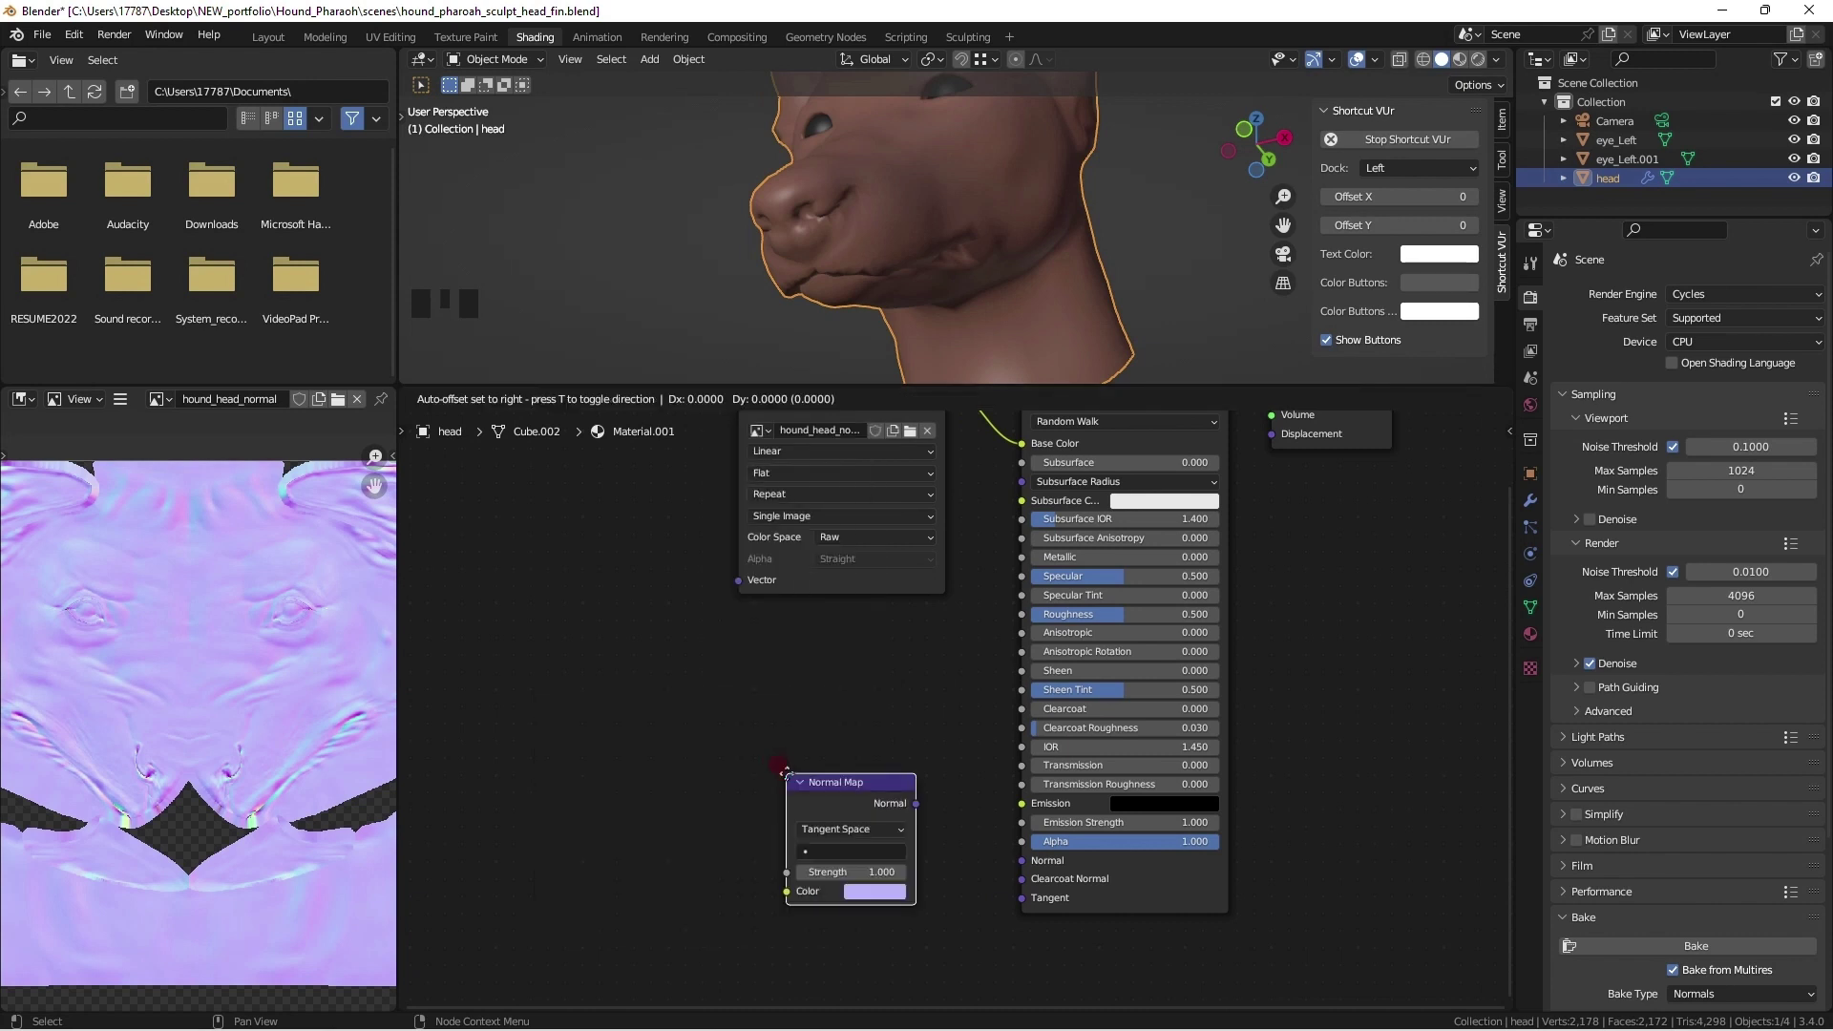
{"action": "left_click", "coordinate": [740, 768]}
{"action": "left_click_drag", "start_coordinate": [864, 792], "coordinate": [1022, 860]}
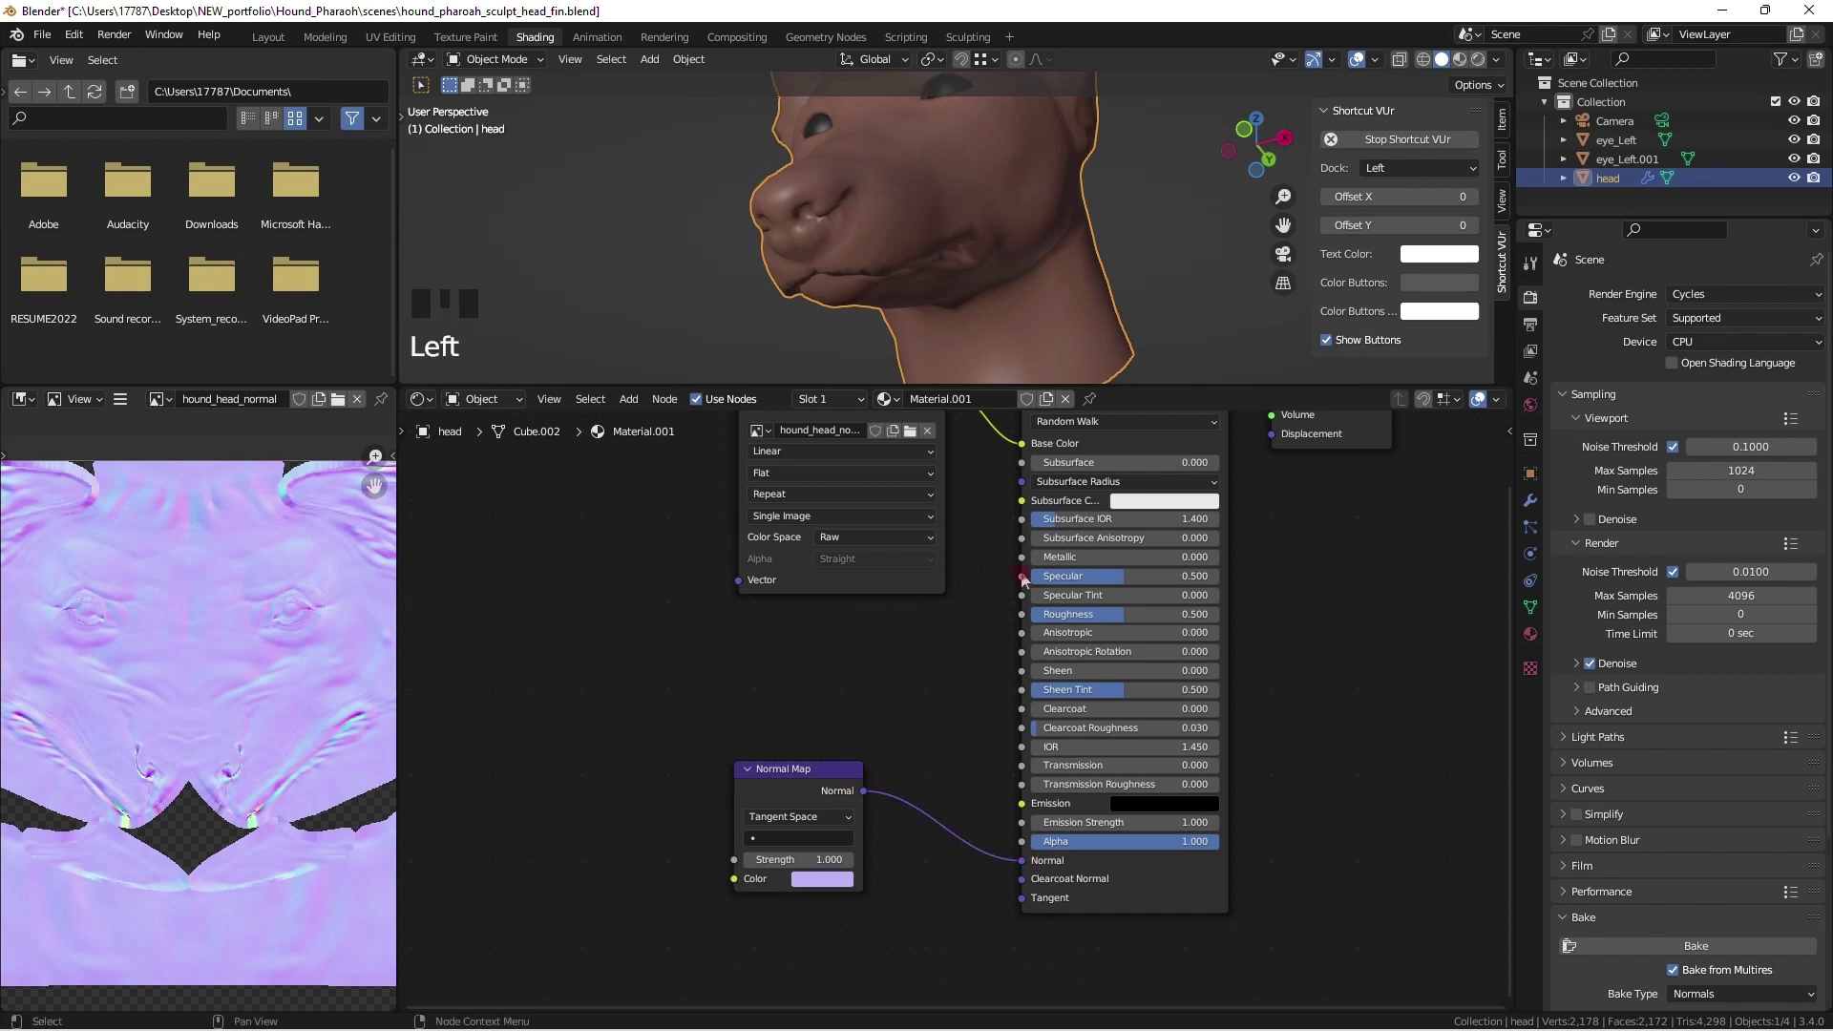
Step: Reroute the image texture's Color link from Base Color to the Normal Map's Color input and place the texture node beside it
{"action": "middle_click_drag", "start_coordinate": [1022, 579], "coordinate": [972, 649]}
{"action": "left_click_drag", "start_coordinate": [1020, 527], "coordinate": [732, 961]}
{"action": "left_click_drag", "start_coordinate": [846, 447], "coordinate": [552, 754]}
Step: Load hound_head_normal_TEST.tga from the textures folder into the head material's image texture node
{"action": "middle_click_drag", "start_coordinate": [607, 777], "coordinate": [732, 605], "text": "shift"}
{"action": "left_click", "coordinate": [742, 655]}
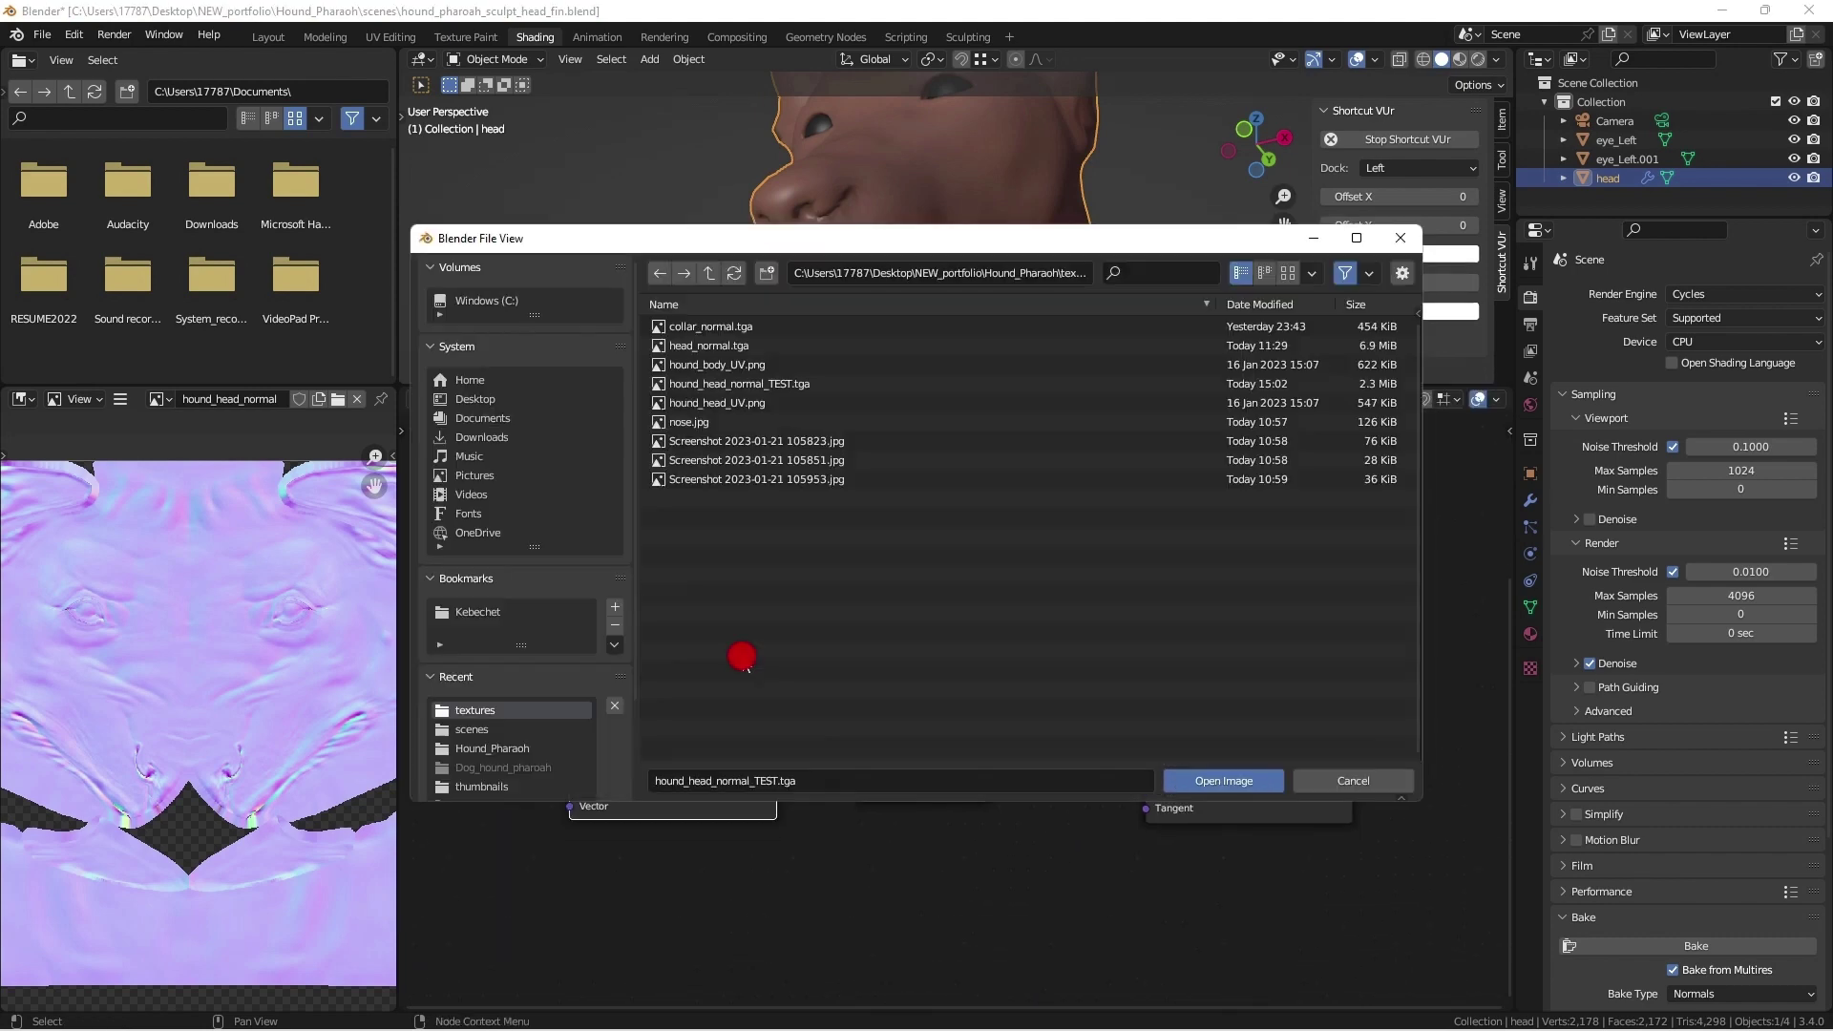
{"action": "left_click", "coordinate": [755, 385]}
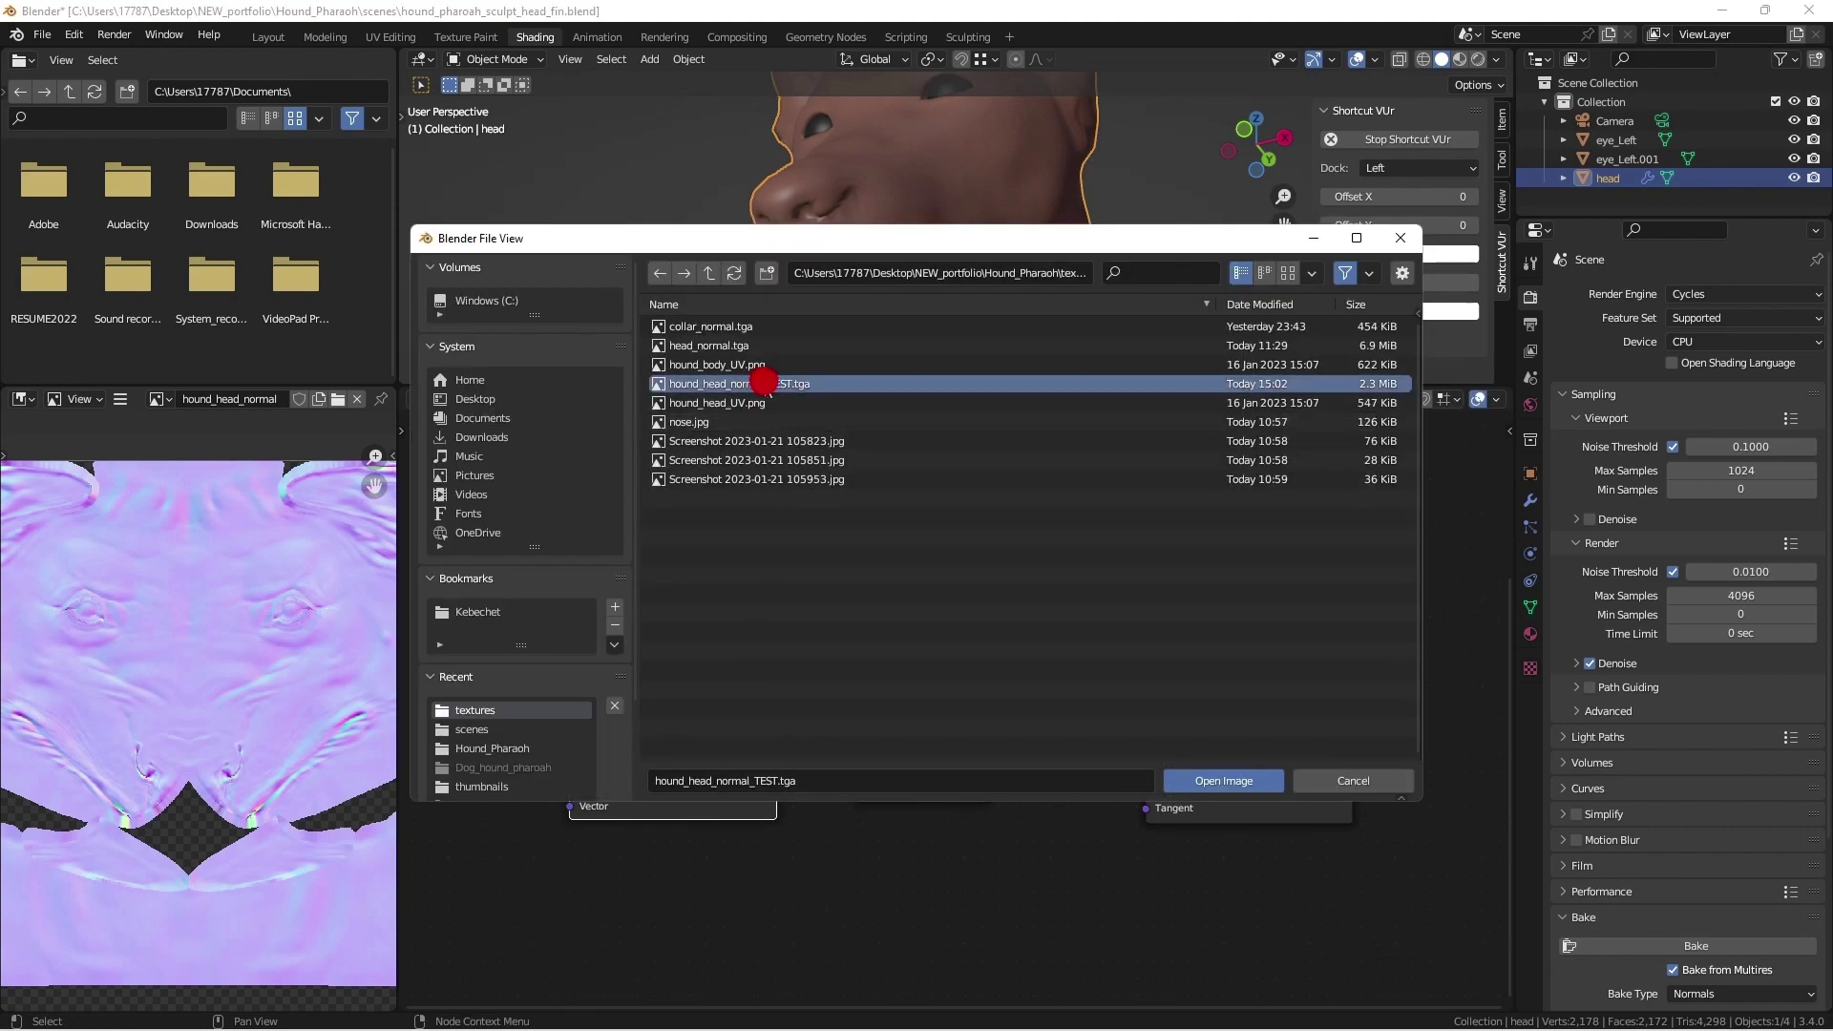
{"action": "left_click", "coordinate": [1227, 772]}
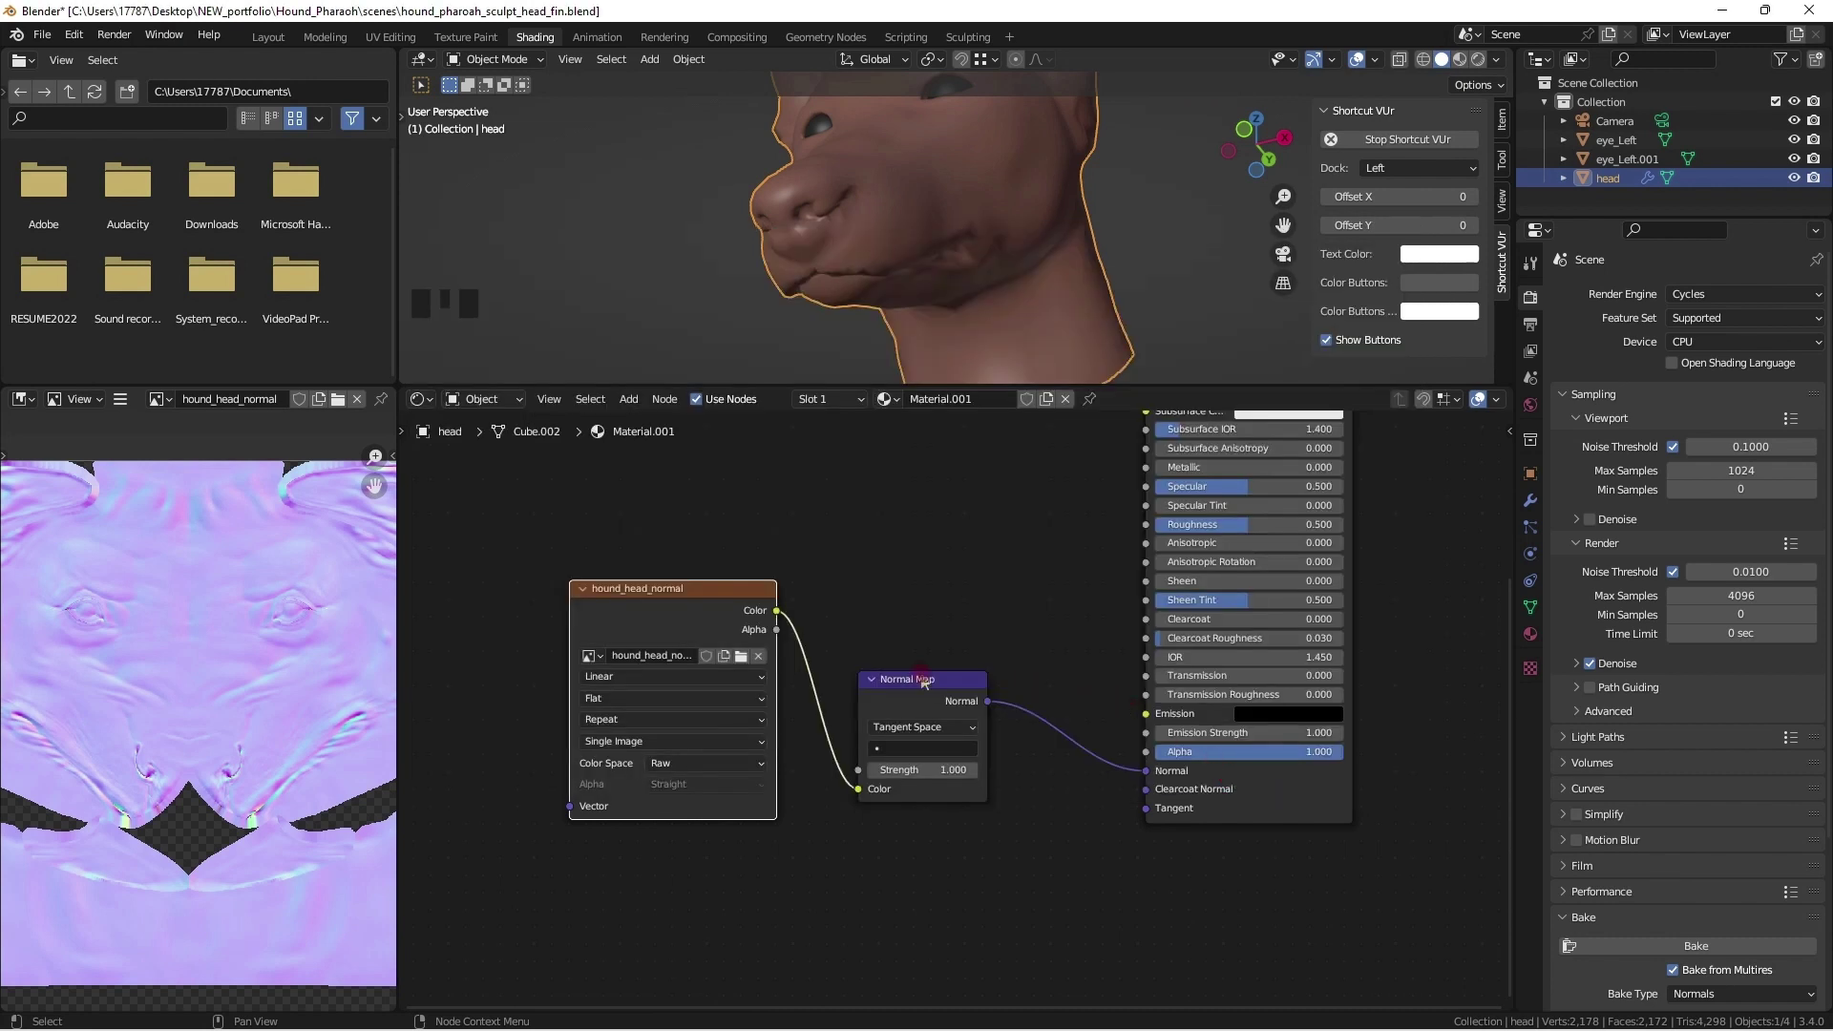
Step: Switch the 3D viewport to Material Preview shading and enlarge it to show the whole head
{"action": "middle_click_drag", "start_coordinate": [994, 560], "coordinate": [859, 642], "text": "shift"}
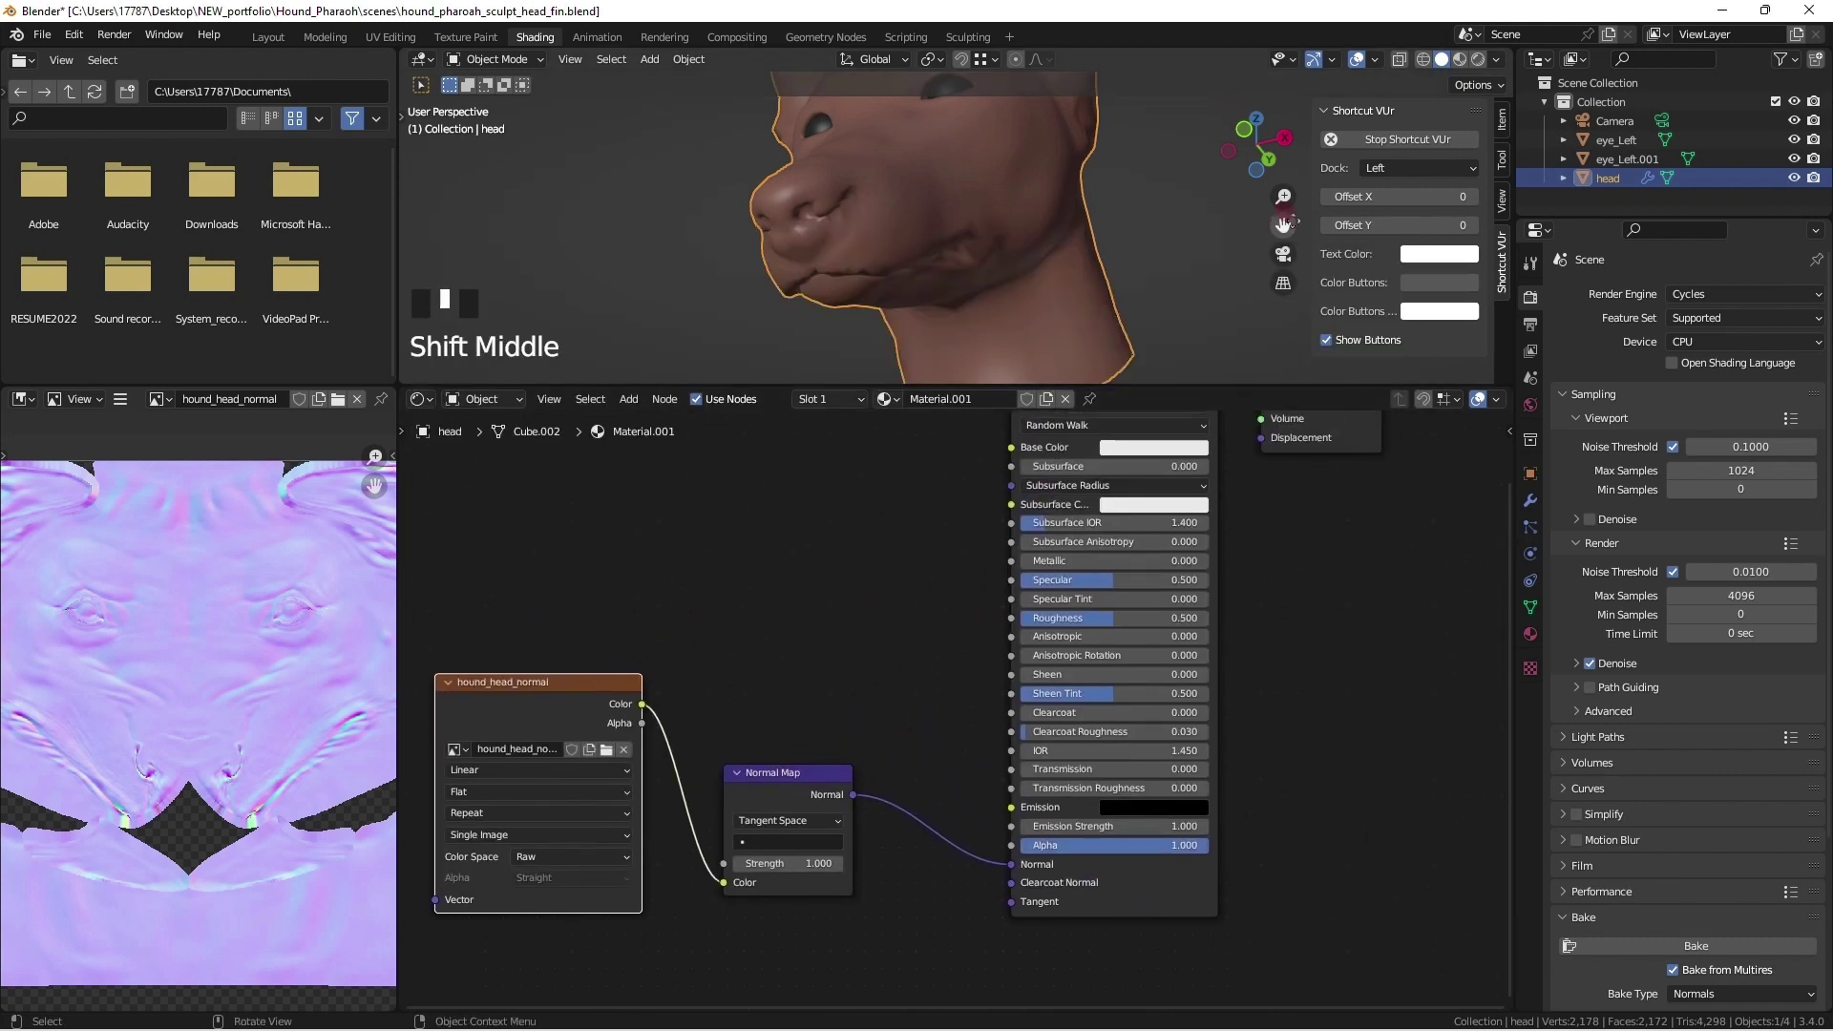
{"action": "left_click", "coordinate": [1459, 59]}
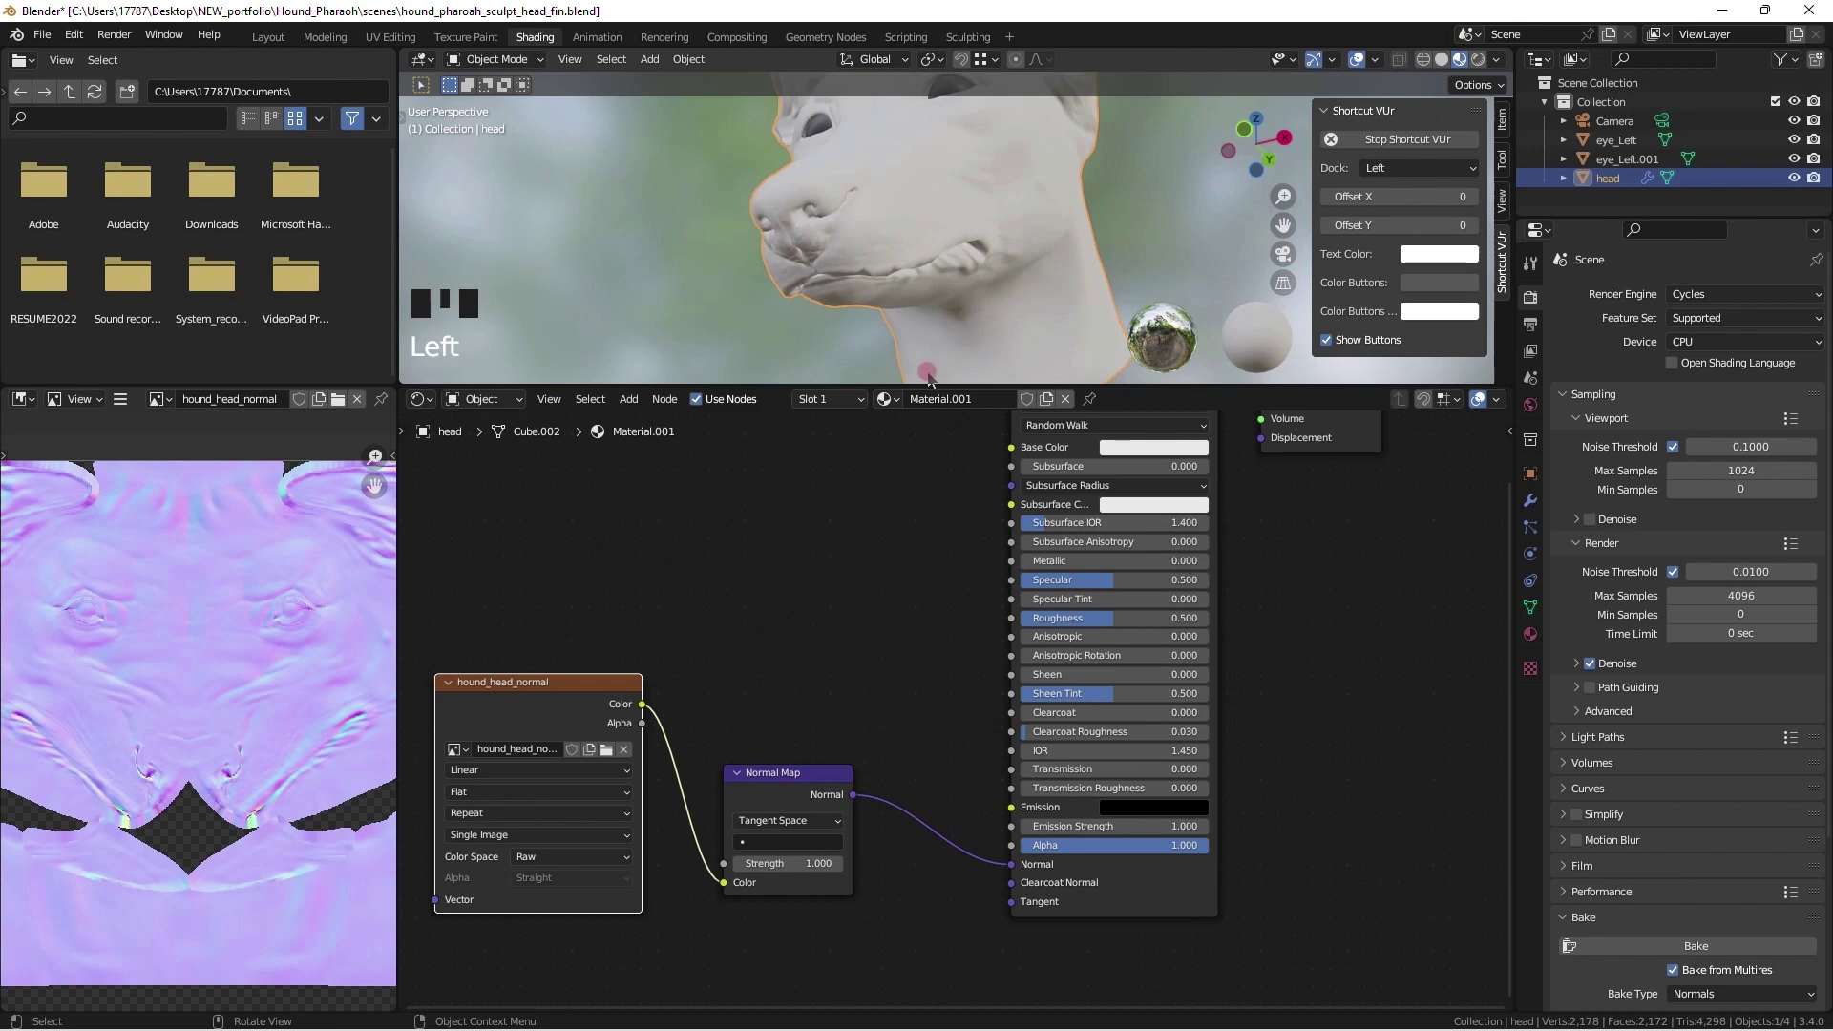
{"action": "left_click_drag", "start_coordinate": [926, 386], "coordinate": [912, 741]}
{"action": "middle_click_drag", "start_coordinate": [898, 655], "coordinate": [853, 542]}
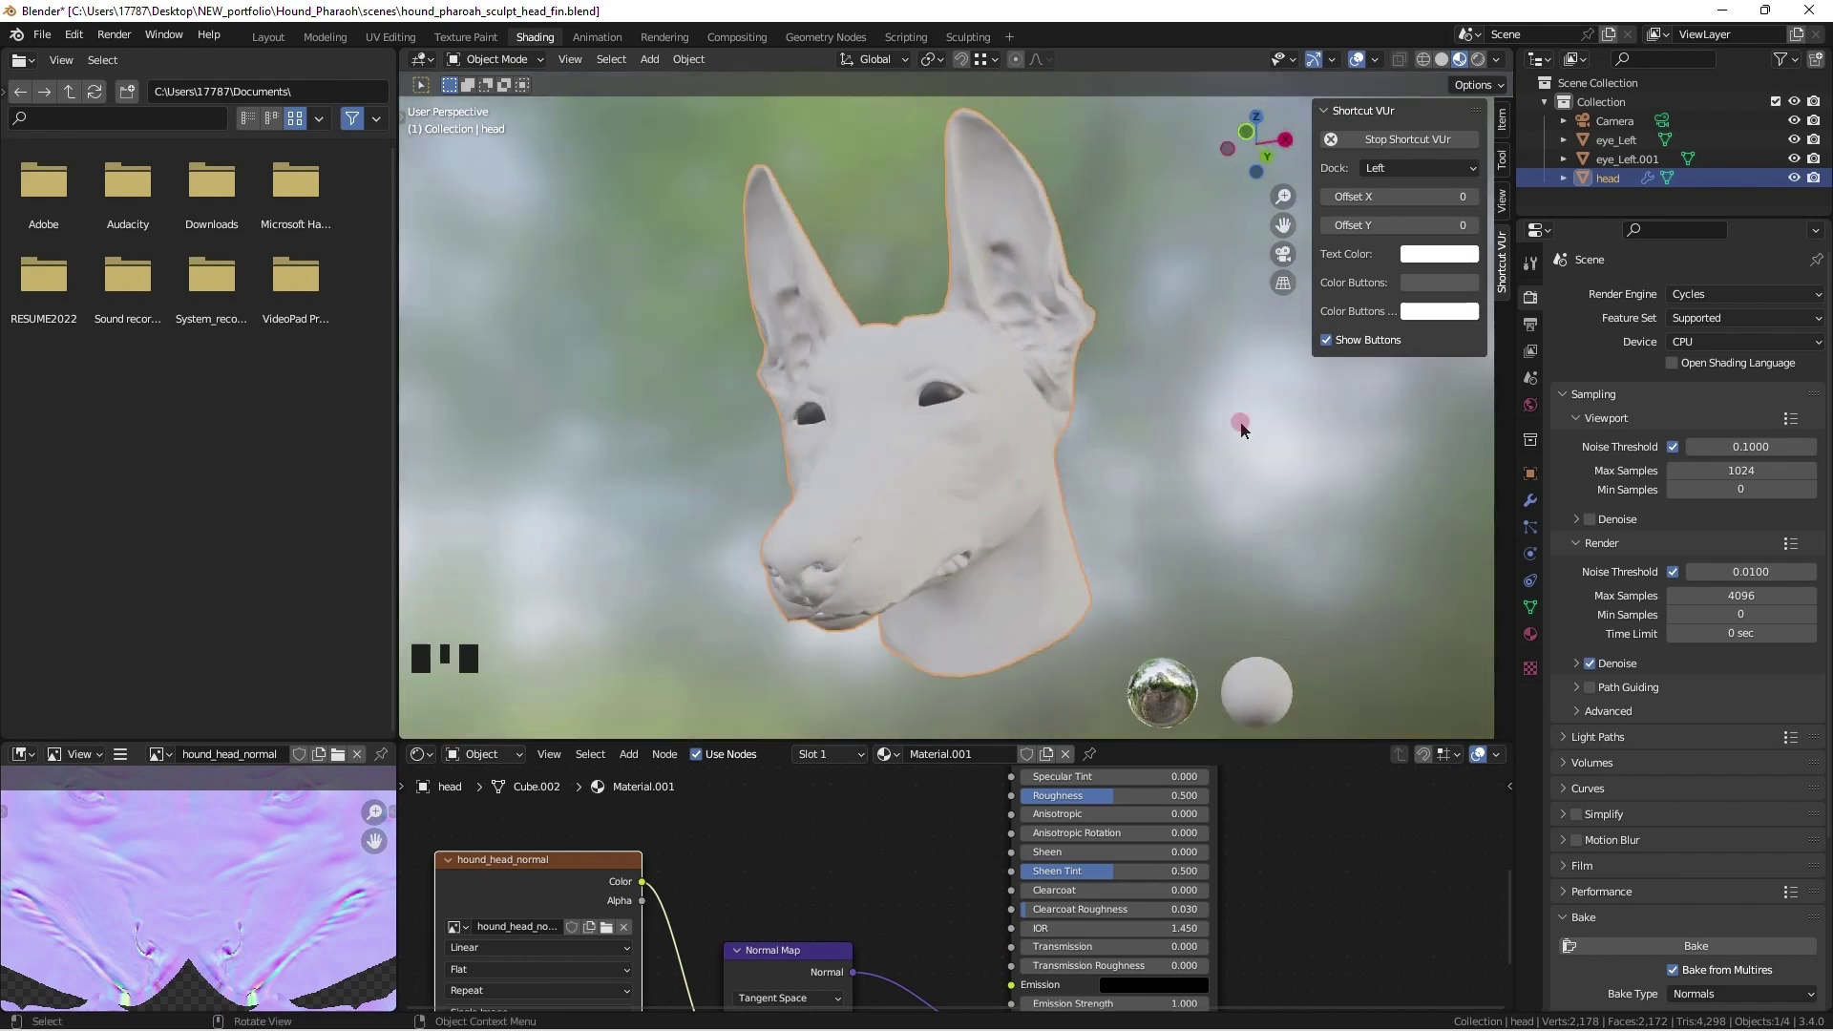
Step: Darken the head material's Base Color to a Value of 0.055 and set Specular to 0.201
{"action": "left_click", "coordinate": [1531, 636]}
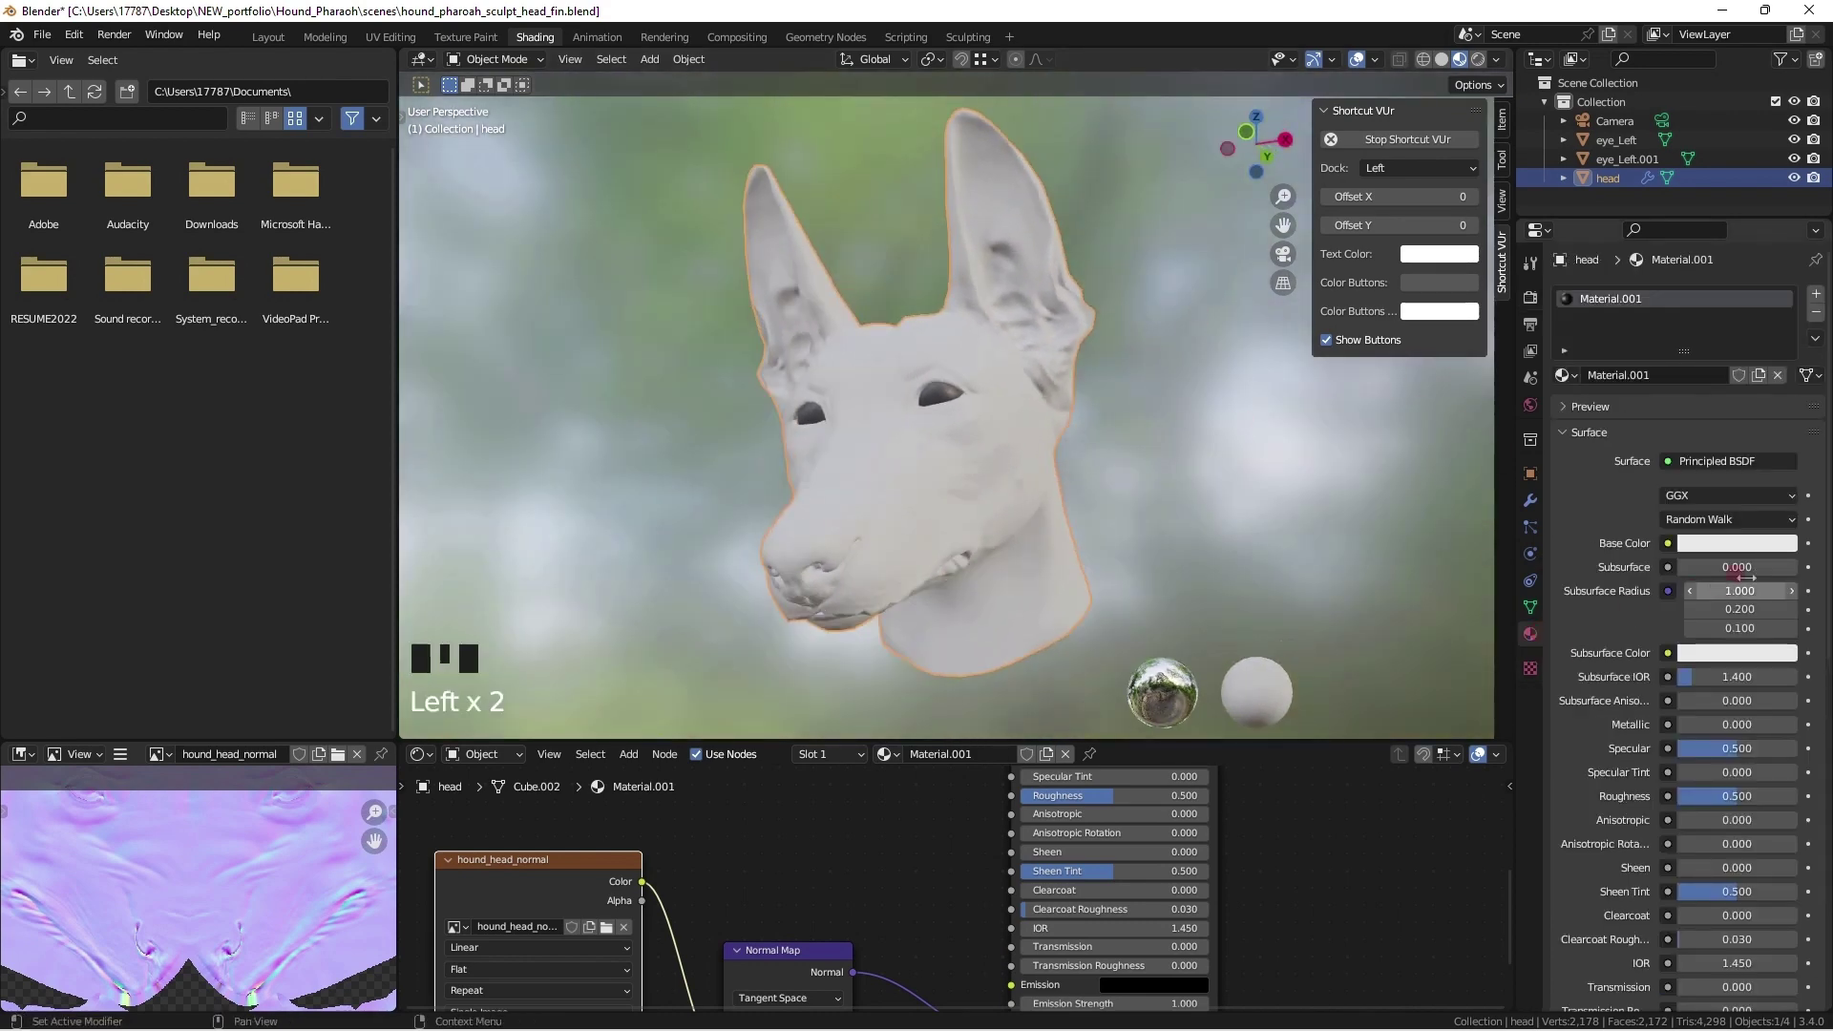
{"action": "left_click", "coordinate": [1747, 543]}
{"action": "left_click", "coordinate": [1788, 379]}
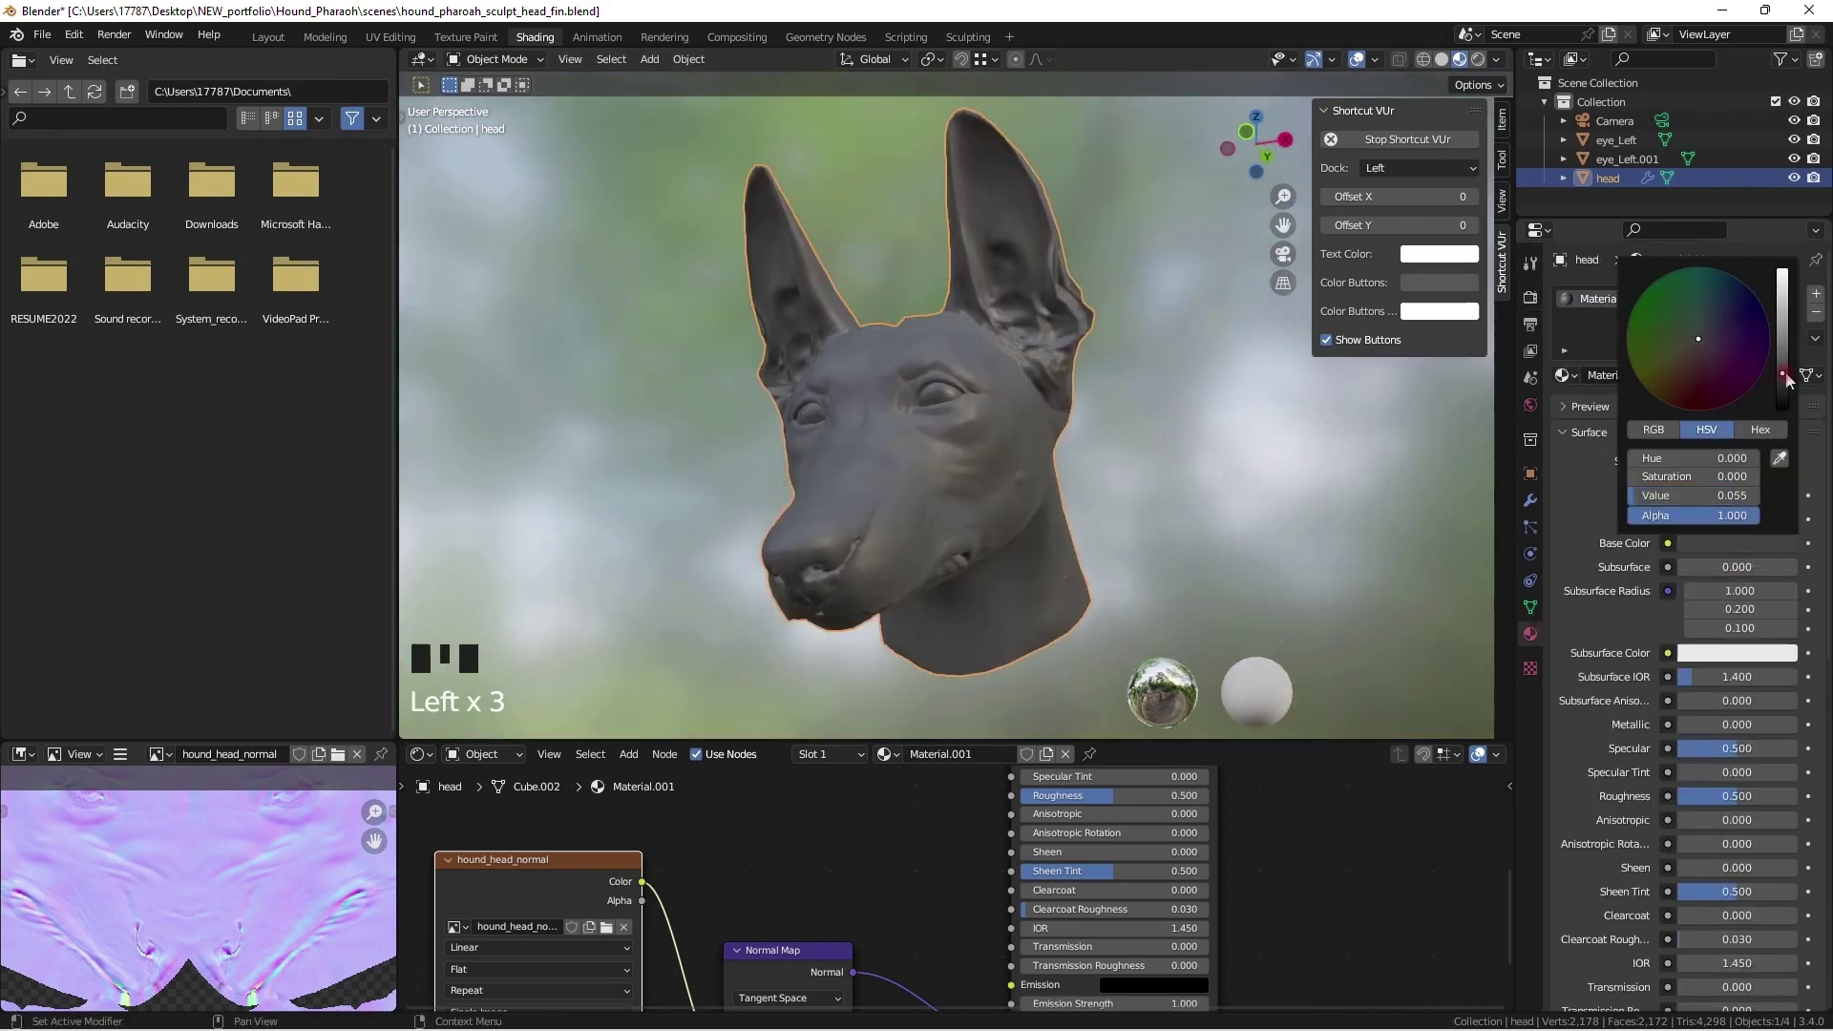
{"action": "left_click_drag", "start_coordinate": [1749, 757], "coordinate": [1721, 757]}
Step: Examine the normal-mapped detail on the head from behind, from the side and close up at the muzzle
{"action": "middle_click_drag", "start_coordinate": [1027, 502], "coordinate": [661, 597]}
{"action": "scroll", "coordinate": [1088, 525], "scroll_direction": "down", "scroll_amount": 6}
{"action": "scroll", "coordinate": [888, 520], "scroll_direction": "up", "scroll_amount": 6}
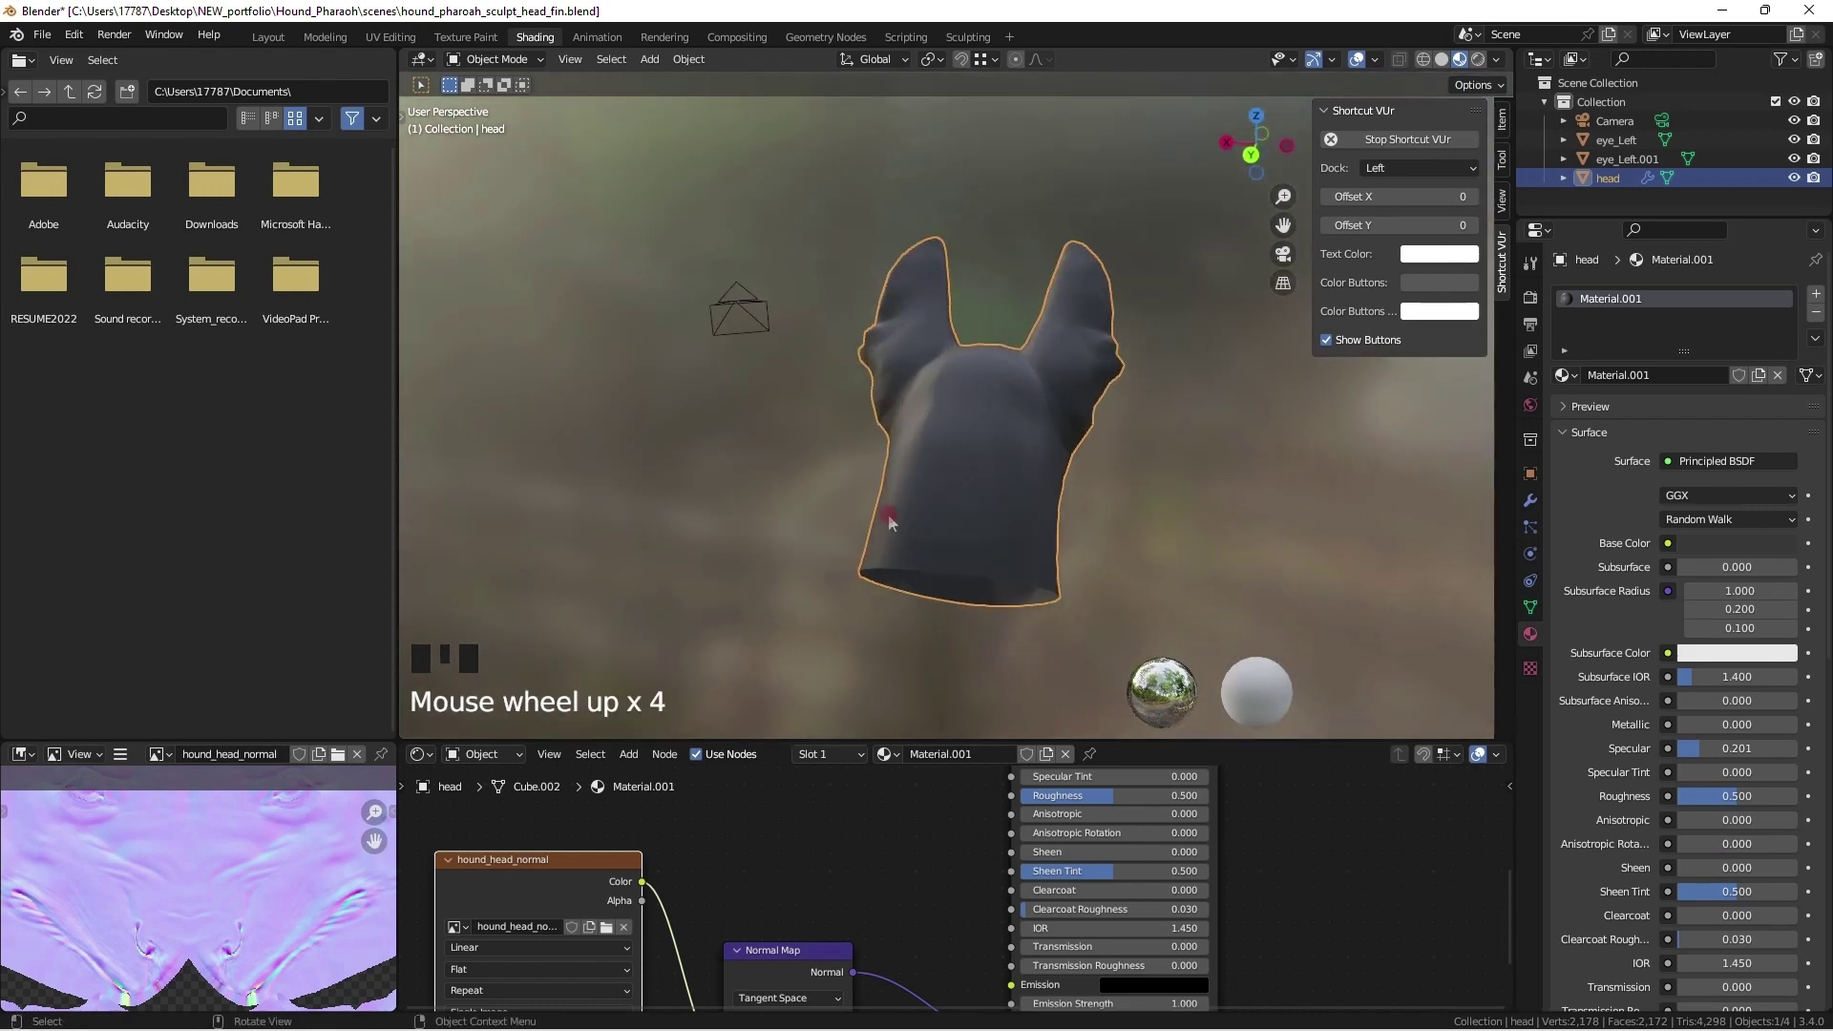
{"action": "mouse_move", "coordinate": [932, 507]}
{"action": "middle_mouse_down"}
{"action": "mouse_move", "coordinate": [634, 458]}
{"action": "mouse_move", "coordinate": [728, 507]}
{"action": "mouse_move", "coordinate": [704, 449]}
{"action": "mouse_move", "coordinate": [980, 489]}
{"action": "mouse_move", "coordinate": [932, 490]}
{"action": "middle_mouse_up"}
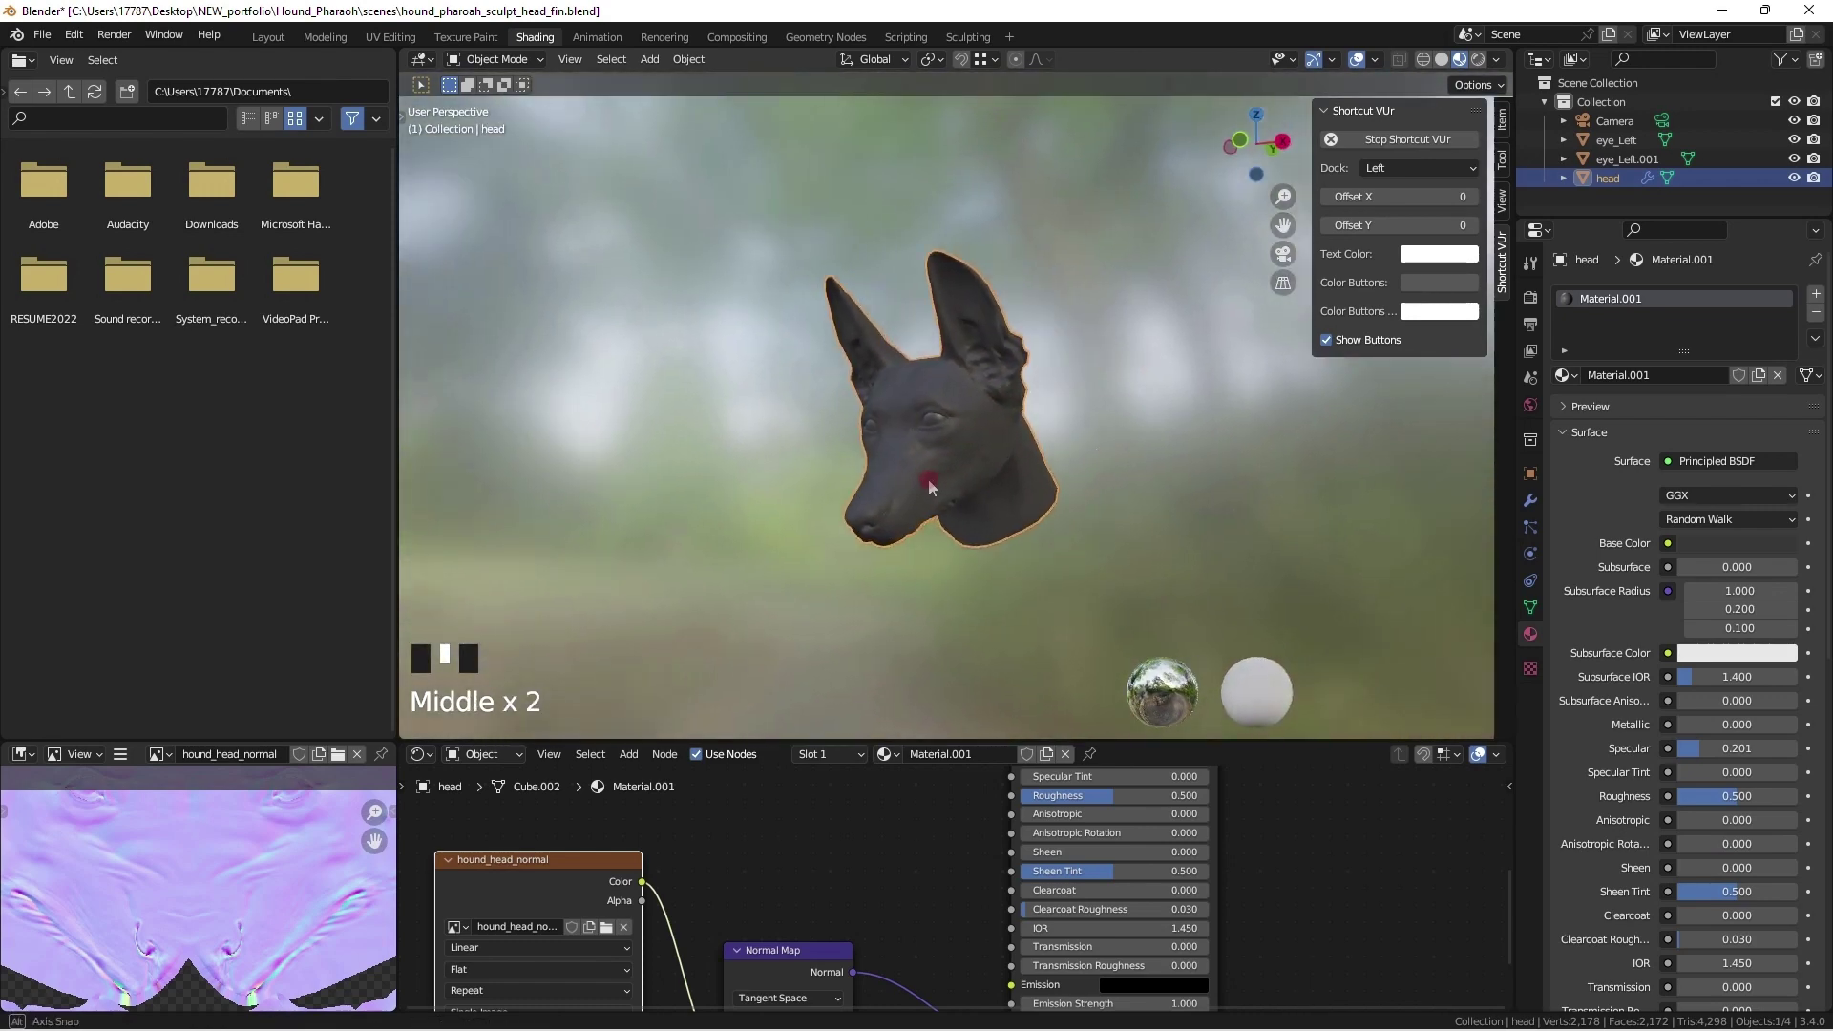
{"action": "middle_click_drag", "start_coordinate": [1163, 481], "coordinate": [1148, 379]}
{"action": "scroll", "coordinate": [1188, 492], "scroll_direction": "up", "scroll_amount": 3}
{"action": "scroll", "coordinate": [1079, 544], "scroll_direction": "up", "scroll_amount": 3}
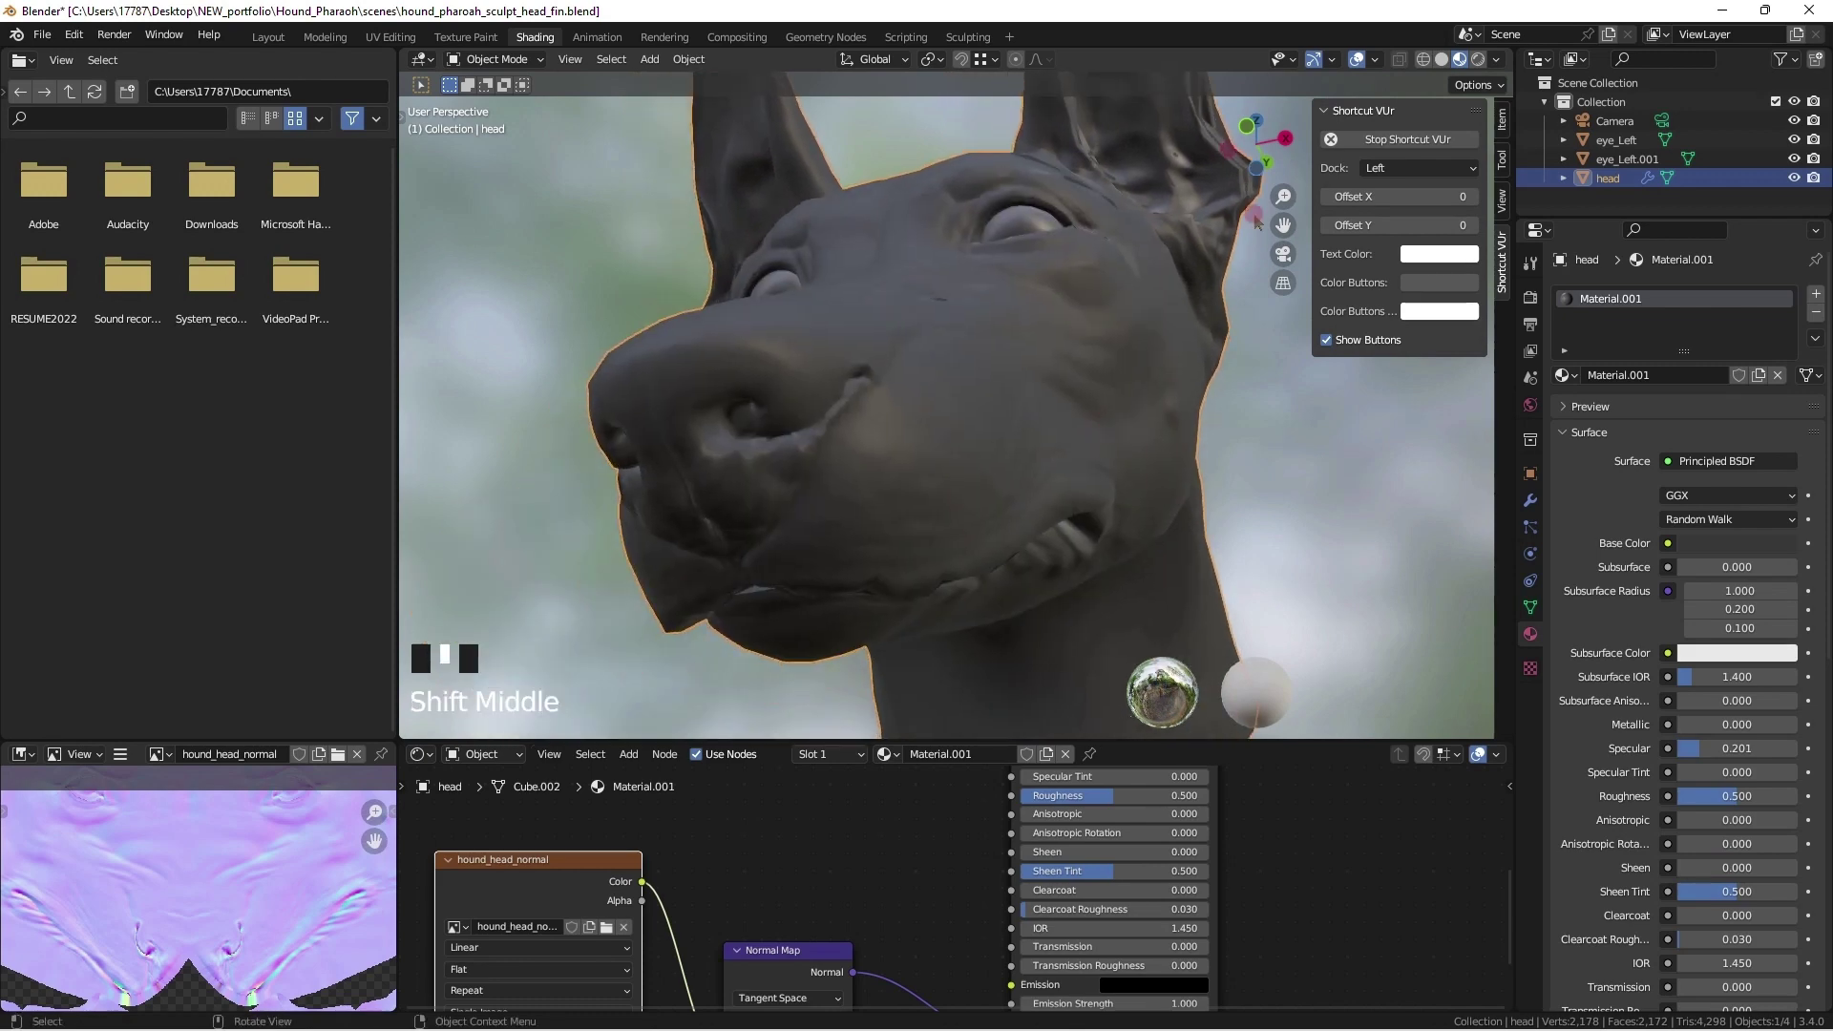
Step: Display the mesh wireframe over the shaded head to show its low-poly topology
{"action": "left_click", "coordinate": [1375, 60]}
{"action": "left_click", "coordinate": [1256, 404]}
{"action": "scroll", "coordinate": [1075, 421], "scroll_direction": "down", "scroll_amount": 3}
{"action": "middle_click_drag", "start_coordinate": [1075, 421], "coordinate": [1112, 492]}
{"action": "scroll", "coordinate": [1074, 420], "scroll_direction": "up", "scroll_amount": 4}
{"action": "scroll", "coordinate": [1110, 489], "scroll_direction": "down", "scroll_amount": 2}
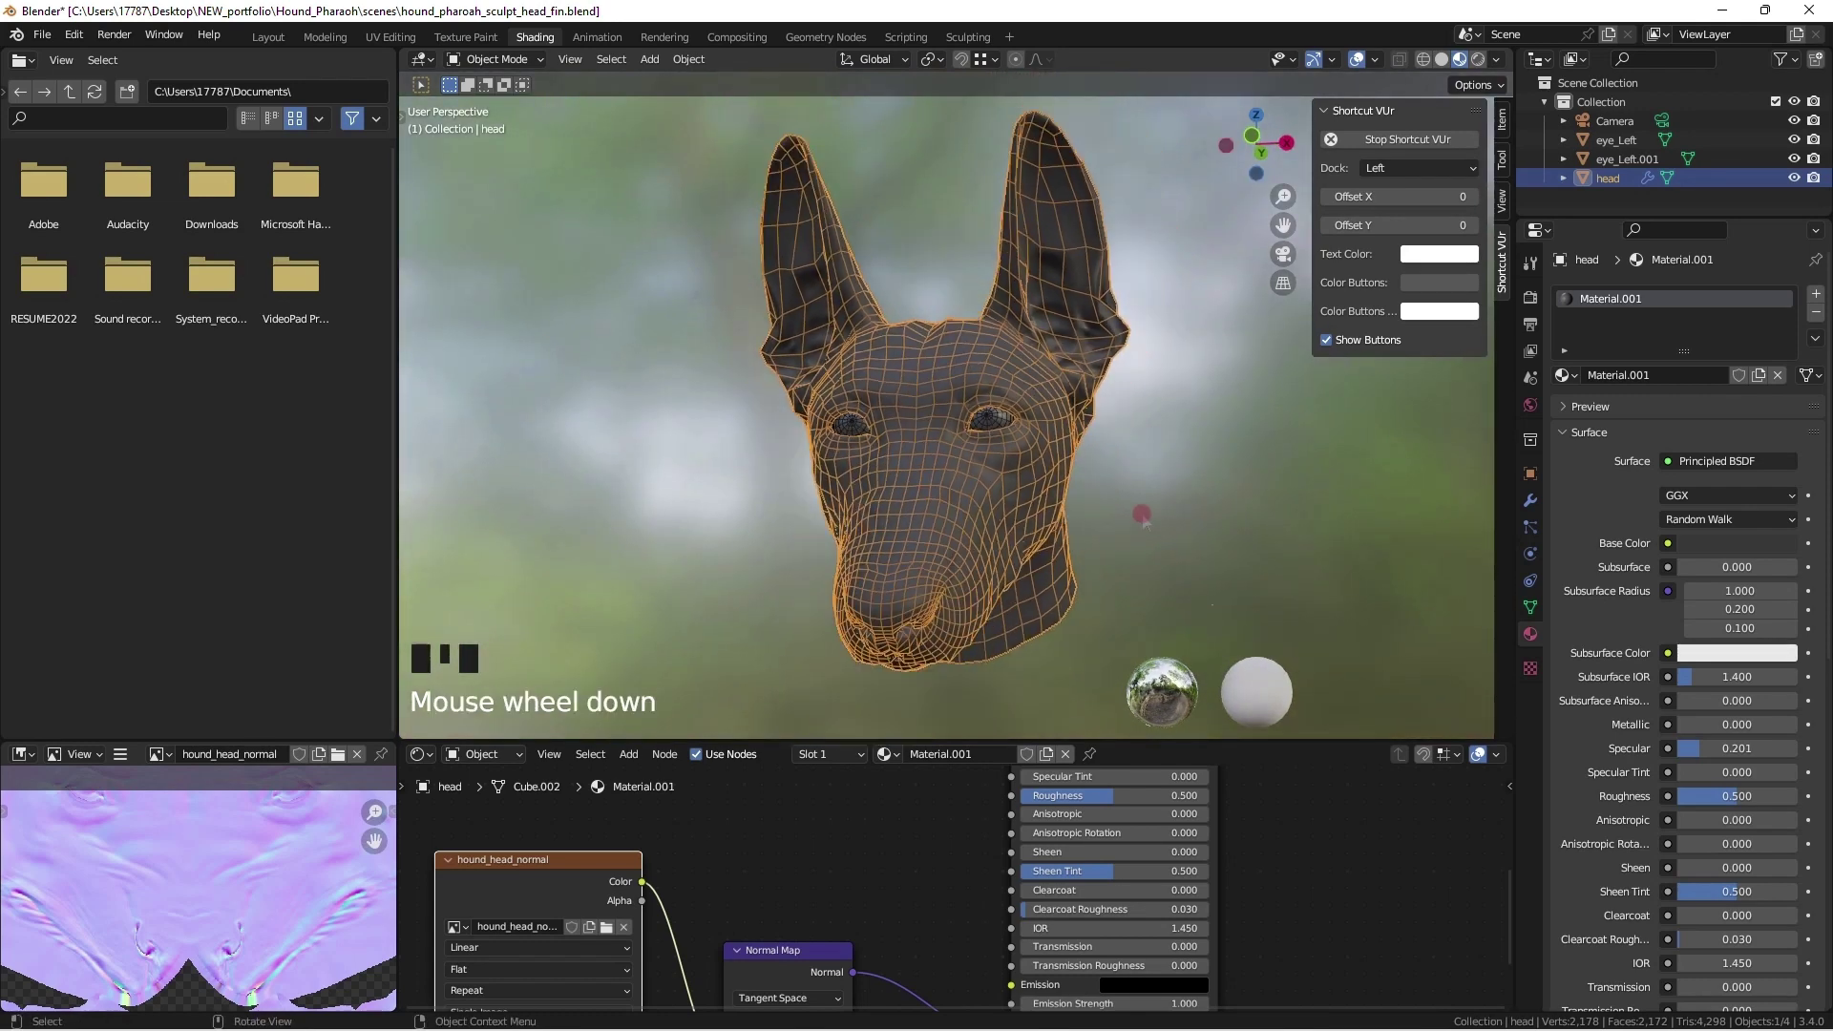
{"action": "left_click", "coordinate": [1134, 562]}
{"action": "middle_click_drag", "start_coordinate": [1112, 576], "coordinate": [1322, 440]}
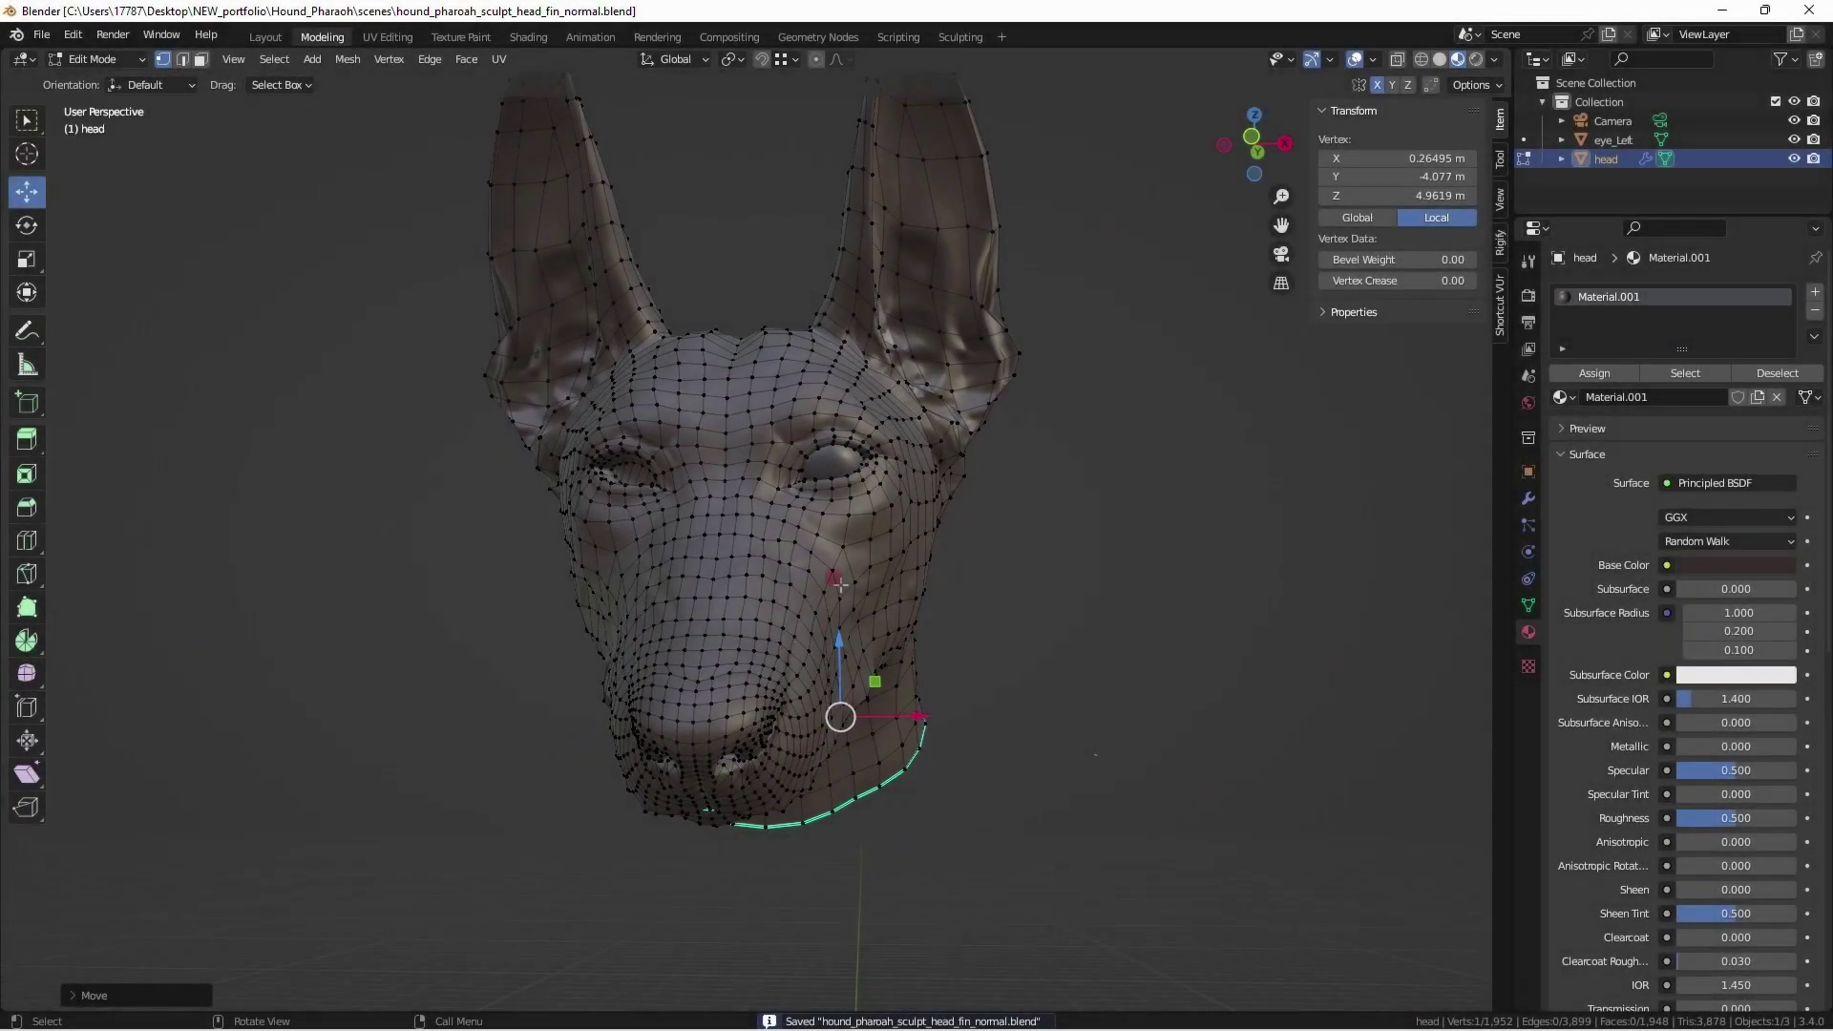
Step: Select a run of vertices along the marked edge line under the jaw and shift it
{"action": "middle_click_drag", "start_coordinate": [1131, 591], "coordinate": [947, 471]}
{"action": "left_click", "coordinate": [1105, 544]}
{"action": "scroll", "coordinate": [1056, 554], "scroll_direction": "down", "scroll_amount": 1}
{"action": "scroll", "coordinate": [939, 368], "scroll_direction": "up", "scroll_amount": 3}
{"action": "middle_click_drag", "start_coordinate": [938, 367], "coordinate": [478, 420]}
{"action": "left_click", "coordinate": [523, 599]}
{"action": "left_click", "coordinate": [852, 544]}
{"action": "middle_click_drag", "start_coordinate": [852, 544], "coordinate": [845, 525]}
{"action": "left_click", "coordinate": [832, 495], "text": "ctrl"}
{"action": "left_click_drag", "start_coordinate": [910, 482], "coordinate": [931, 515]}
Step: Pick vertices next to the marked edge beneath the jaw and nudge them into a more even flow
{"action": "scroll", "coordinate": [897, 487], "scroll_direction": "up", "scroll_amount": 2}
{"action": "left_click", "coordinate": [831, 506]}
{"action": "left_click", "coordinate": [888, 574], "text": "ctrl"}
{"action": "middle_click_drag", "start_coordinate": [930, 515], "coordinate": [912, 482]}
{"action": "left_click", "coordinate": [807, 392]}
{"action": "left_click_drag", "start_coordinate": [867, 356], "coordinate": [859, 321]}
{"action": "middle_click_drag", "start_coordinate": [946, 516], "coordinate": [935, 537]}
{"action": "left_click", "coordinate": [920, 557]}
{"action": "left_click", "coordinate": [803, 435]}
{"action": "left_click_drag", "start_coordinate": [829, 501], "coordinate": [822, 478]}
Step: Select a short strip of faces just inside the marked jaw edge and move it slightly
{"action": "left_click", "coordinate": [828, 483]}
{"action": "left_click", "coordinate": [809, 515], "text": "shift"}
{"action": "middle_click_drag", "start_coordinate": [827, 429], "coordinate": [801, 506]}
{"action": "left_click", "coordinate": [777, 574], "text": "shift"}
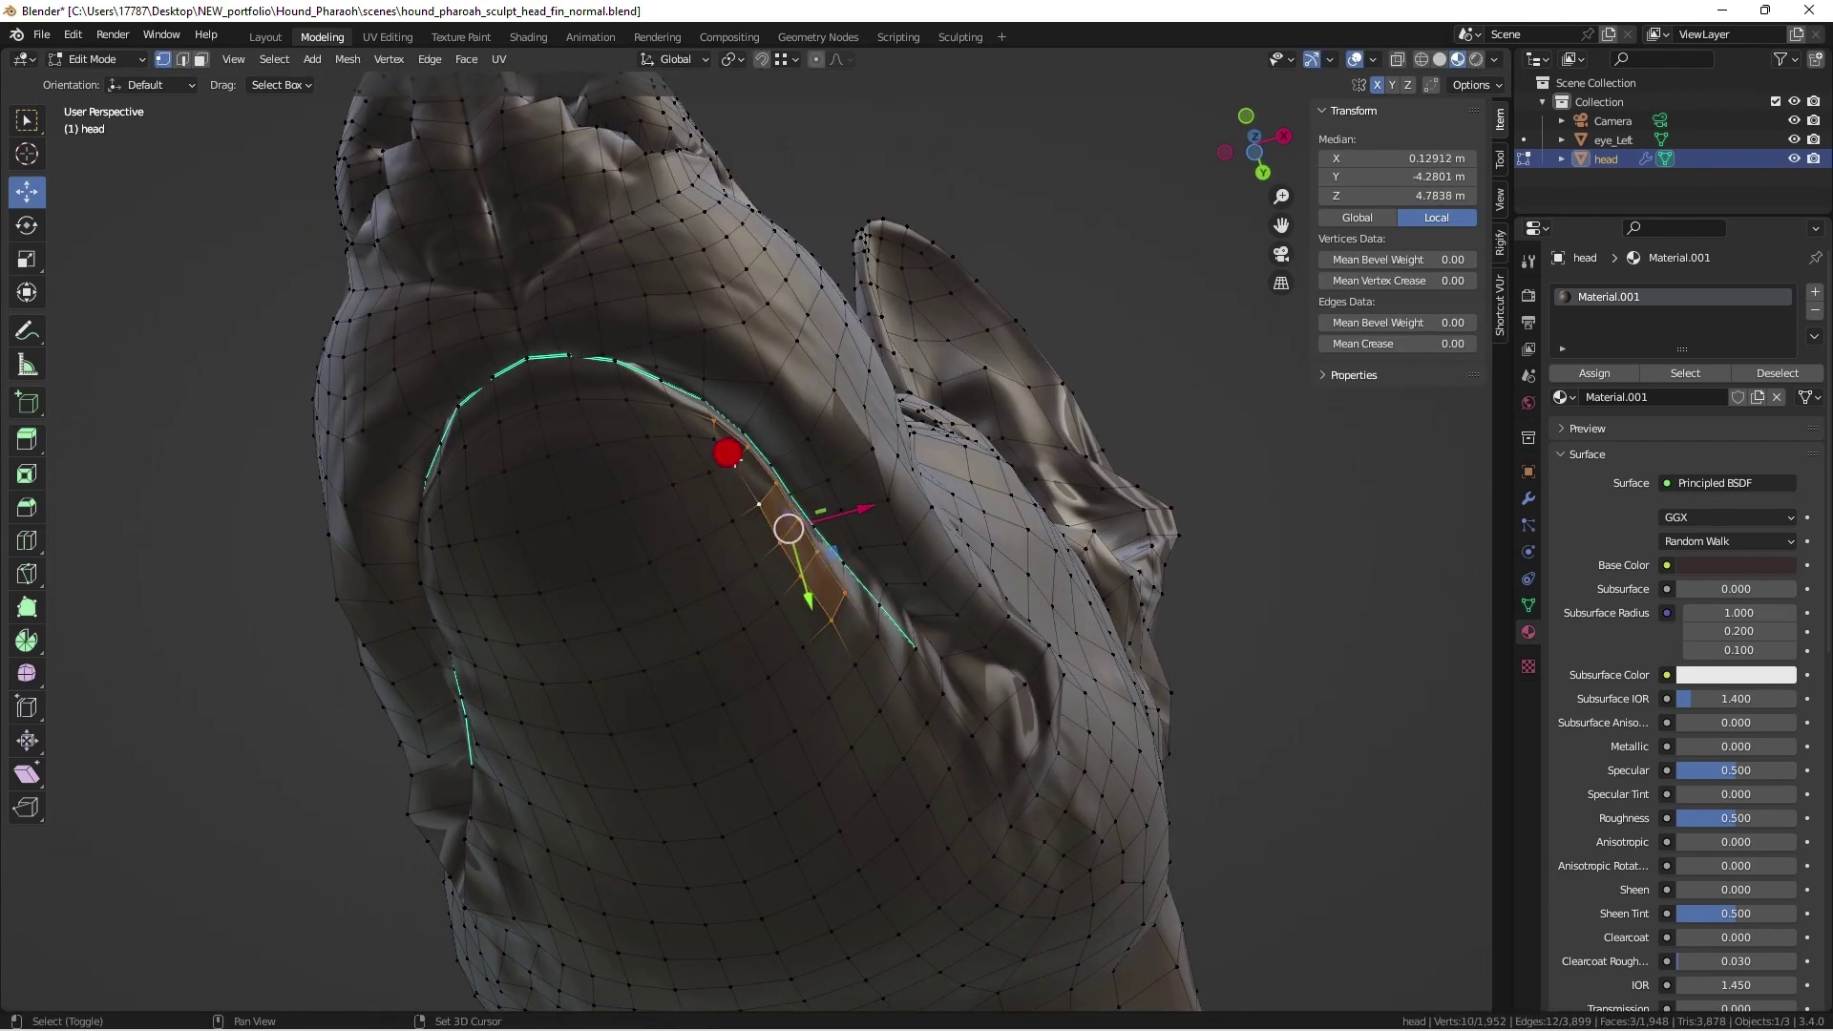
{"action": "left_click_drag", "start_coordinate": [844, 495], "coordinate": [825, 500]}
Step: Reposition single vertices farther along the marked edge on the underside of the jaw
{"action": "left_click", "coordinate": [683, 438]}
{"action": "middle_click_drag", "start_coordinate": [650, 435], "coordinate": [682, 563]}
{"action": "left_click", "coordinate": [750, 608]}
{"action": "left_click_drag", "start_coordinate": [784, 600], "coordinate": [772, 601]}
{"action": "middle_click_drag", "start_coordinate": [772, 601], "coordinate": [814, 607]}
{"action": "left_click", "coordinate": [883, 742]}
{"action": "middle_click_drag", "start_coordinate": [883, 731], "coordinate": [893, 654]}
{"action": "left_click_drag", "start_coordinate": [918, 651], "coordinate": [877, 668]}
Step: Move the vertex beside the front bend of the marked arch under the chin
{"action": "middle_click_drag", "start_coordinate": [773, 424], "coordinate": [706, 345]}
{"action": "left_click", "coordinate": [689, 336]}
{"action": "scroll", "coordinate": [690, 336], "scroll_direction": "up", "scroll_amount": 2}
{"action": "middle_click_drag", "start_coordinate": [672, 244], "coordinate": [784, 286], "text": "shift"}
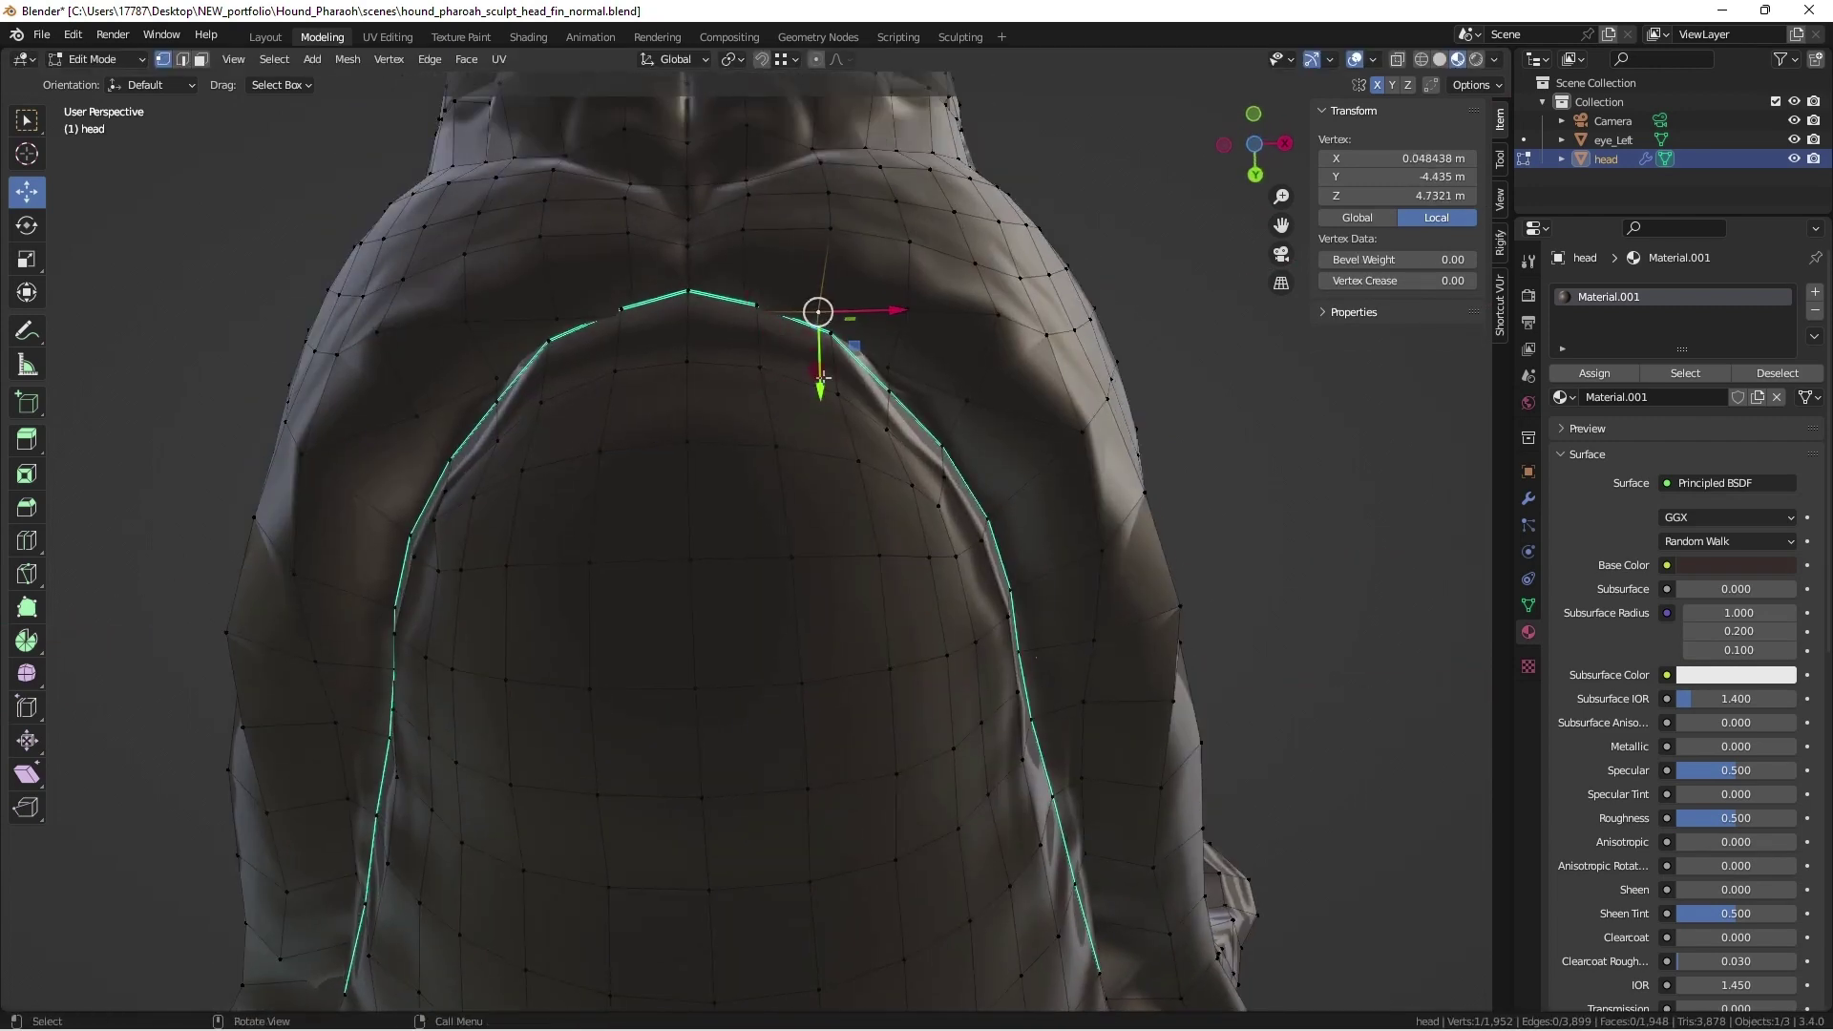
{"action": "mouse_move", "coordinate": [759, 379]}
{"action": "left_mouse_down"}
{"action": "mouse_move", "coordinate": [757, 405]}
{"action": "mouse_move", "coordinate": [745, 360]}
{"action": "left_mouse_up"}
Step: Adjust the vertices around the tip of the marked arch under the chin
{"action": "left_click", "coordinate": [747, 281]}
{"action": "middle_click_drag", "start_coordinate": [744, 360], "coordinate": [747, 310]}
{"action": "middle_click_drag", "start_coordinate": [748, 310], "coordinate": [821, 401], "text": "shift"}
{"action": "scroll", "coordinate": [812, 344], "scroll_direction": "up", "scroll_amount": 2}
{"action": "middle_click_drag", "start_coordinate": [801, 315], "coordinate": [798, 521], "text": "shift"}
{"action": "left_click", "coordinate": [781, 451]}
{"action": "left_click_drag", "start_coordinate": [785, 524], "coordinate": [786, 567]}
Step: Even out the spacing of several more vertices around the chin, moving them one at a time
{"action": "middle_click_drag", "start_coordinate": [749, 441], "coordinate": [572, 573]}
{"action": "scroll", "coordinate": [747, 397], "scroll_direction": "up", "scroll_amount": 3}
{"action": "left_click_drag", "start_coordinate": [546, 647], "coordinate": [532, 699]}
{"action": "scroll", "coordinate": [531, 700], "scroll_direction": "down", "scroll_amount": 5}
{"action": "middle_click_drag", "start_coordinate": [697, 515], "coordinate": [735, 401]}
{"action": "scroll", "coordinate": [745, 401], "scroll_direction": "up", "scroll_amount": 1}
{"action": "left_click", "coordinate": [786, 388]}
{"action": "left_click_drag", "start_coordinate": [842, 490], "coordinate": [836, 506]}
{"action": "left_click", "coordinate": [793, 371]}
{"action": "left_click_drag", "start_coordinate": [766, 431], "coordinate": [760, 445]}
Step: Shift one more vertex sideways near the marked edge under the chin
{"action": "scroll", "coordinate": [761, 445], "scroll_direction": "down", "scroll_amount": 2}
{"action": "middle_click_drag", "start_coordinate": [761, 445], "coordinate": [769, 382]}
{"action": "left_click", "coordinate": [810, 298]}
{"action": "left_click_drag", "start_coordinate": [783, 351], "coordinate": [698, 342]}
Step: Check a row of neighbouring vertices under the chin and move the single vertex beside it
{"action": "left_click", "coordinate": [848, 370]}
{"action": "left_click", "coordinate": [768, 285]}
{"action": "left_click", "coordinate": [753, 286], "text": "shift"}
{"action": "left_click", "coordinate": [720, 255], "text": "shift"}
{"action": "left_click", "coordinate": [702, 258], "text": "shift"}
{"action": "middle_click_drag", "start_coordinate": [813, 324], "coordinate": [811, 313]}
{"action": "left_click", "coordinate": [849, 355]}
{"action": "left_click_drag", "start_coordinate": [818, 414], "coordinate": [812, 430]}
Step: Collapse the Shortcut VUr panel and frame the selected part of the muzzle
{"action": "middle_click_drag", "start_coordinate": [812, 430], "coordinate": [954, 535]}
{"action": "middle_click_drag", "start_coordinate": [1050, 430], "coordinate": [993, 458]}
{"action": "left_click", "coordinate": [1503, 294]}
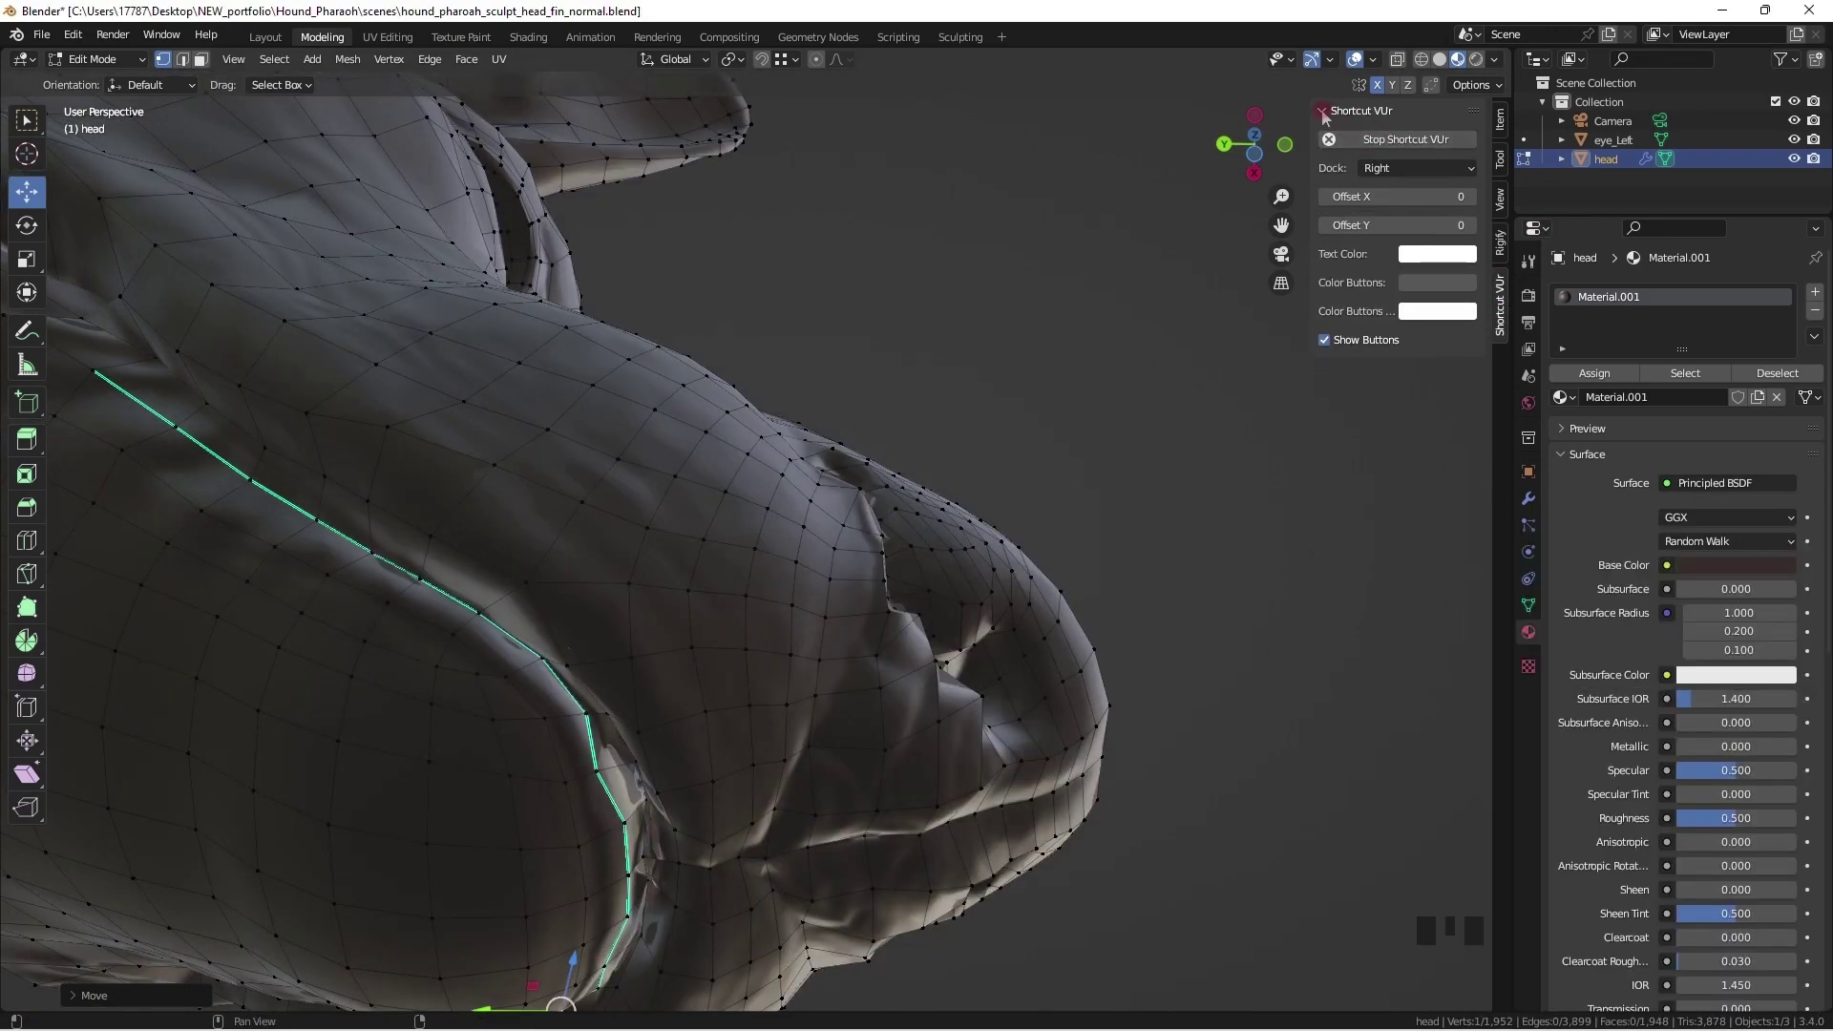
{"action": "left_click", "coordinate": [1334, 113]}
{"action": "middle_click_drag", "start_coordinate": [1098, 334], "coordinate": [931, 587]}
{"action": "key", "text": "KP_Decimal"}
{"action": "middle_click_drag", "start_coordinate": [769, 808], "coordinate": [768, 840], "text": "ctrl"}
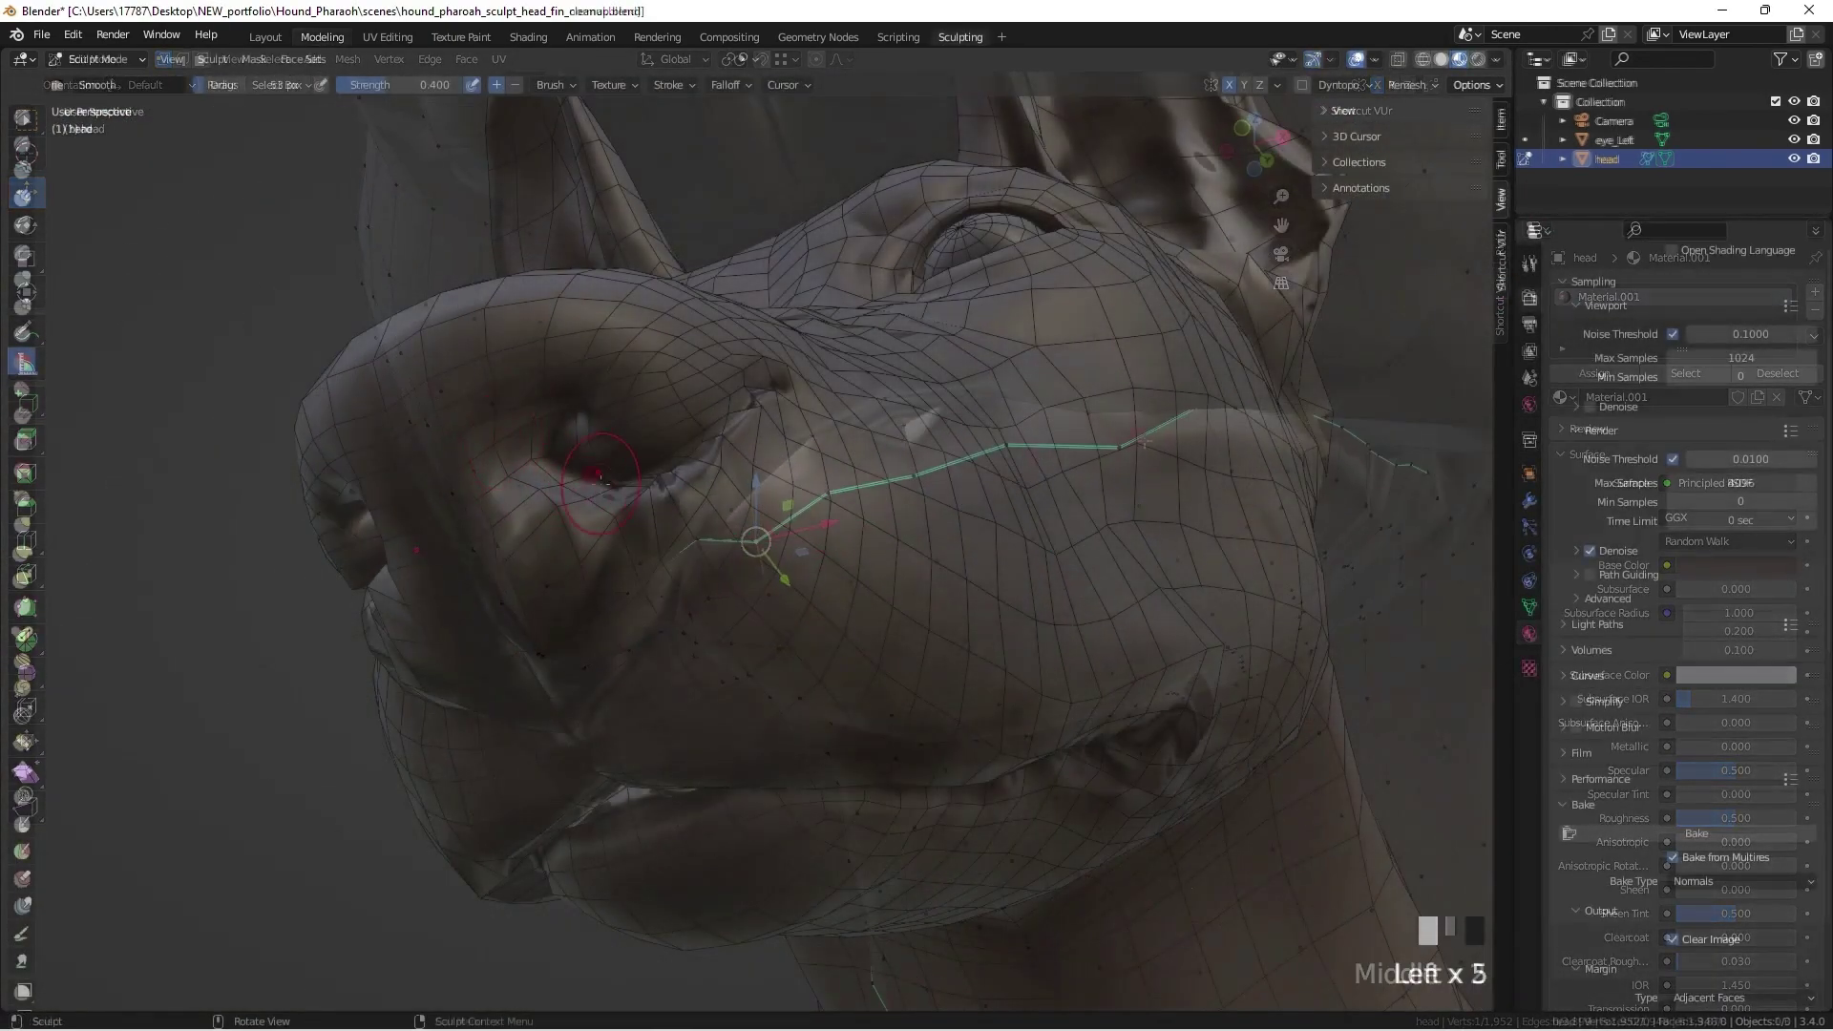
Step: Smooth the pinched mesh around the nostril and the crease beside it with the Smooth brush at strength 0.400
{"action": "mouse_move", "coordinate": [821, 439]}
{"action": "middle_mouse_down"}
{"action": "mouse_move", "coordinate": [838, 413]}
{"action": "mouse_move", "coordinate": [754, 396]}
{"action": "mouse_move", "coordinate": [725, 448]}
{"action": "mouse_move", "coordinate": [658, 377]}
{"action": "mouse_move", "coordinate": [747, 544]}
{"action": "middle_mouse_up"}
{"action": "left_click", "coordinate": [687, 442]}
{"action": "left_click", "coordinate": [649, 373]}
{"action": "left_click", "coordinate": [647, 372]}
{"action": "left_click", "coordinate": [687, 589]}
{"action": "mouse_move", "coordinate": [680, 463]}
{"action": "middle_mouse_down"}
{"action": "mouse_move", "coordinate": [687, 582]}
{"action": "mouse_move", "coordinate": [697, 542]}
{"action": "mouse_move", "coordinate": [572, 391]}
{"action": "mouse_move", "coordinate": [683, 470]}
{"action": "mouse_move", "coordinate": [684, 553]}
{"action": "mouse_move", "coordinate": [620, 420]}
{"action": "middle_mouse_up"}
{"action": "left_click", "coordinate": [601, 458]}
{"action": "left_click", "coordinate": [593, 454]}
{"action": "left_click", "coordinate": [580, 382]}
{"action": "left_click", "coordinate": [684, 471]}
{"action": "left_click", "coordinate": [229, 616]}
{"action": "left_click", "coordinate": [221, 610]}
{"action": "mouse_move", "coordinate": [499, 549]}
{"action": "middle_mouse_down", "text": "shift"}
{"action": "mouse_move", "coordinate": [489, 525]}
{"action": "mouse_move", "coordinate": [471, 683]}
{"action": "middle_mouse_up", "text": "shift"}
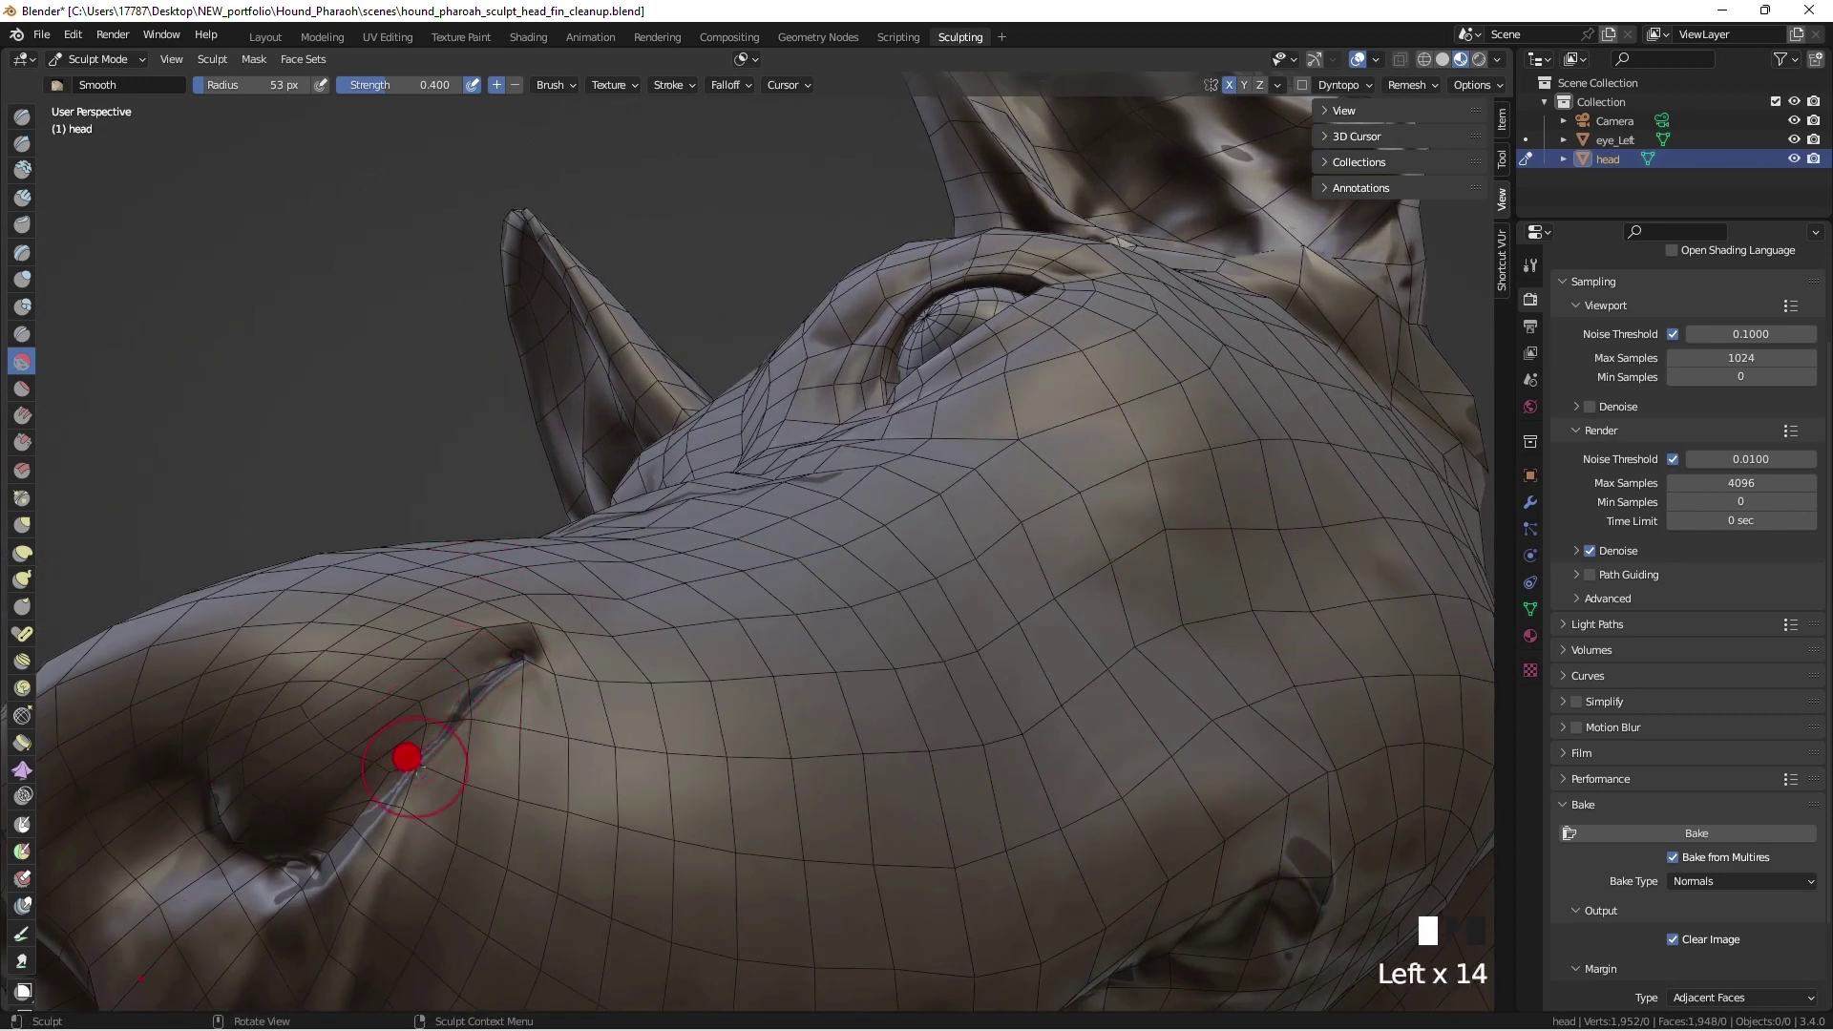
{"action": "mouse_move", "coordinate": [517, 622]}
{"action": "middle_mouse_down", "text": "ctrl"}
{"action": "mouse_move", "coordinate": [477, 687]}
{"action": "mouse_move", "coordinate": [601, 377]}
{"action": "mouse_move", "coordinate": [848, 462]}
{"action": "mouse_move", "coordinate": [800, 477]}
{"action": "mouse_move", "coordinate": [748, 578]}
{"action": "middle_mouse_up", "text": "ctrl"}
{"action": "middle_click_drag", "start_coordinate": [737, 367], "coordinate": [663, 470], "text": "shift"}
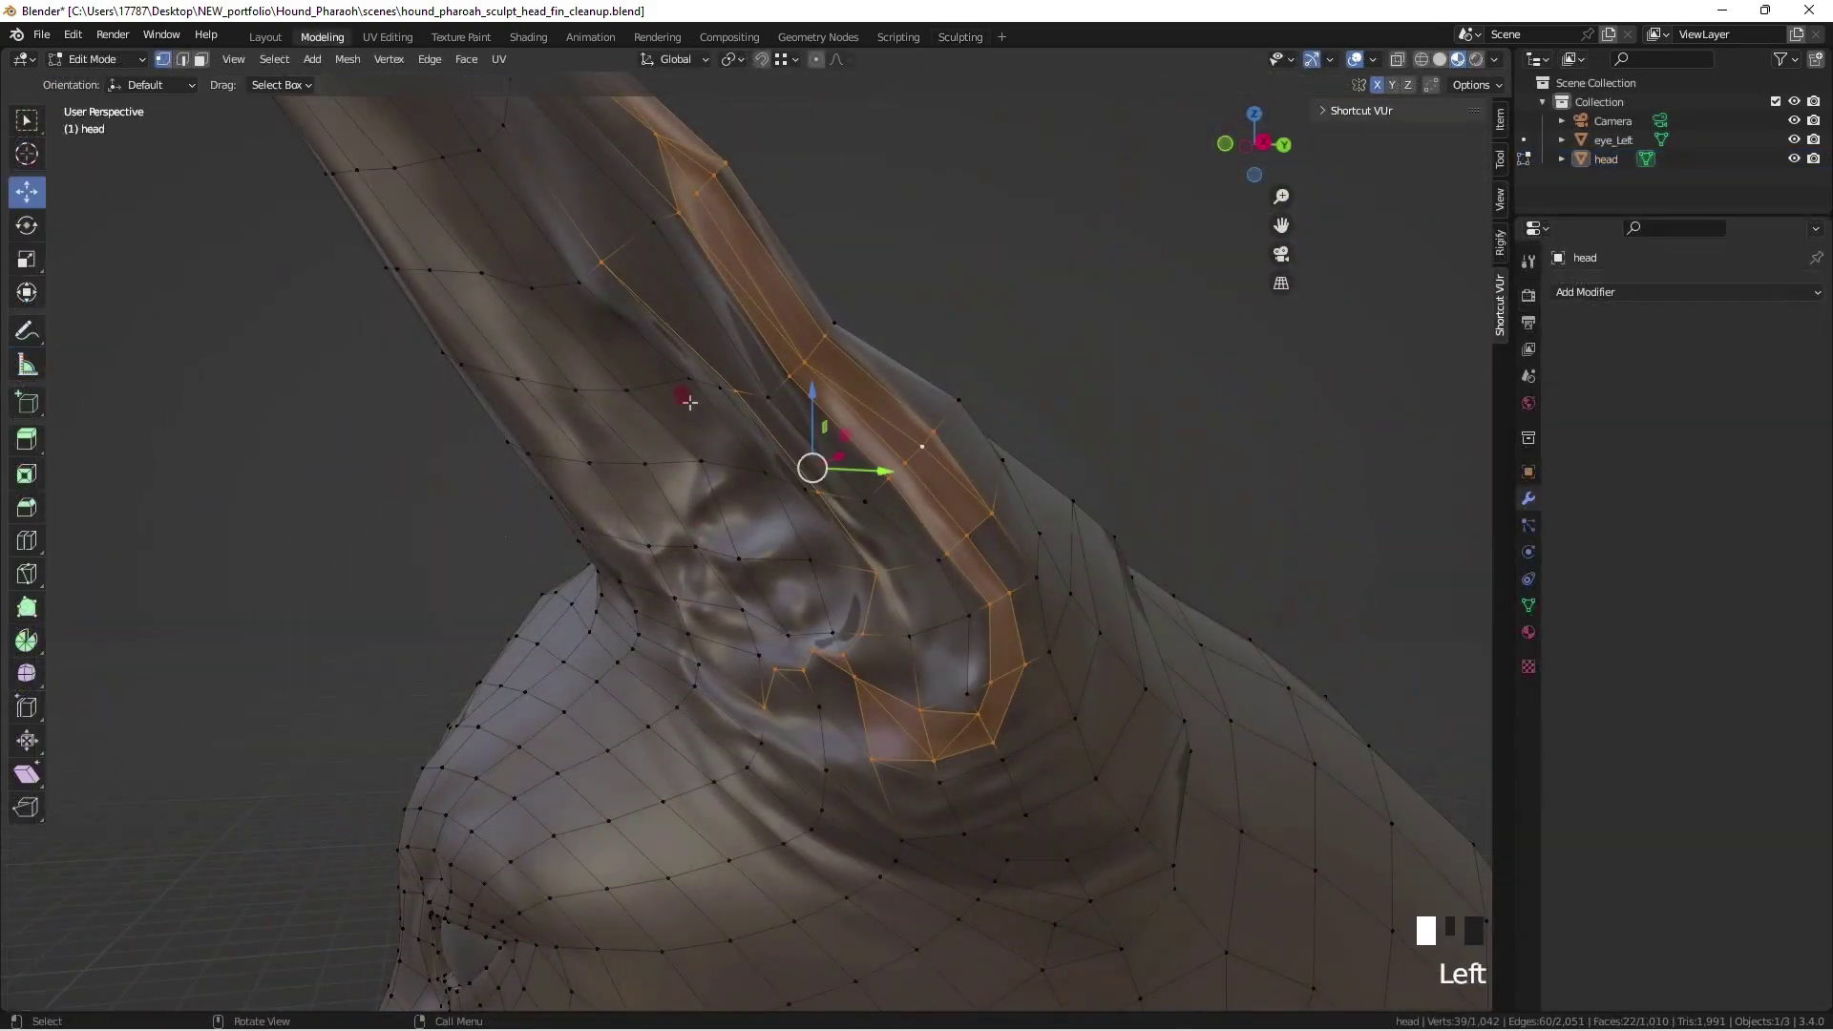
Step: Move individual vertices in the folds at the inside base of the ear
{"action": "left_click", "coordinate": [697, 408]}
{"action": "left_click_drag", "start_coordinate": [768, 463], "coordinate": [681, 468]}
{"action": "left_click", "coordinate": [655, 470]}
{"action": "middle_click_drag", "start_coordinate": [652, 343], "coordinate": [666, 354]}
{"action": "left_click", "coordinate": [599, 366]}
{"action": "left_click_drag", "start_coordinate": [682, 363], "coordinate": [702, 367]}
{"action": "middle_click_drag", "start_coordinate": [701, 367], "coordinate": [725, 400]}
Step: Move a pair of adjacent vertices at the ear base together and adjust another vertex nearby
{"action": "left_click", "coordinate": [712, 397]}
{"action": "left_click", "coordinate": [745, 425], "text": "shift"}
{"action": "left_click_drag", "start_coordinate": [749, 346], "coordinate": [740, 336]}
{"action": "middle_click_drag", "start_coordinate": [896, 434], "coordinate": [849, 453]}
{"action": "left_click", "coordinate": [807, 455]}
{"action": "left_click_drag", "start_coordinate": [859, 449], "coordinate": [840, 449]}
Step: Cut a new edge through the faces at the base of the ear with the Knife tool
{"action": "middle_click_drag", "start_coordinate": [781, 432], "coordinate": [945, 544]}
{"action": "left_click", "coordinate": [954, 548]}
{"action": "middle_click_drag", "start_coordinate": [958, 540], "coordinate": [945, 430]}
{"action": "left_click", "coordinate": [27, 573]}
{"action": "left_click_drag", "start_coordinate": [909, 582], "coordinate": [917, 517]}
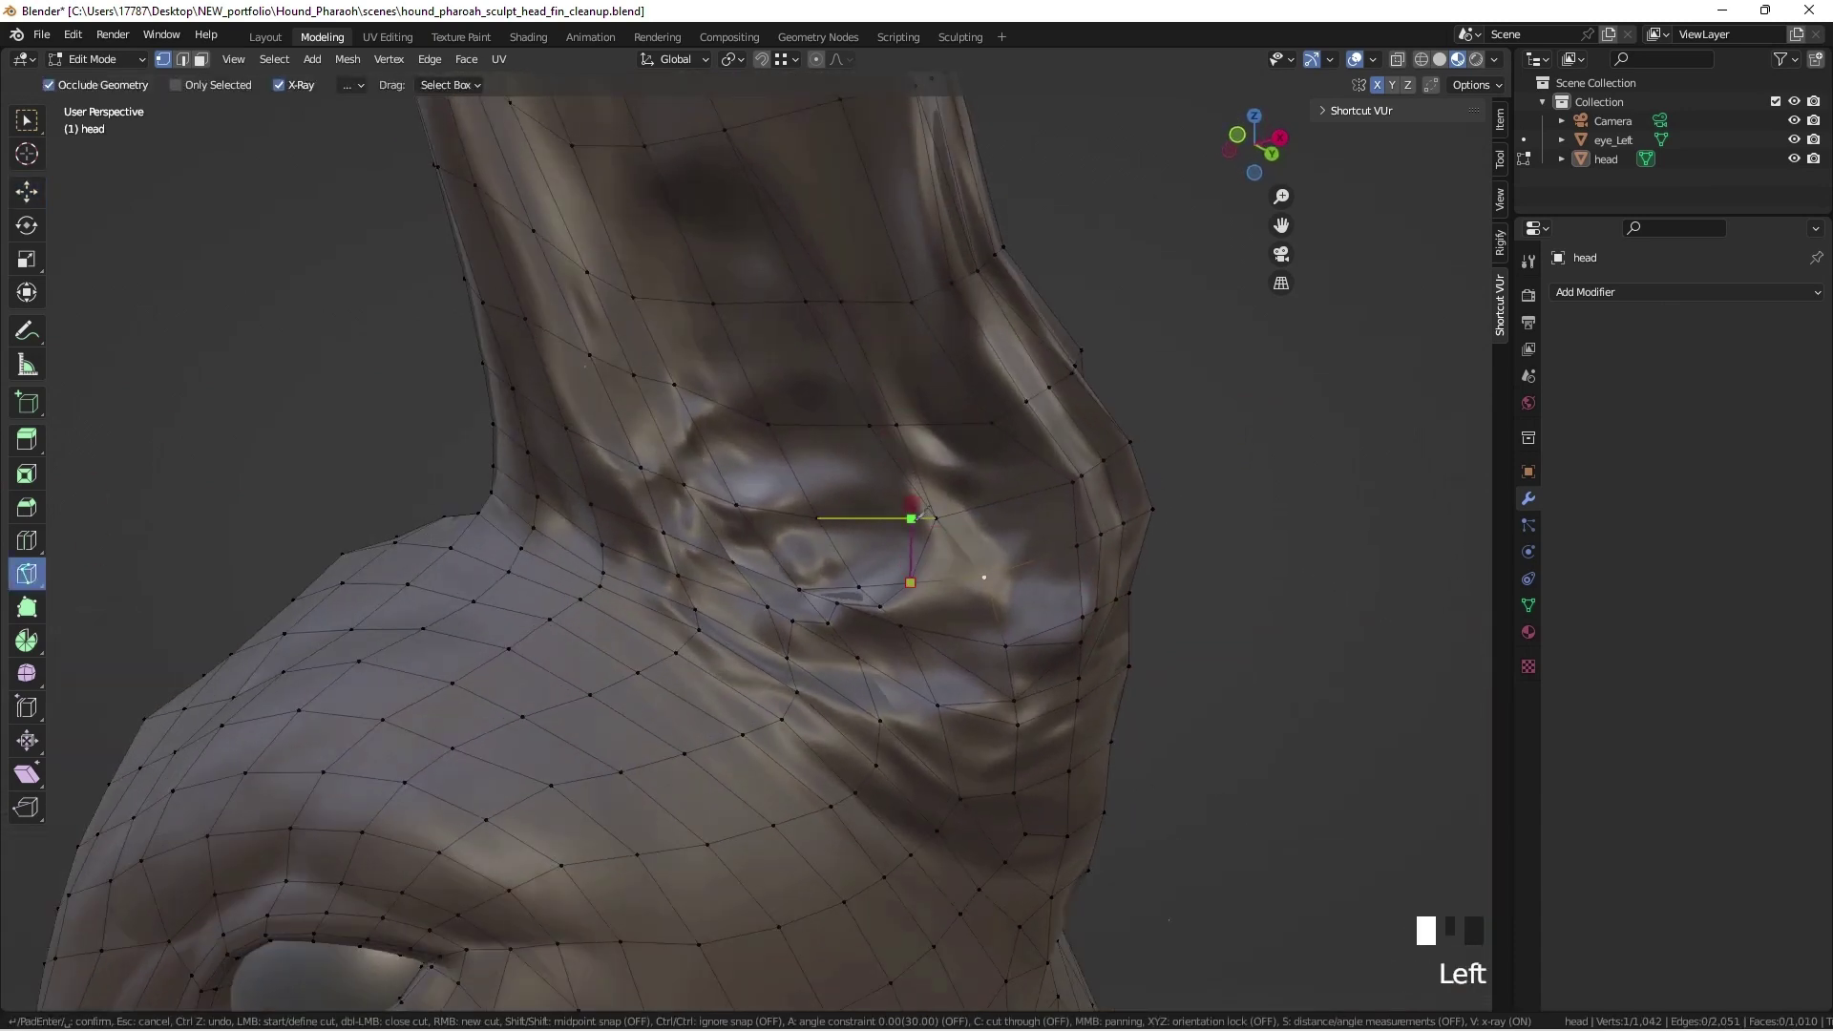
{"action": "middle_click_drag", "start_coordinate": [915, 514], "coordinate": [893, 563]}
{"action": "left_click", "coordinate": [897, 546]}
{"action": "key", "text": "Return"}
Step: Select a vertex at the knife cut and reposition it with the Move tool
{"action": "left_click", "coordinate": [26, 121]}
{"action": "left_click", "coordinate": [895, 546]}
{"action": "left_click", "coordinate": [27, 191]}
{"action": "middle_click_drag", "start_coordinate": [978, 410], "coordinate": [1031, 482]}
{"action": "left_click_drag", "start_coordinate": [900, 371], "coordinate": [880, 333]}
Step: Adjust the remaining vertex position around the ear base from another side
{"action": "middle_click_drag", "start_coordinate": [993, 306], "coordinate": [769, 291]}
{"action": "left_click_drag", "start_coordinate": [1185, 520], "coordinate": [1153, 516]}
{"action": "mouse_move", "coordinate": [630, 362]}
{"action": "middle_mouse_down"}
{"action": "mouse_move", "coordinate": [827, 353]}
{"action": "mouse_move", "coordinate": [769, 449]}
{"action": "mouse_move", "coordinate": [1080, 295]}
{"action": "middle_mouse_up"}
{"action": "left_click", "coordinate": [933, 483]}
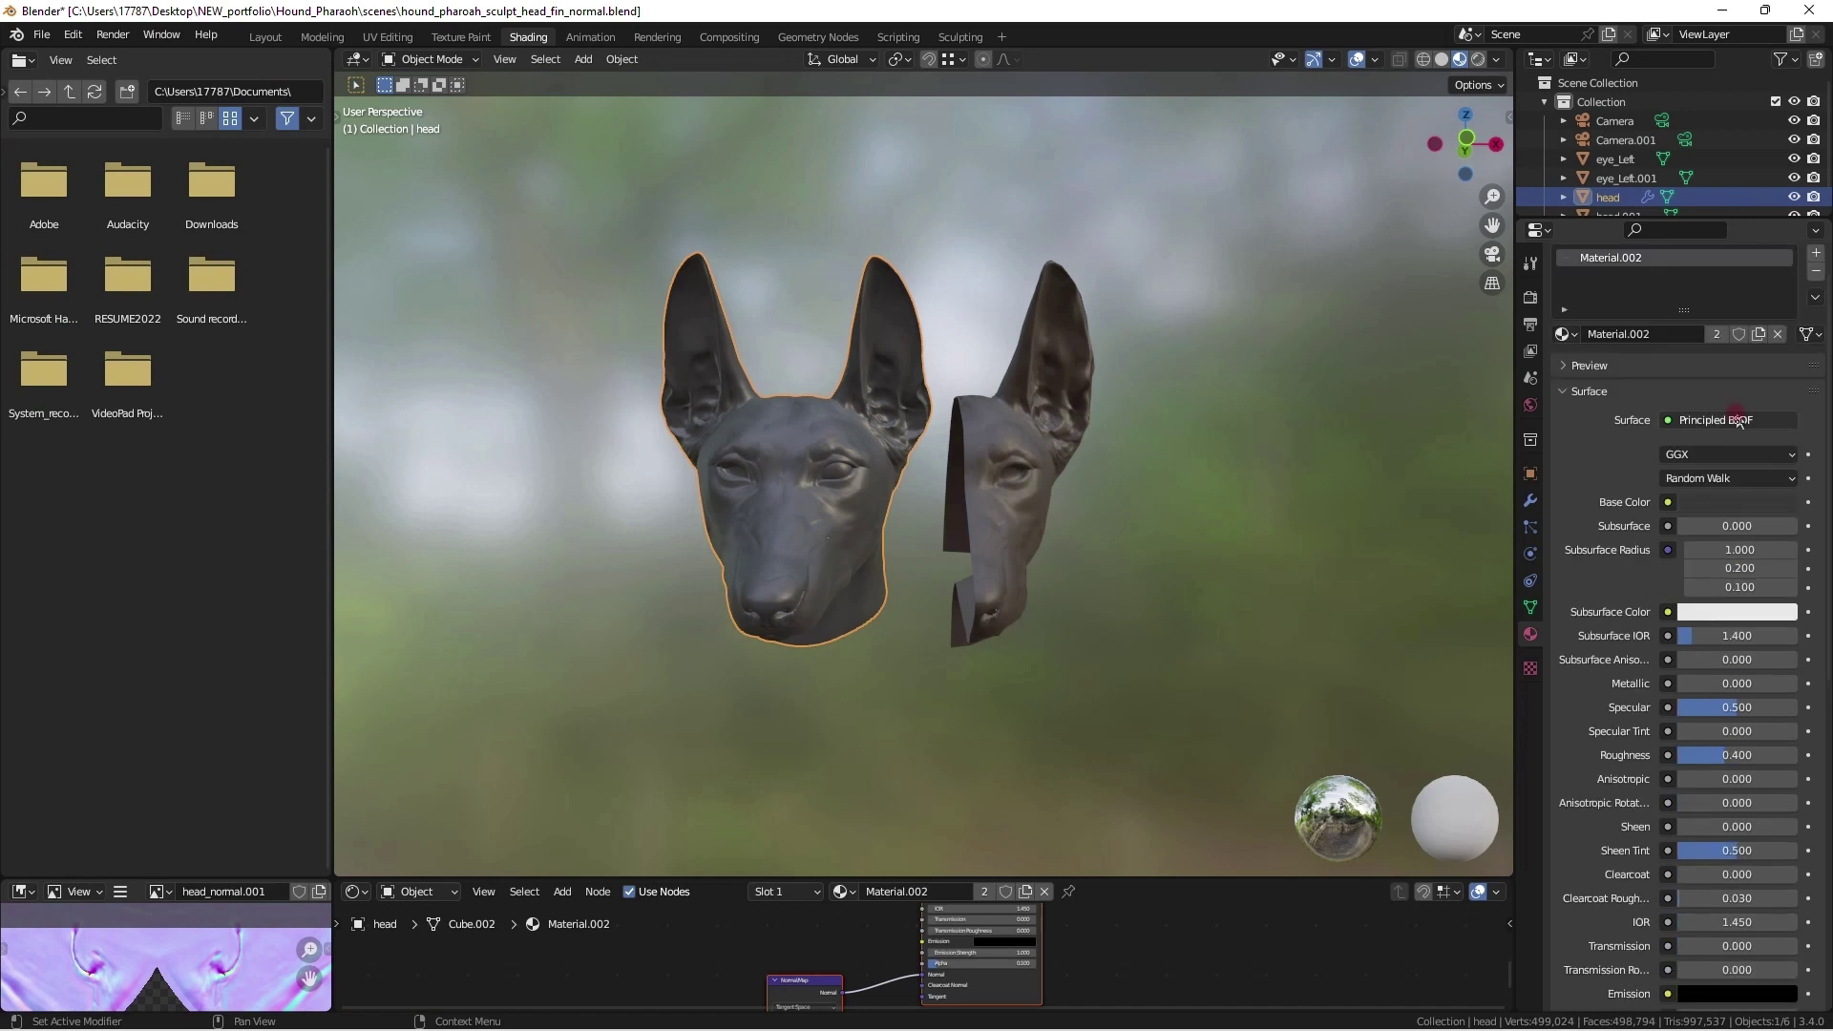
Step: Change Material.002's Subsurface Color to a muted red
{"action": "scroll", "coordinate": [1679, 368], "scroll_direction": "up", "scroll_amount": 2}
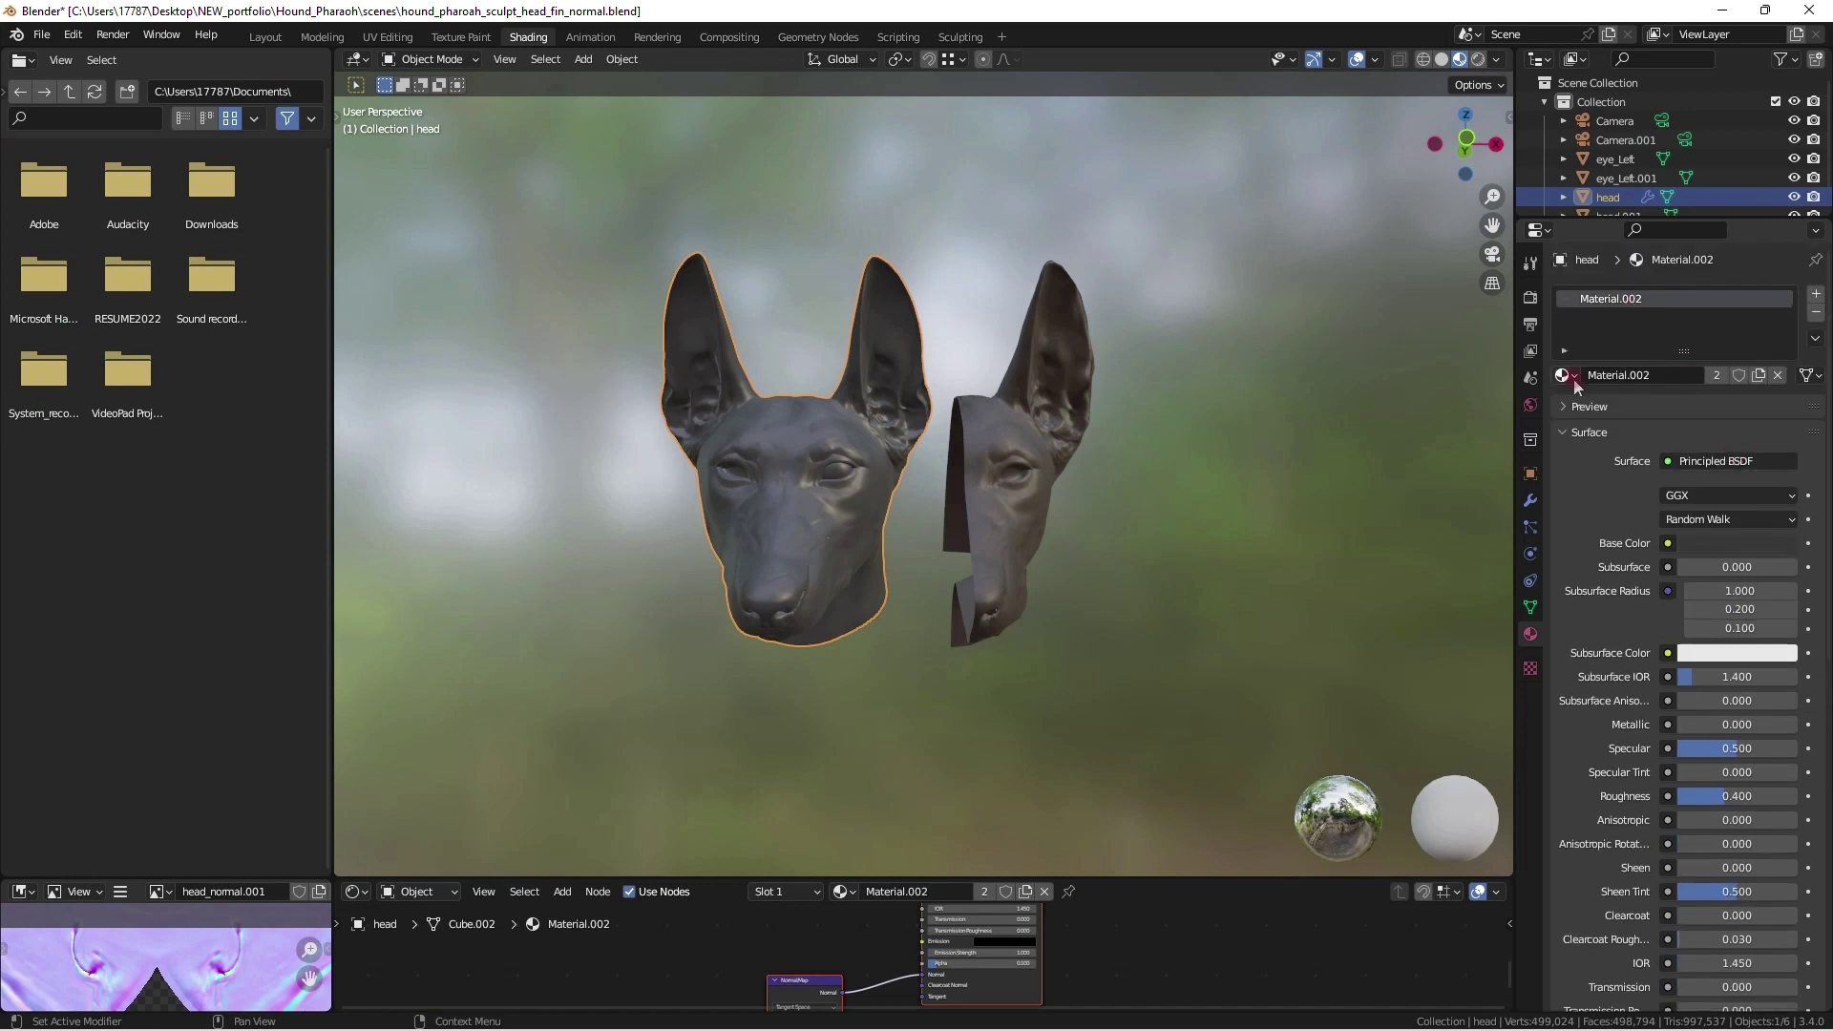
{"action": "left_click", "coordinate": [1739, 651]}
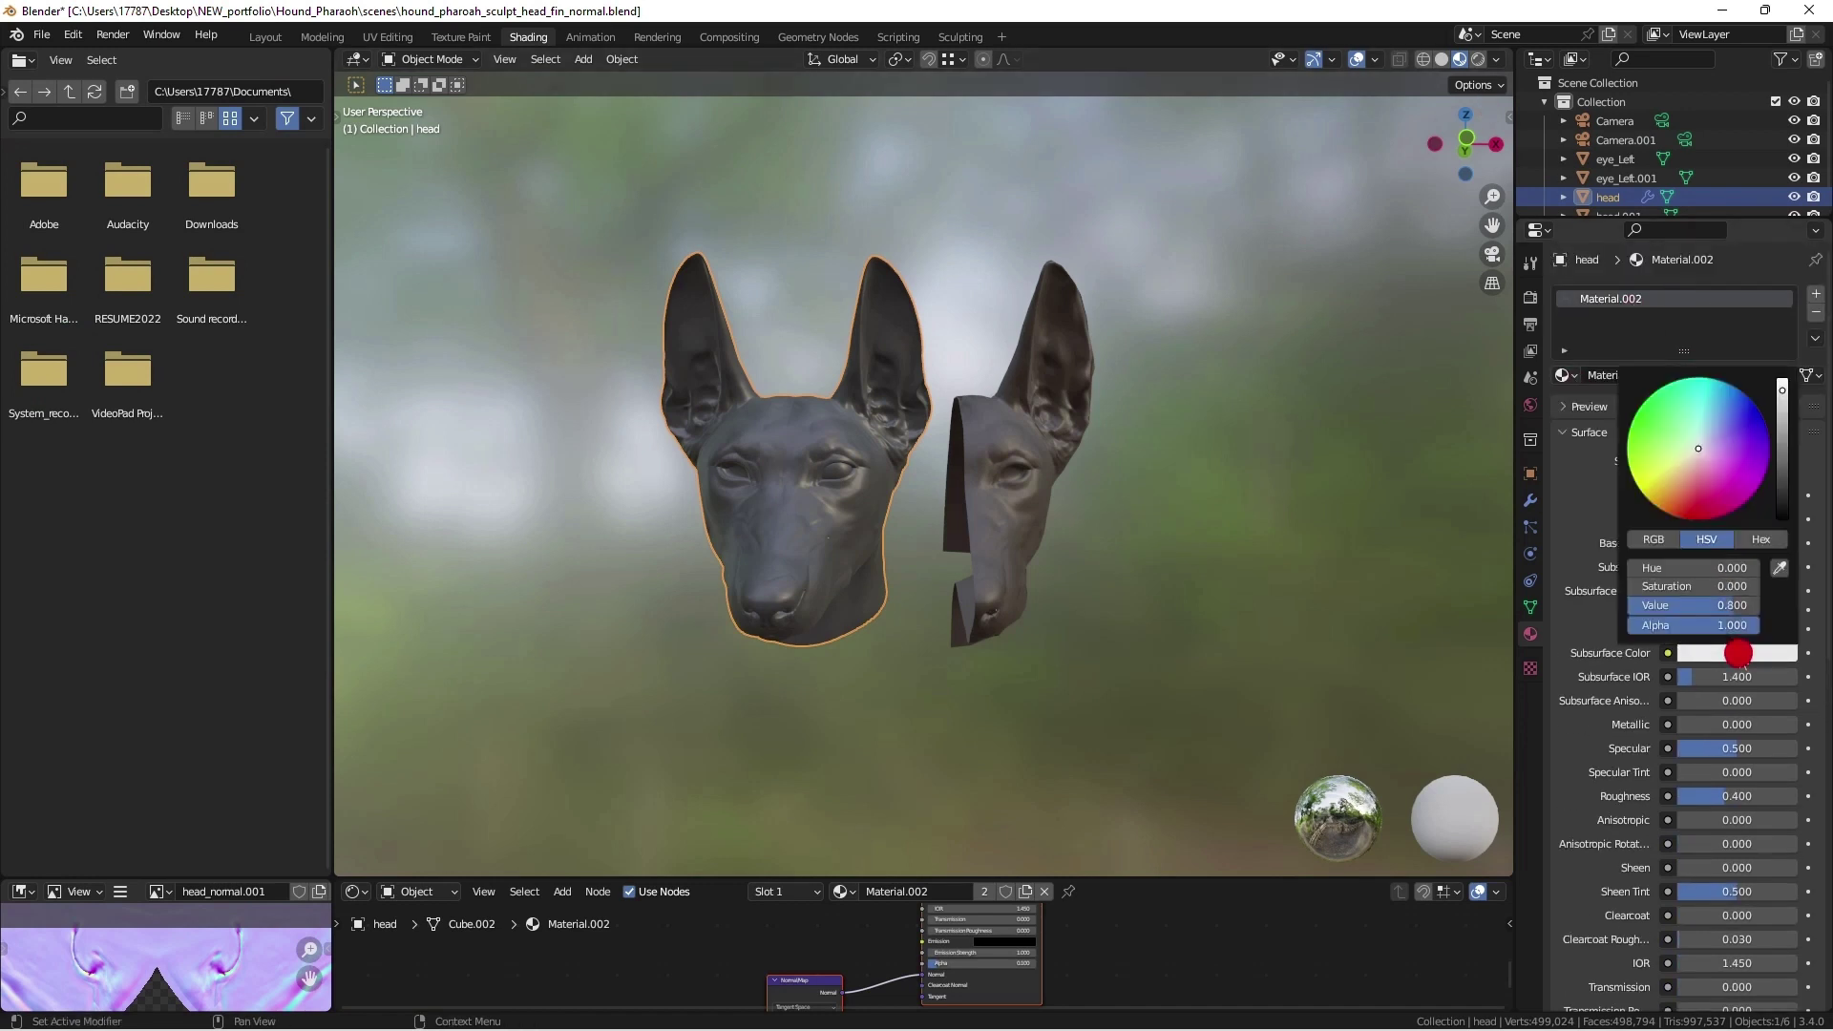
{"action": "left_click", "coordinate": [1788, 460]}
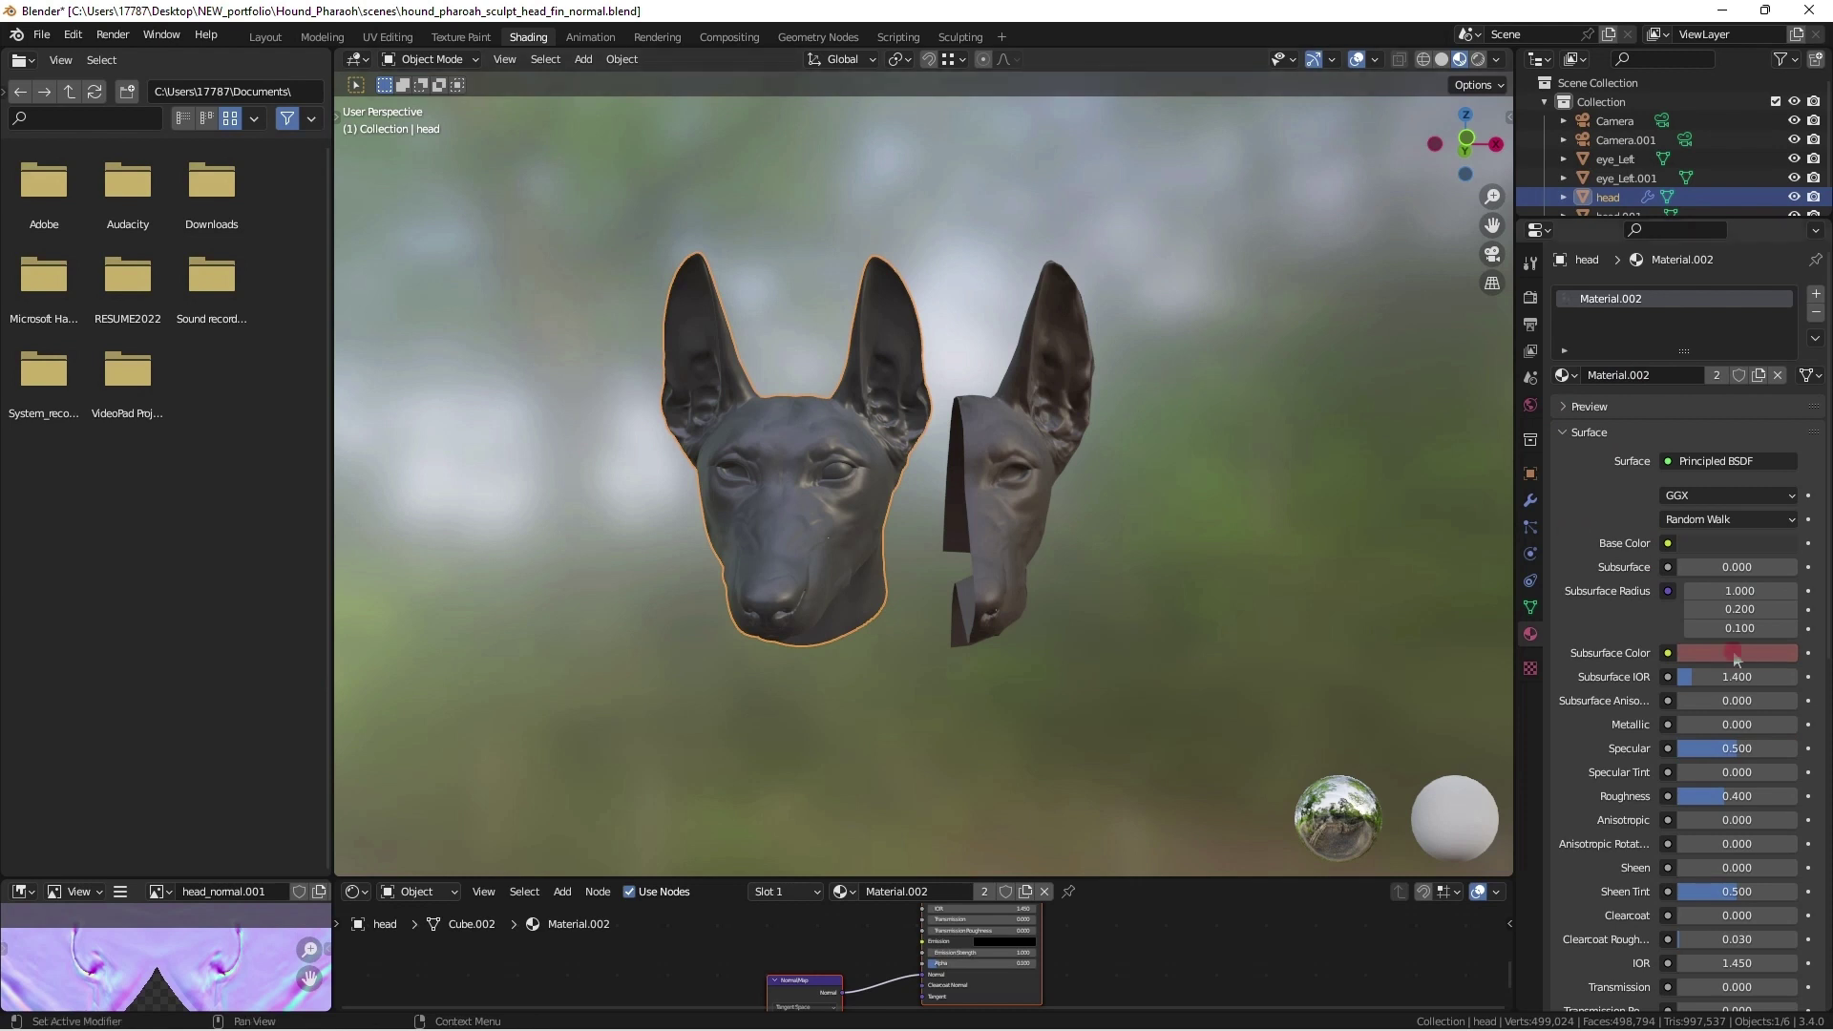
Step: Remove the Material.002 slot from the head and assign Material.001 in its place
{"action": "left_click", "coordinate": [1817, 312]}
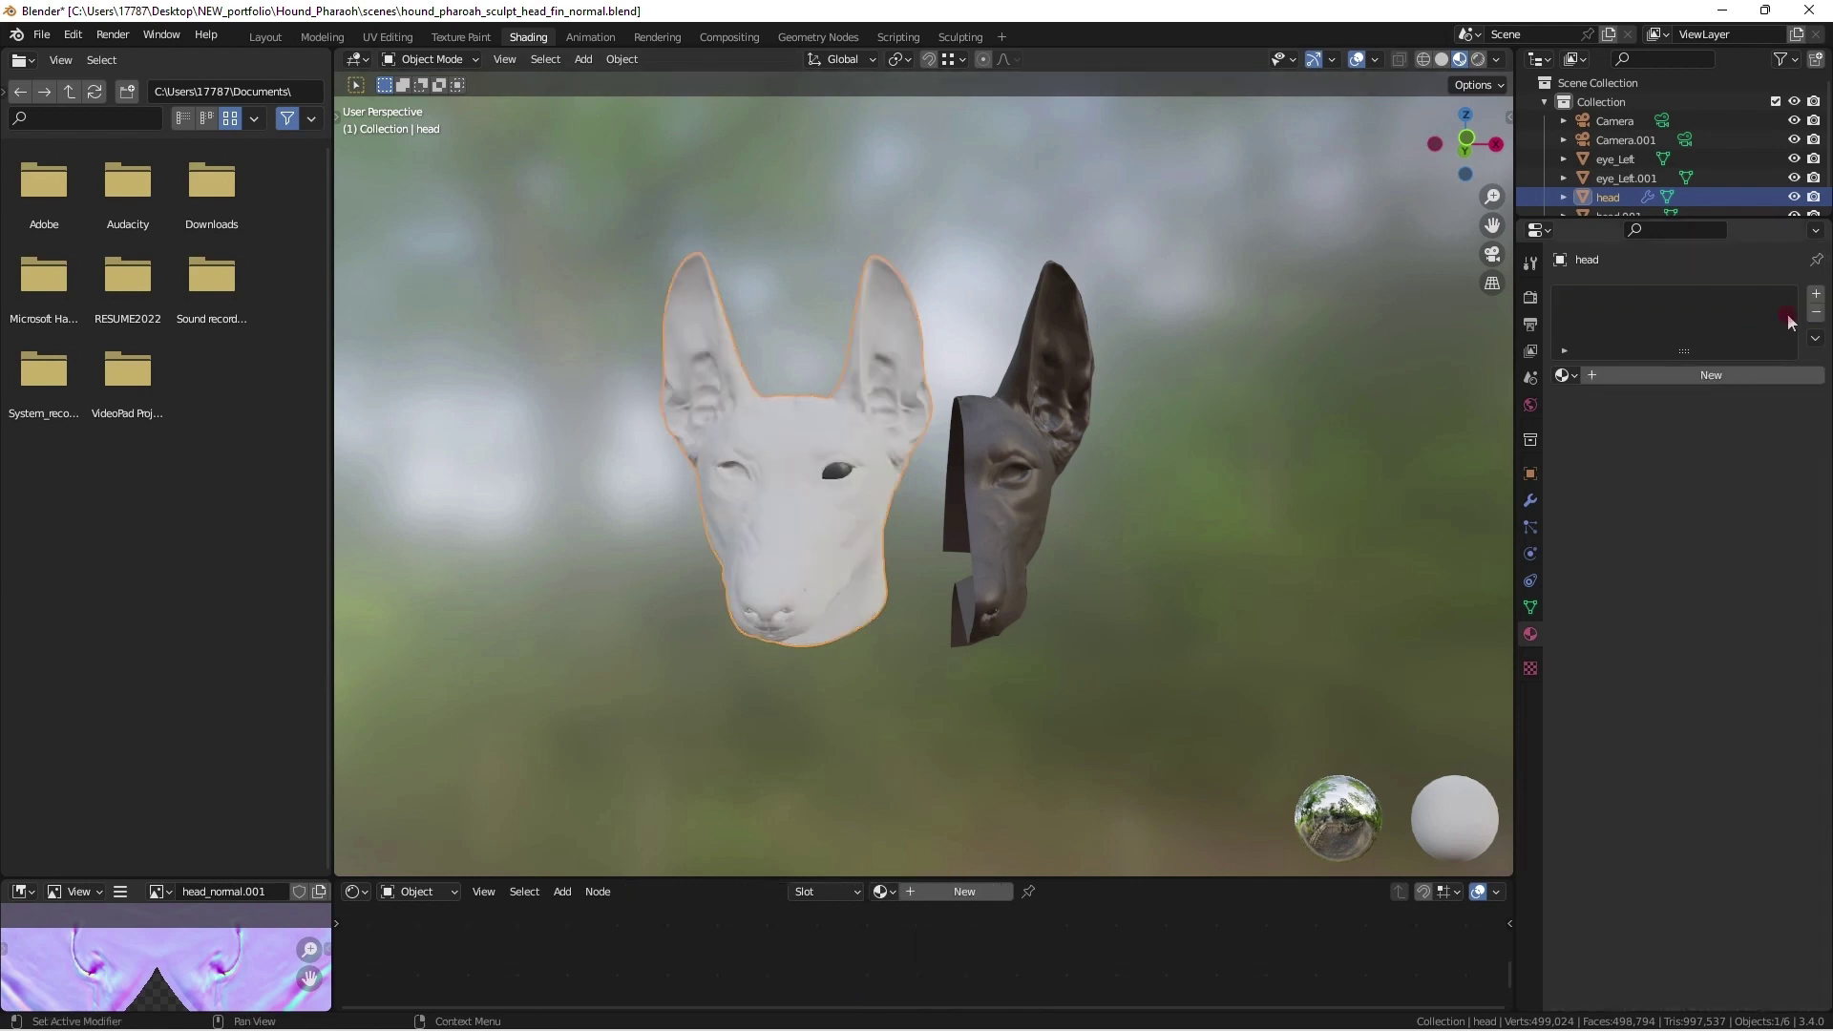
{"action": "left_click", "coordinate": [1563, 375]}
{"action": "left_click", "coordinate": [1589, 397]}
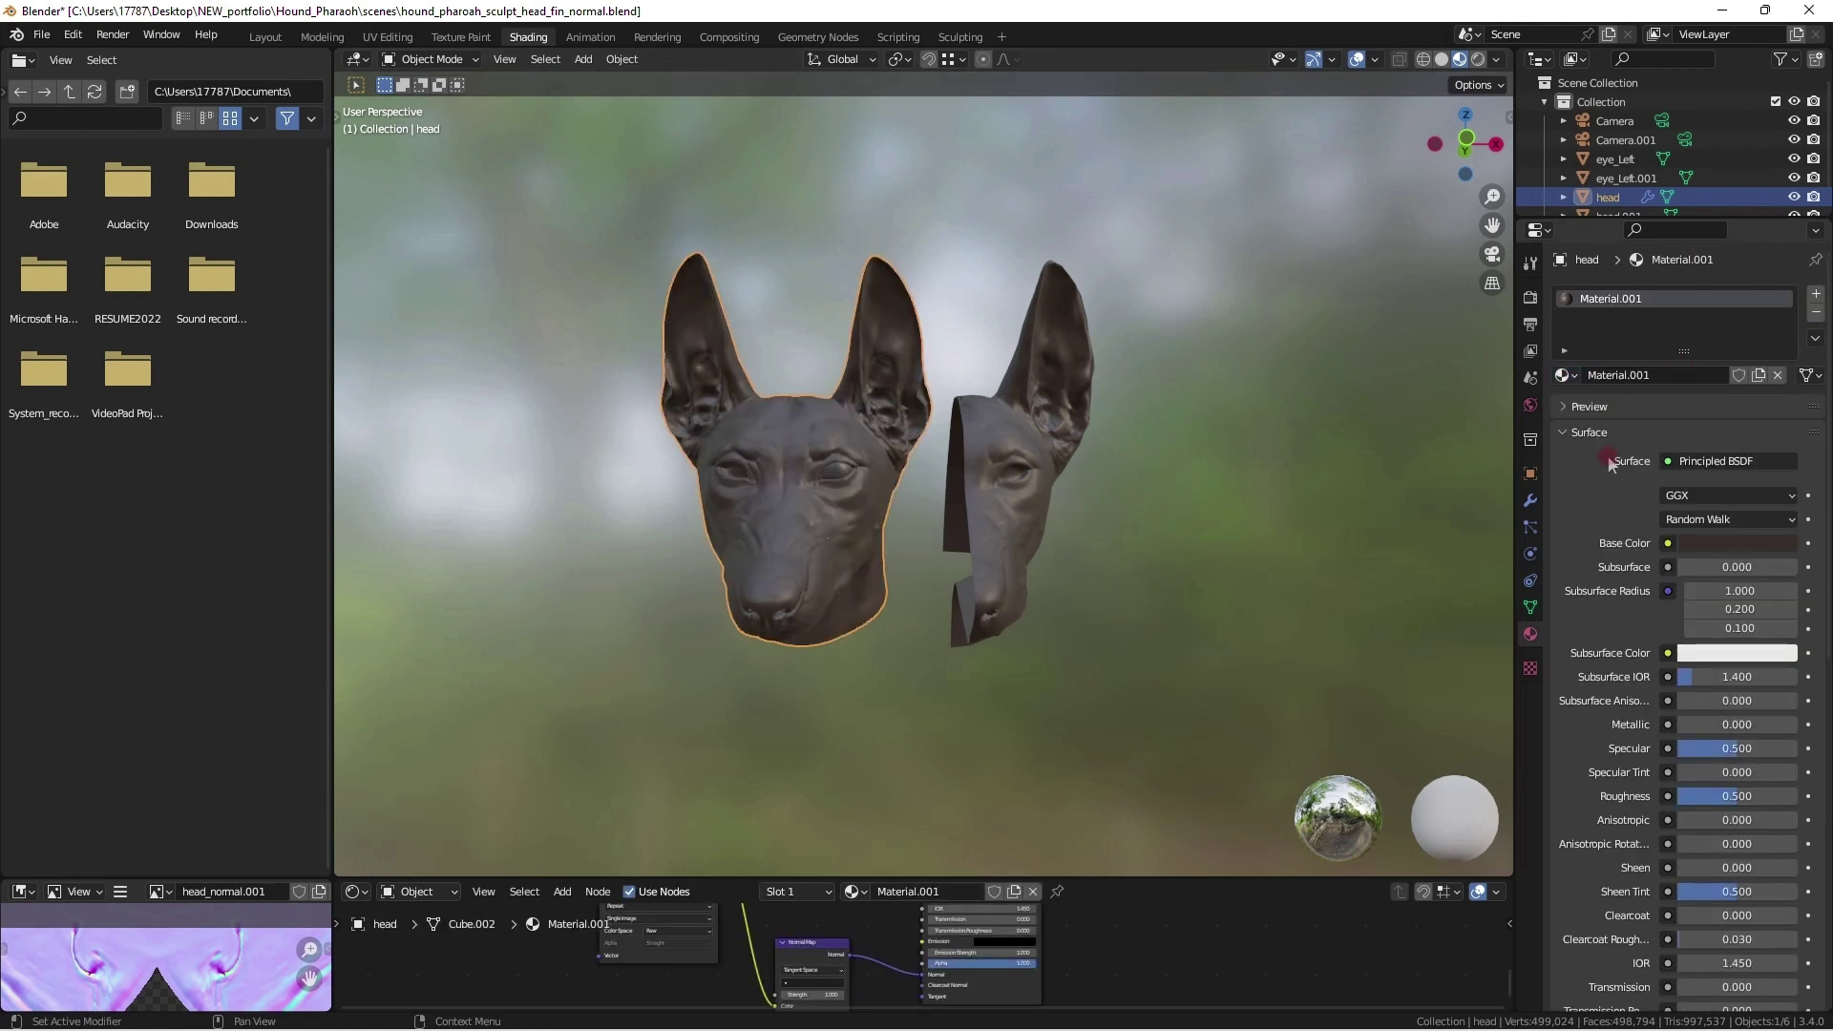
{"action": "left_click", "coordinate": [1342, 462]}
{"action": "middle_click_drag", "start_coordinate": [1144, 488], "coordinate": [1066, 518]}
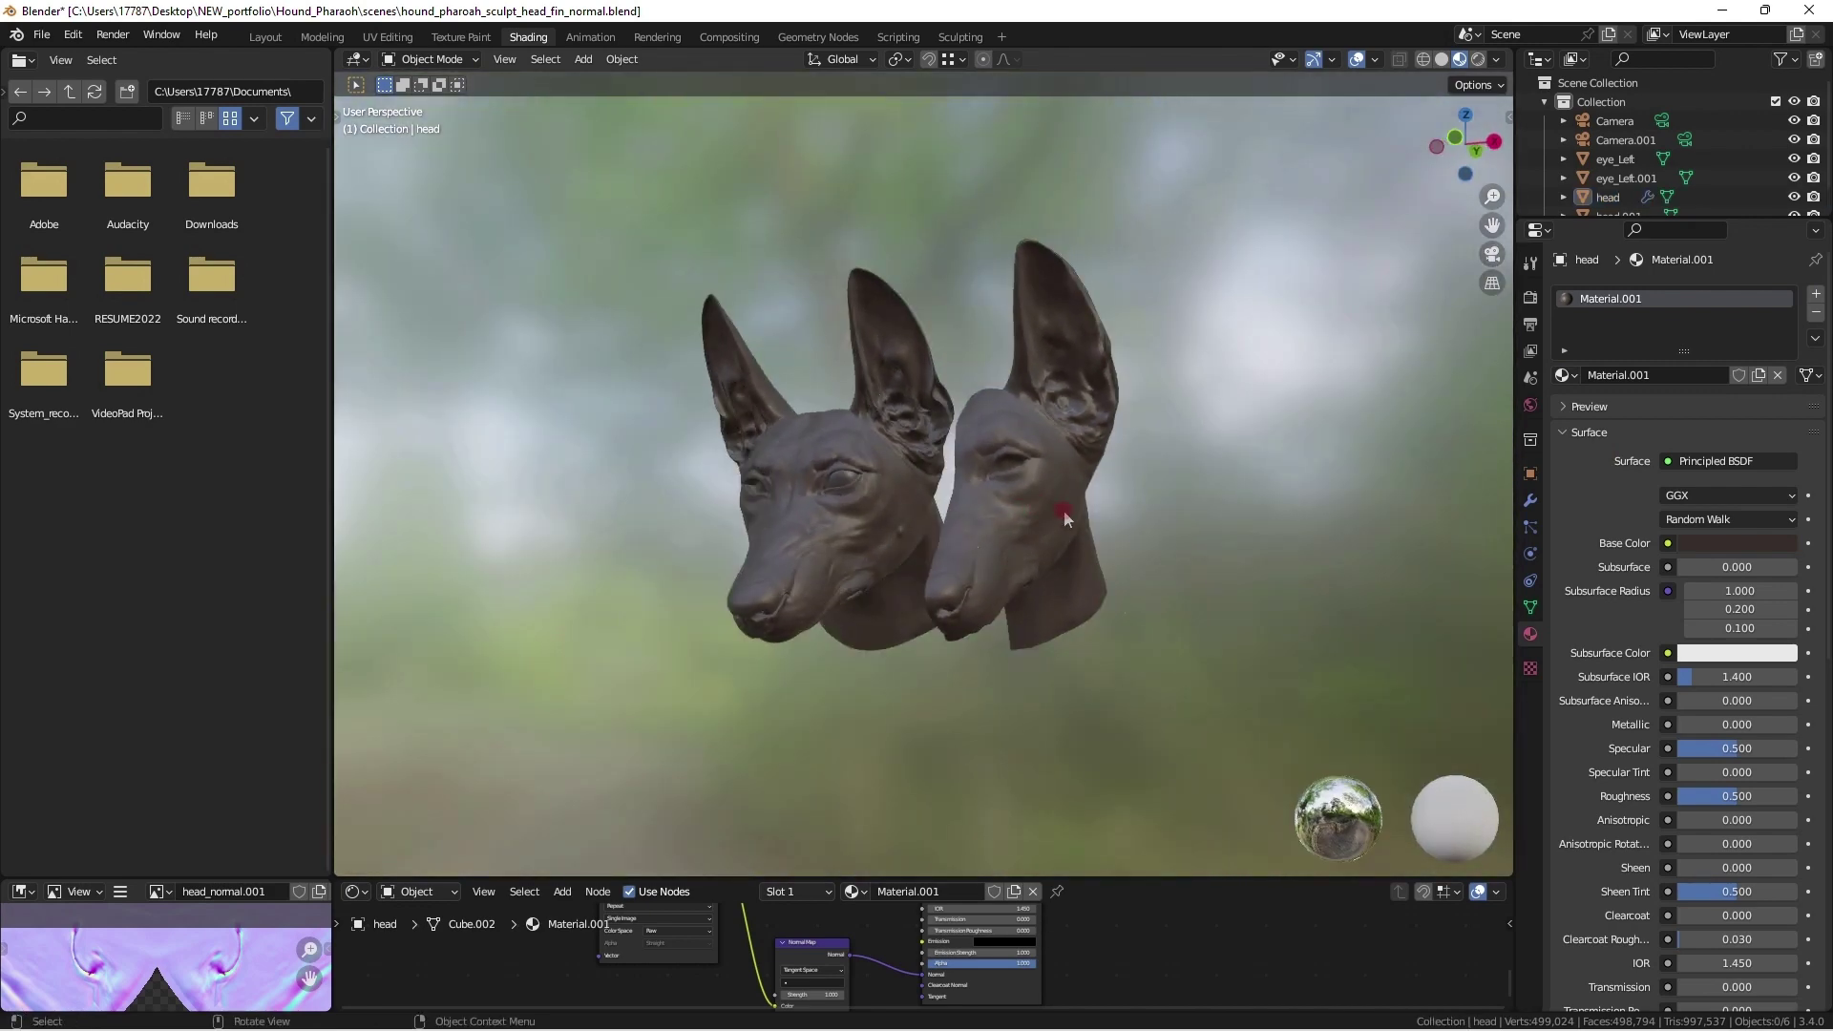
Step: Rename the head's material Material.001 to multi
{"action": "left_click", "coordinate": [1567, 375]}
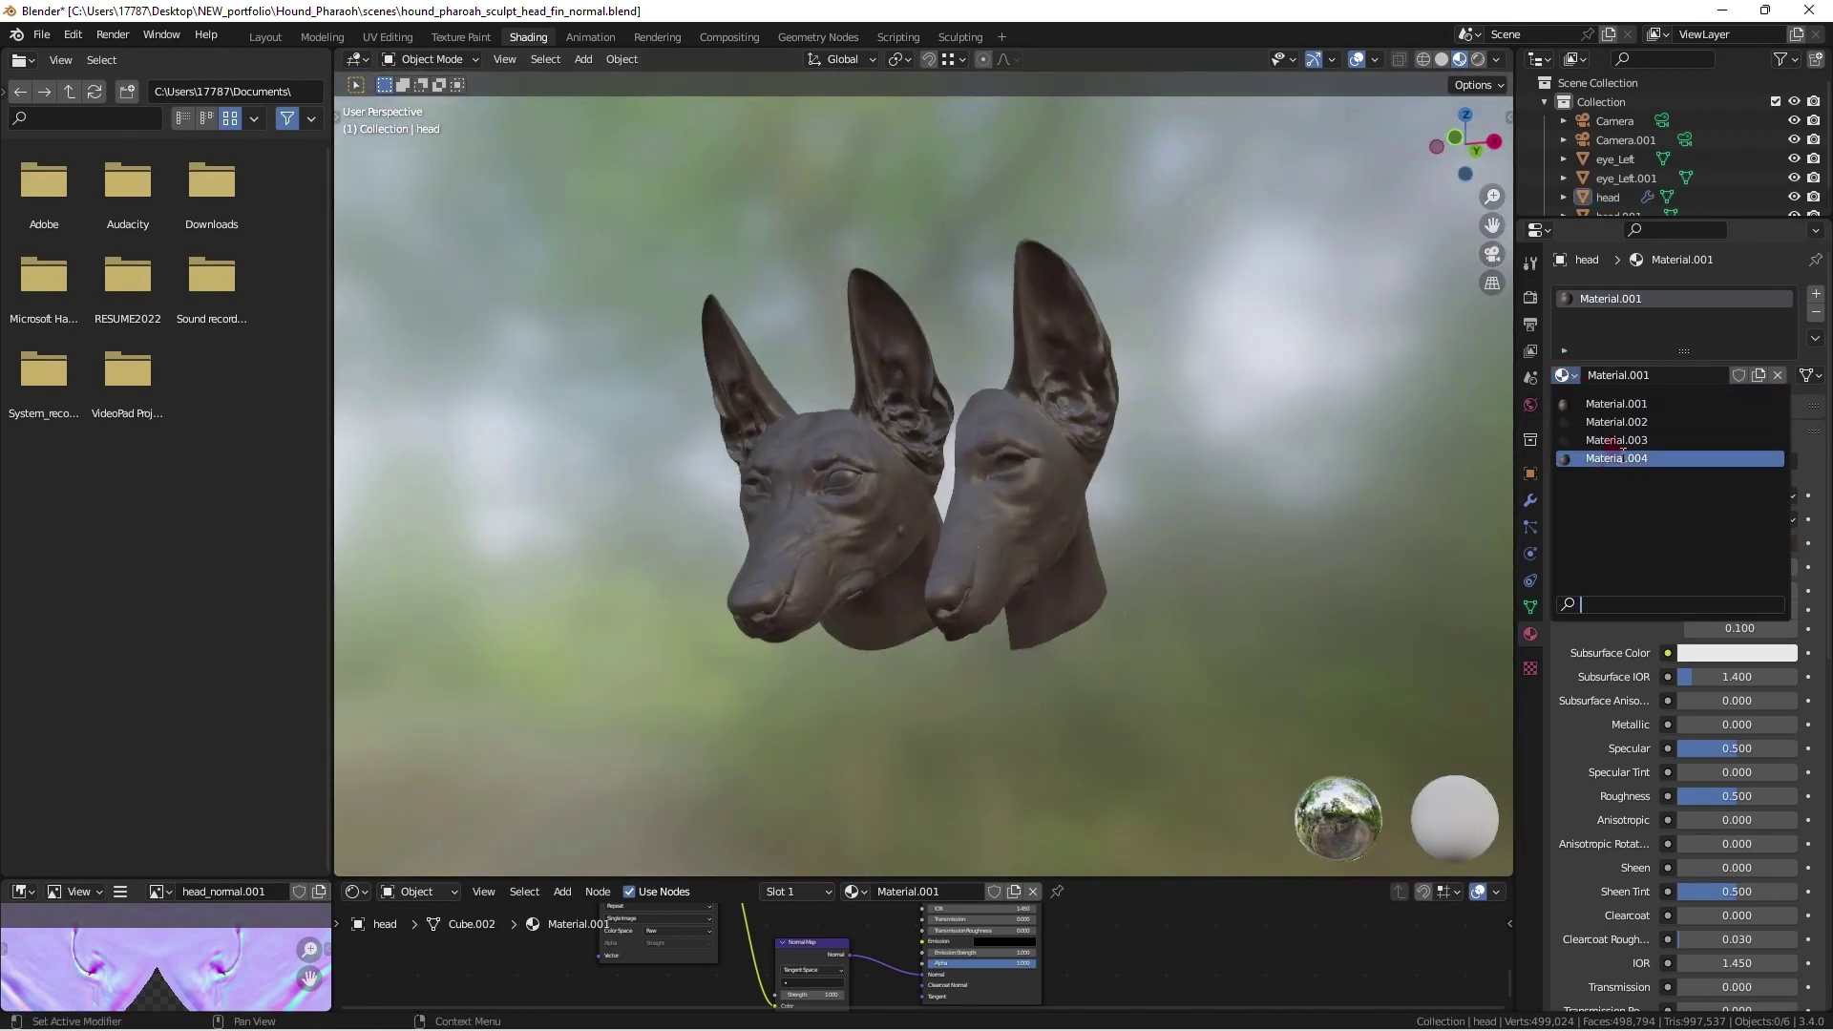
{"action": "left_click", "coordinate": [1631, 397]}
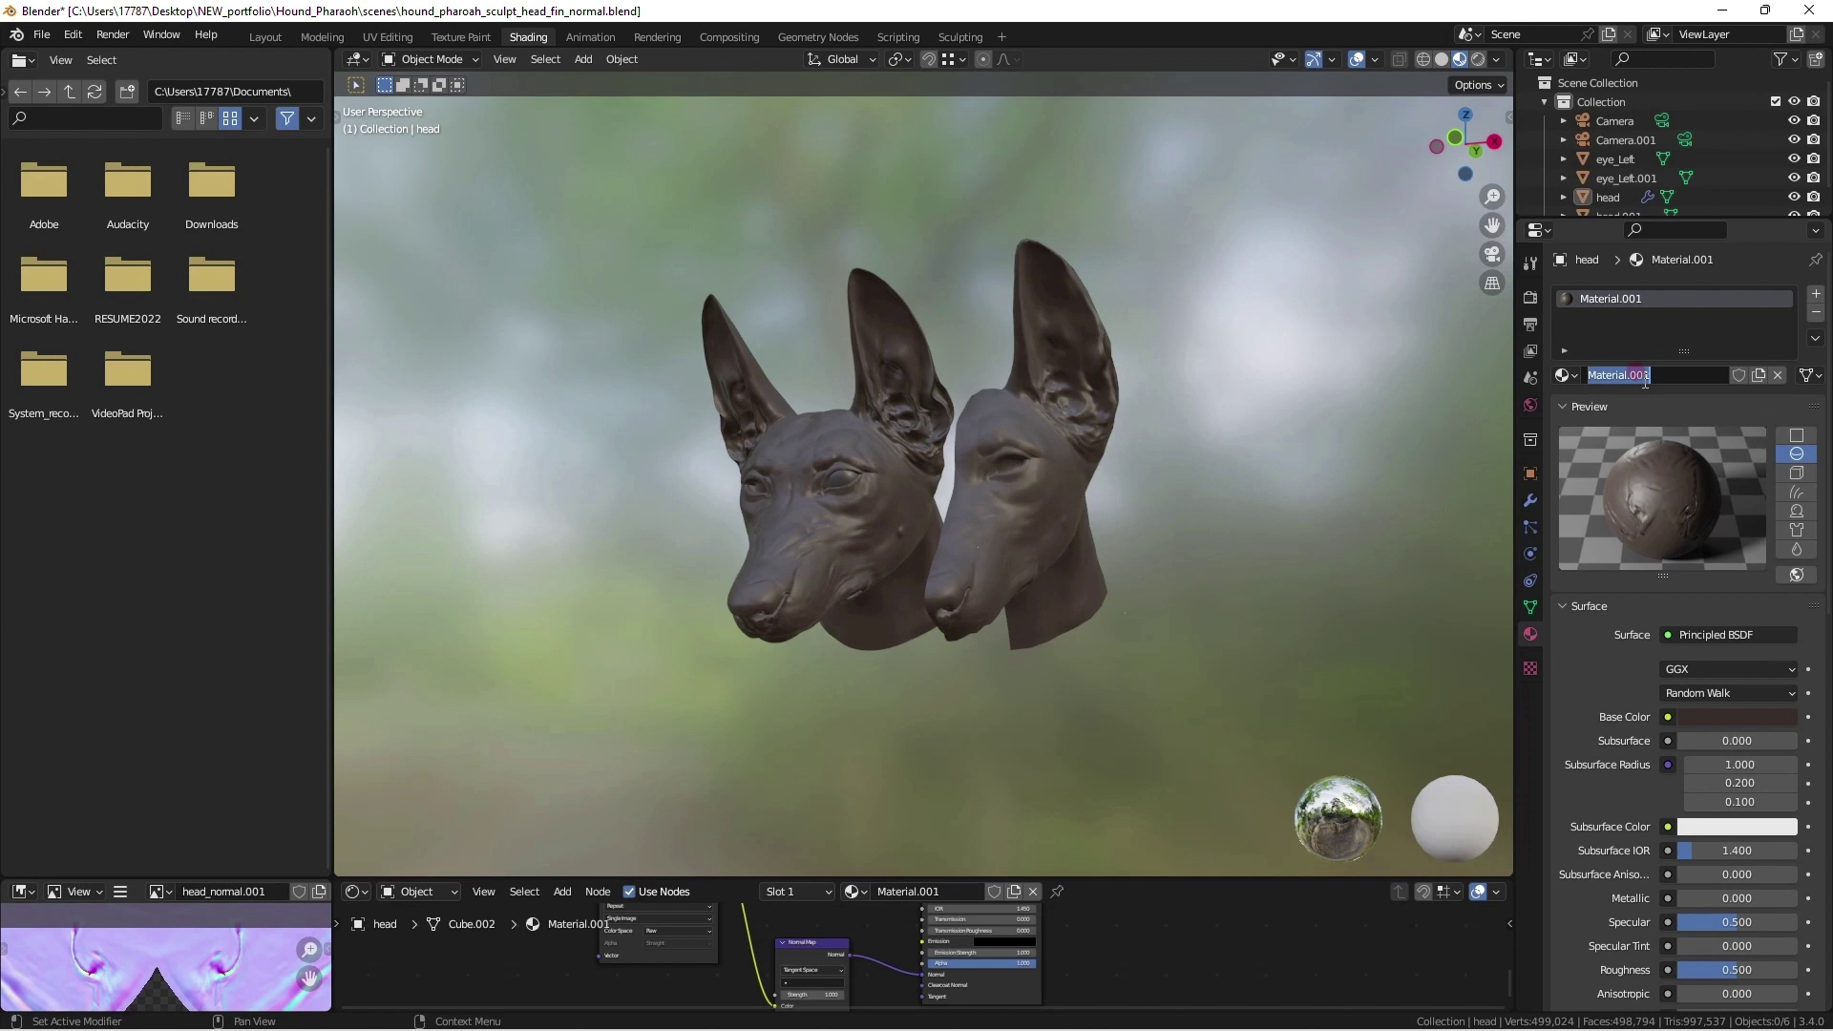
{"action": "key", "text": "Return"}
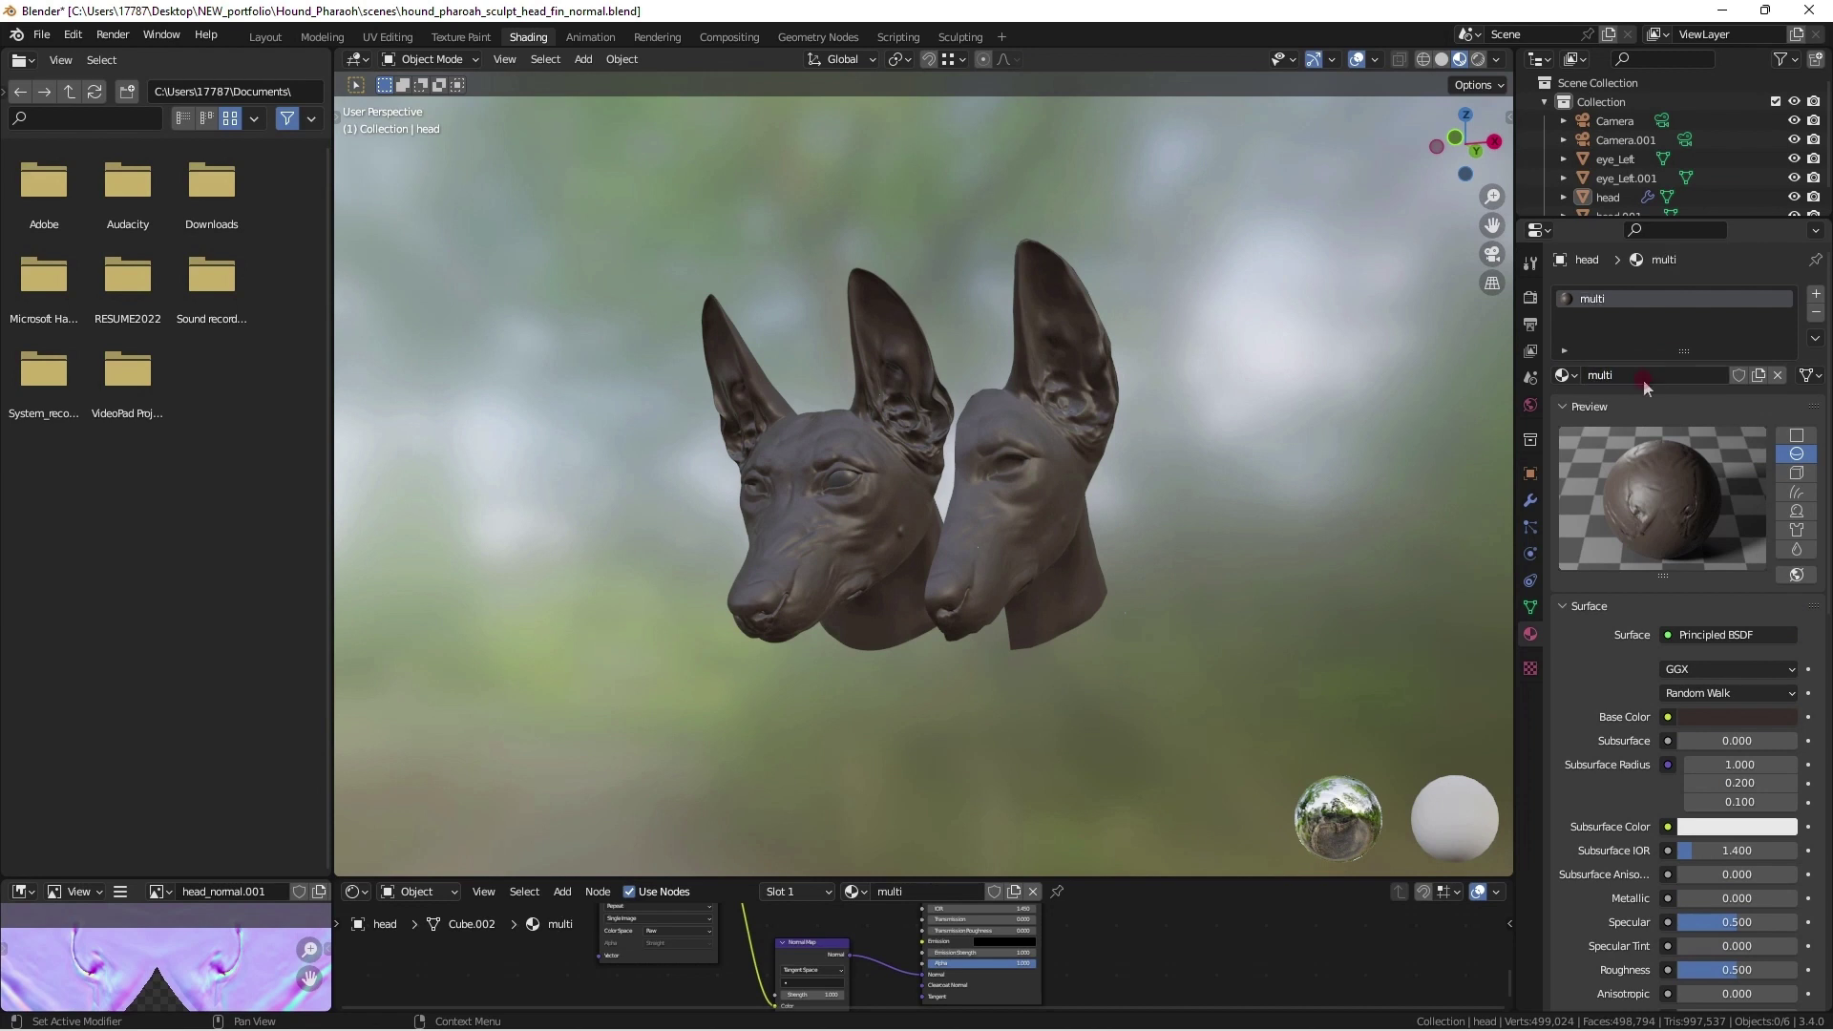
Step: Disconnect the normal map from the multi material's shader and change its Base Color to a dark muted red
{"action": "left_click_drag", "start_coordinate": [918, 975], "coordinate": [890, 975]}
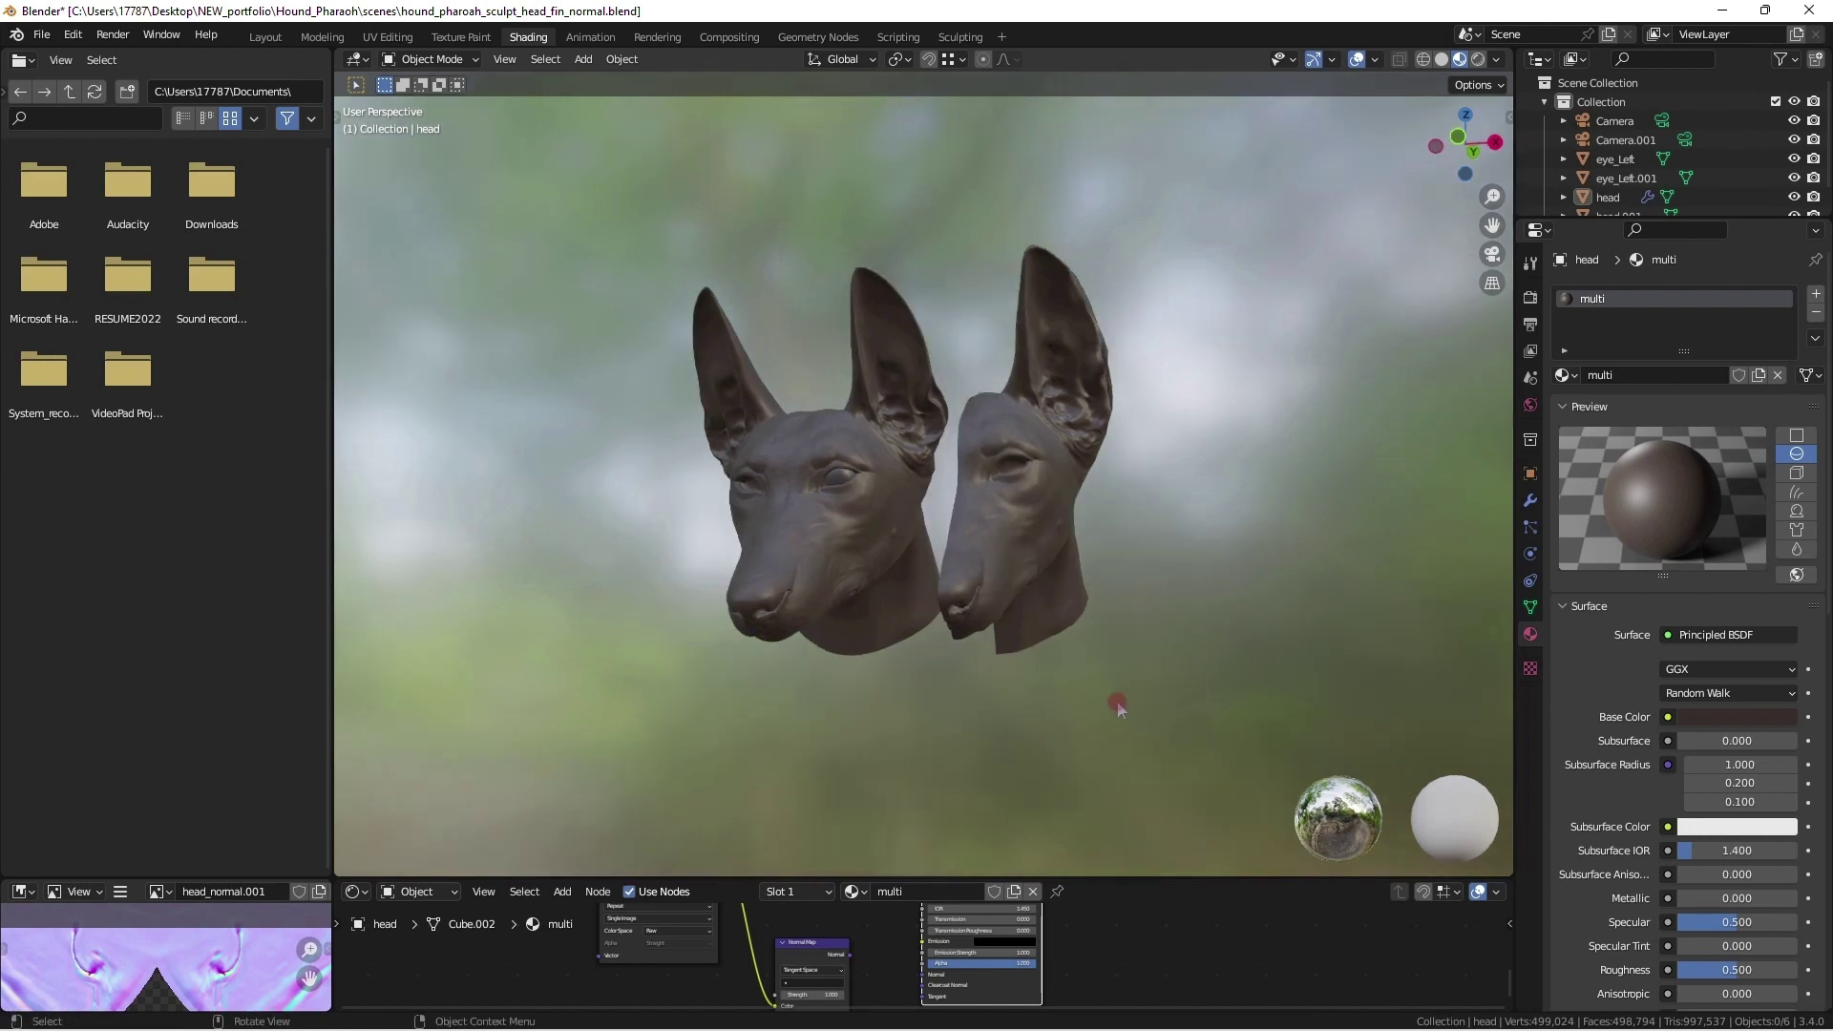
{"action": "scroll", "coordinate": [1193, 682], "scroll_direction": "up", "scroll_amount": 3}
{"action": "left_click", "coordinate": [1785, 718]}
{"action": "left_click", "coordinate": [1780, 512]}
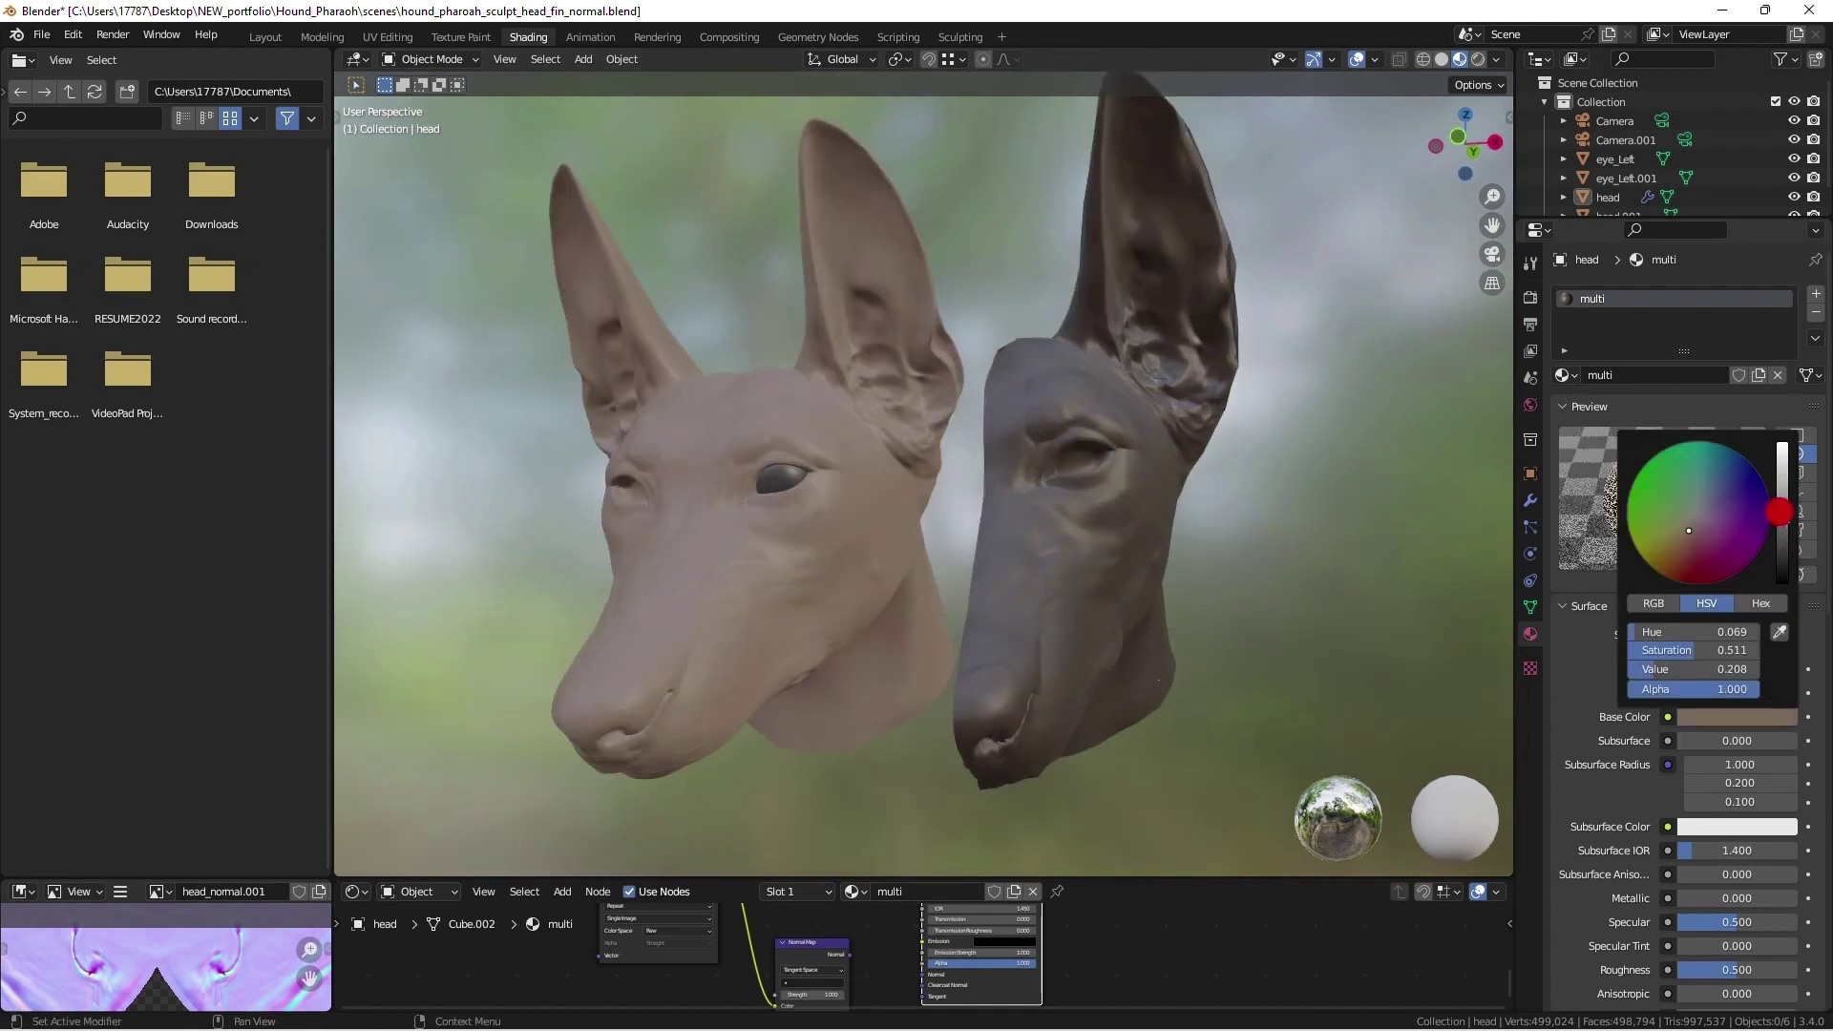
{"action": "left_click", "coordinate": [1783, 529]}
{"action": "left_click", "coordinate": [1692, 553]}
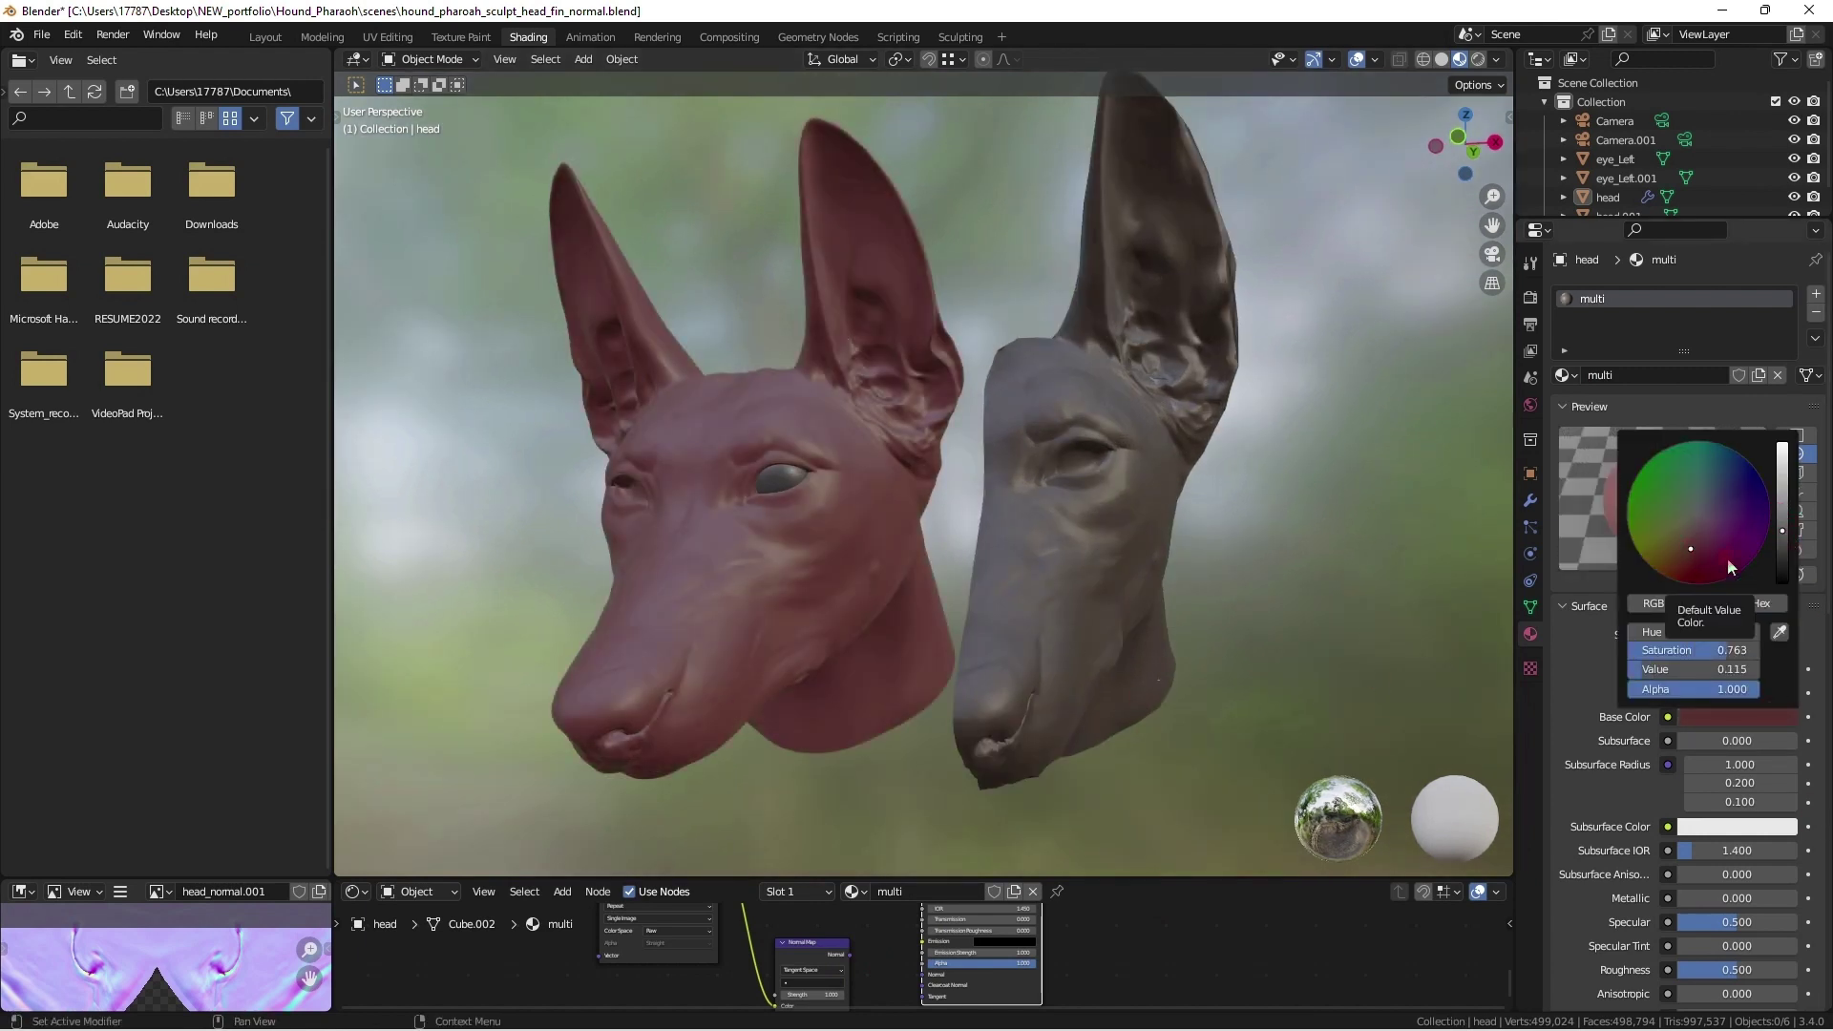
Step: Compare head.001 with the red head in wireframe, solid and material preview shading
{"action": "left_click", "coordinate": [1285, 561]}
{"action": "middle_click_drag", "start_coordinate": [1184, 578], "coordinate": [1247, 601]}
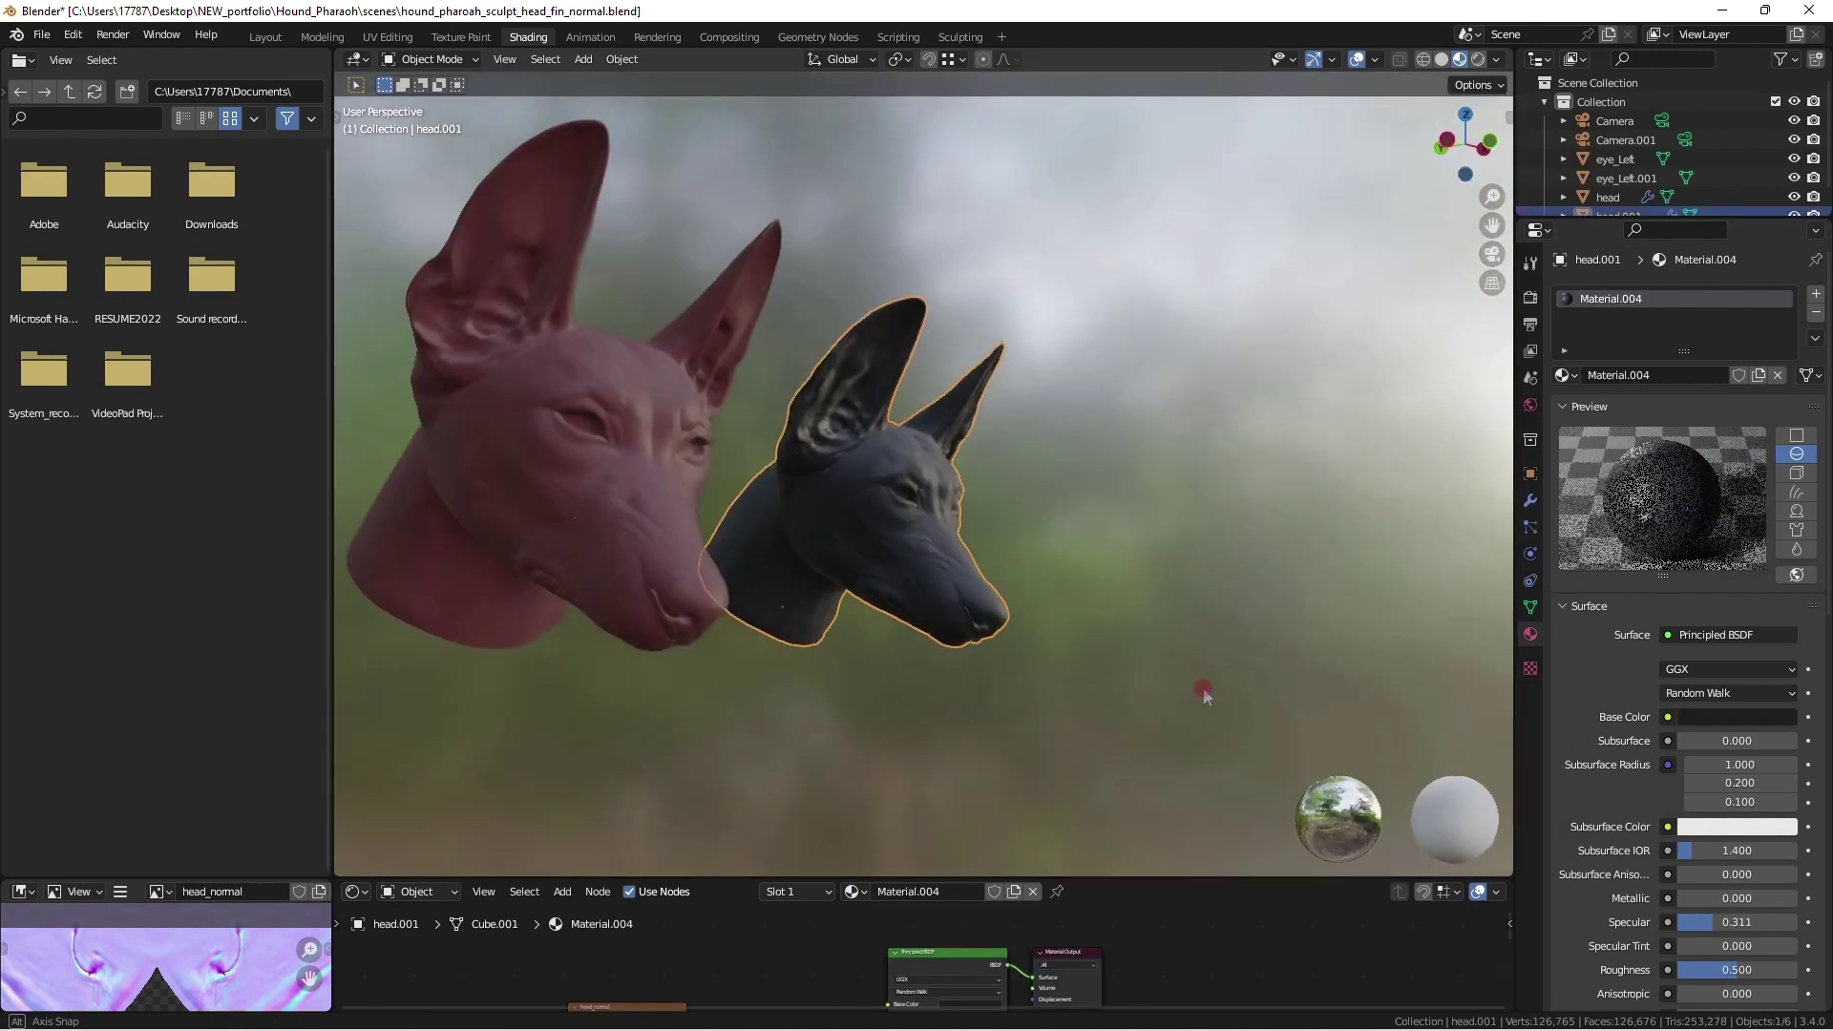
{"action": "middle_click_drag", "start_coordinate": [1202, 696], "coordinate": [1086, 675]}
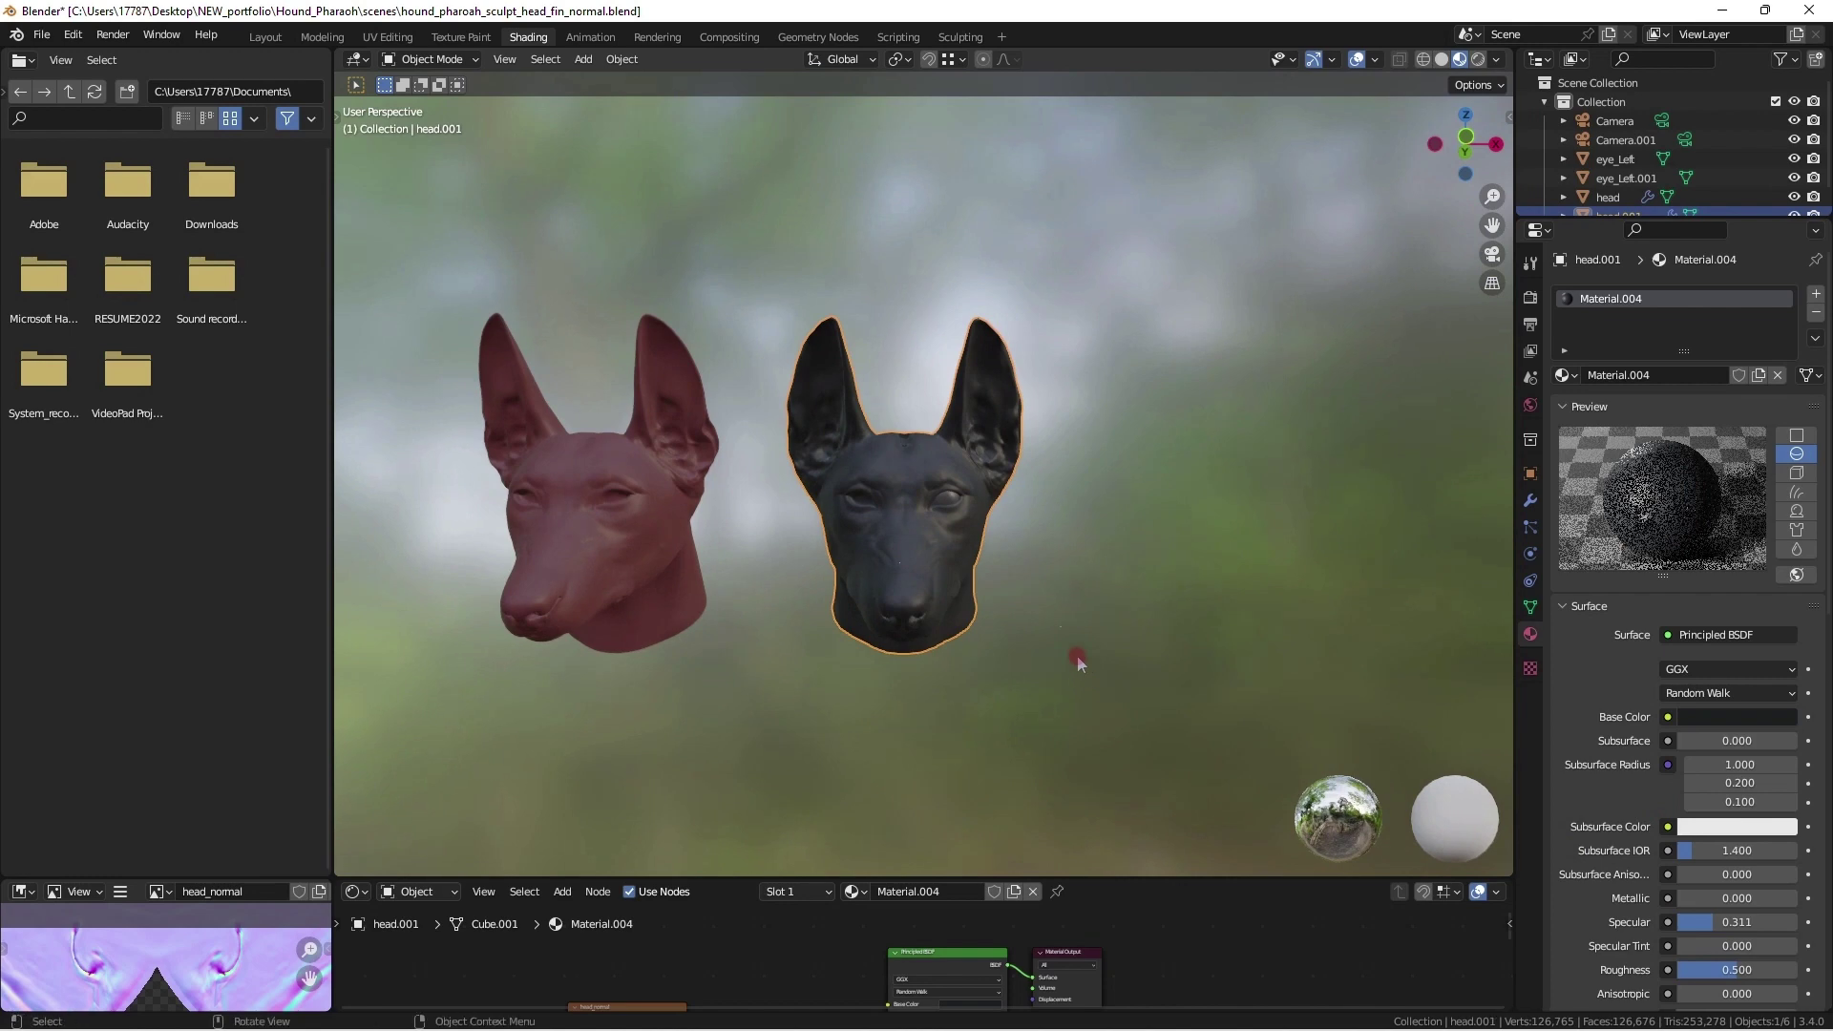
{"action": "left_click", "coordinate": [1425, 60]}
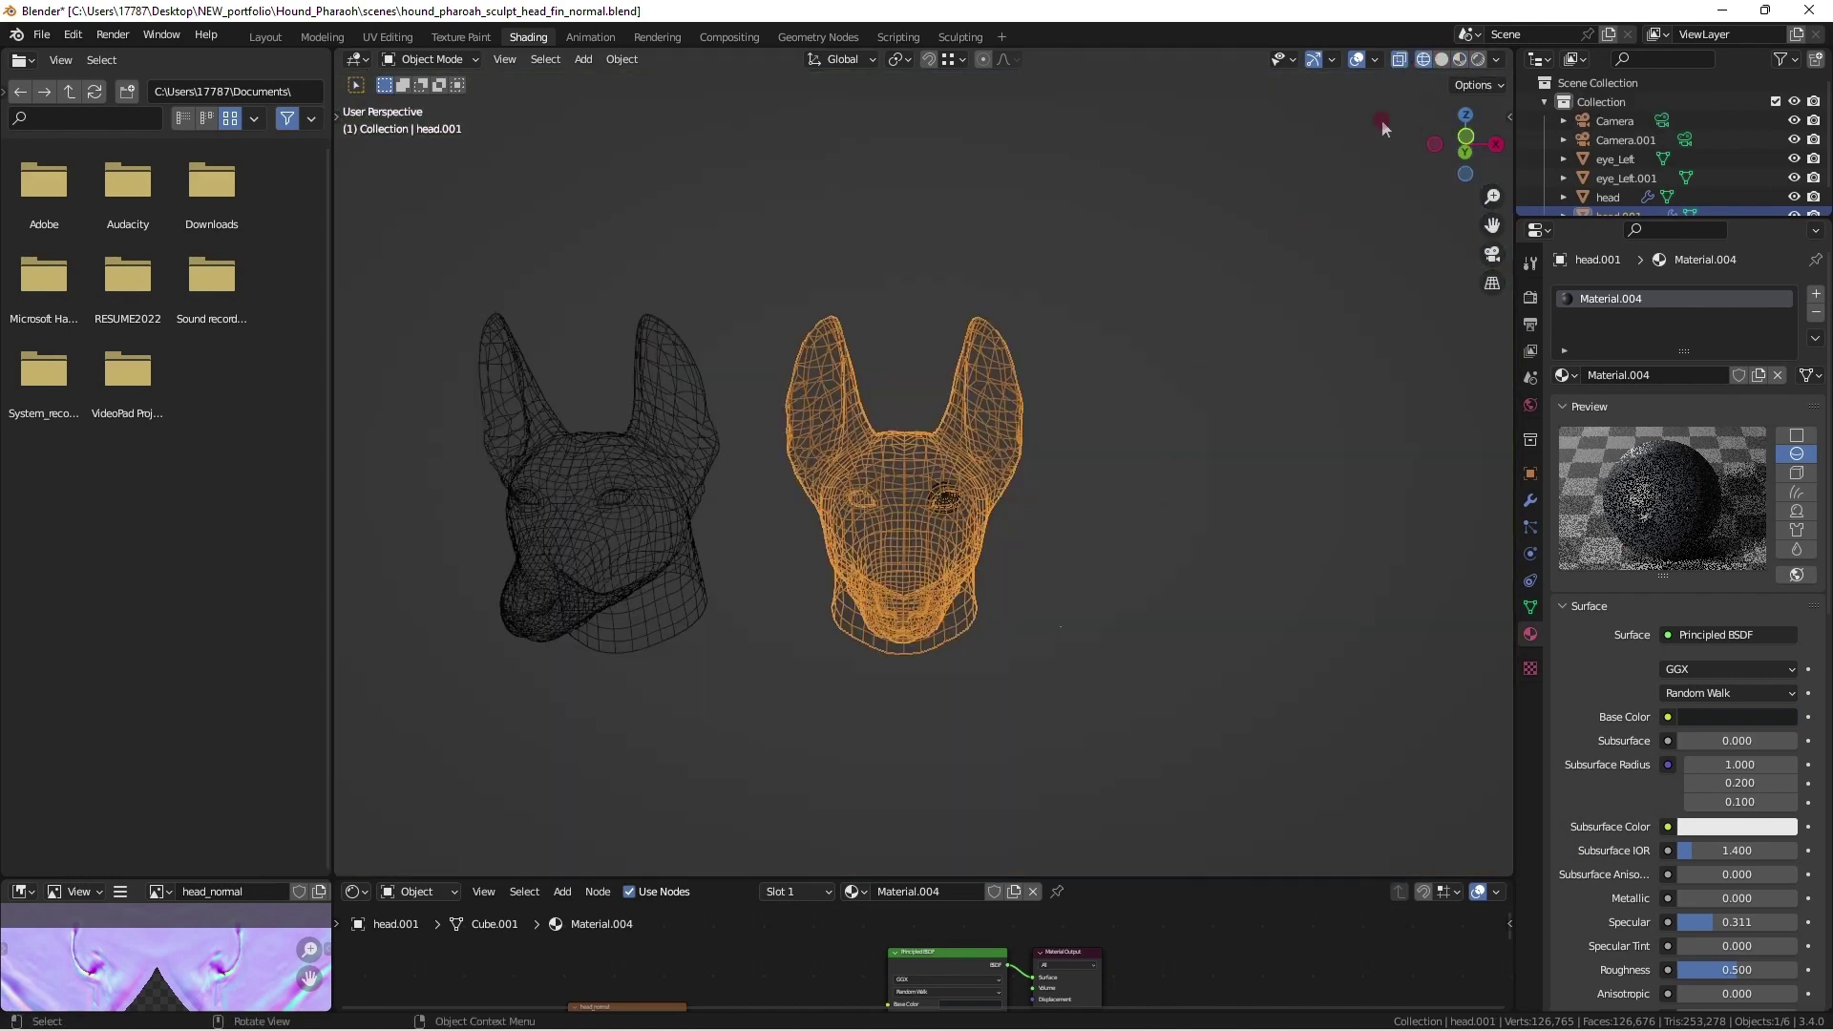
{"action": "left_click", "coordinate": [1444, 61]}
{"action": "mouse_move", "coordinate": [1170, 417]}
{"action": "middle_mouse_down"}
{"action": "mouse_move", "coordinate": [1195, 487]}
{"action": "mouse_move", "coordinate": [989, 436]}
{"action": "mouse_move", "coordinate": [1340, 441]}
{"action": "mouse_move", "coordinate": [1106, 444]}
{"action": "mouse_move", "coordinate": [1307, 448]}
{"action": "mouse_move", "coordinate": [1155, 410]}
{"action": "middle_mouse_up"}
{"action": "left_click", "coordinate": [1460, 59]}
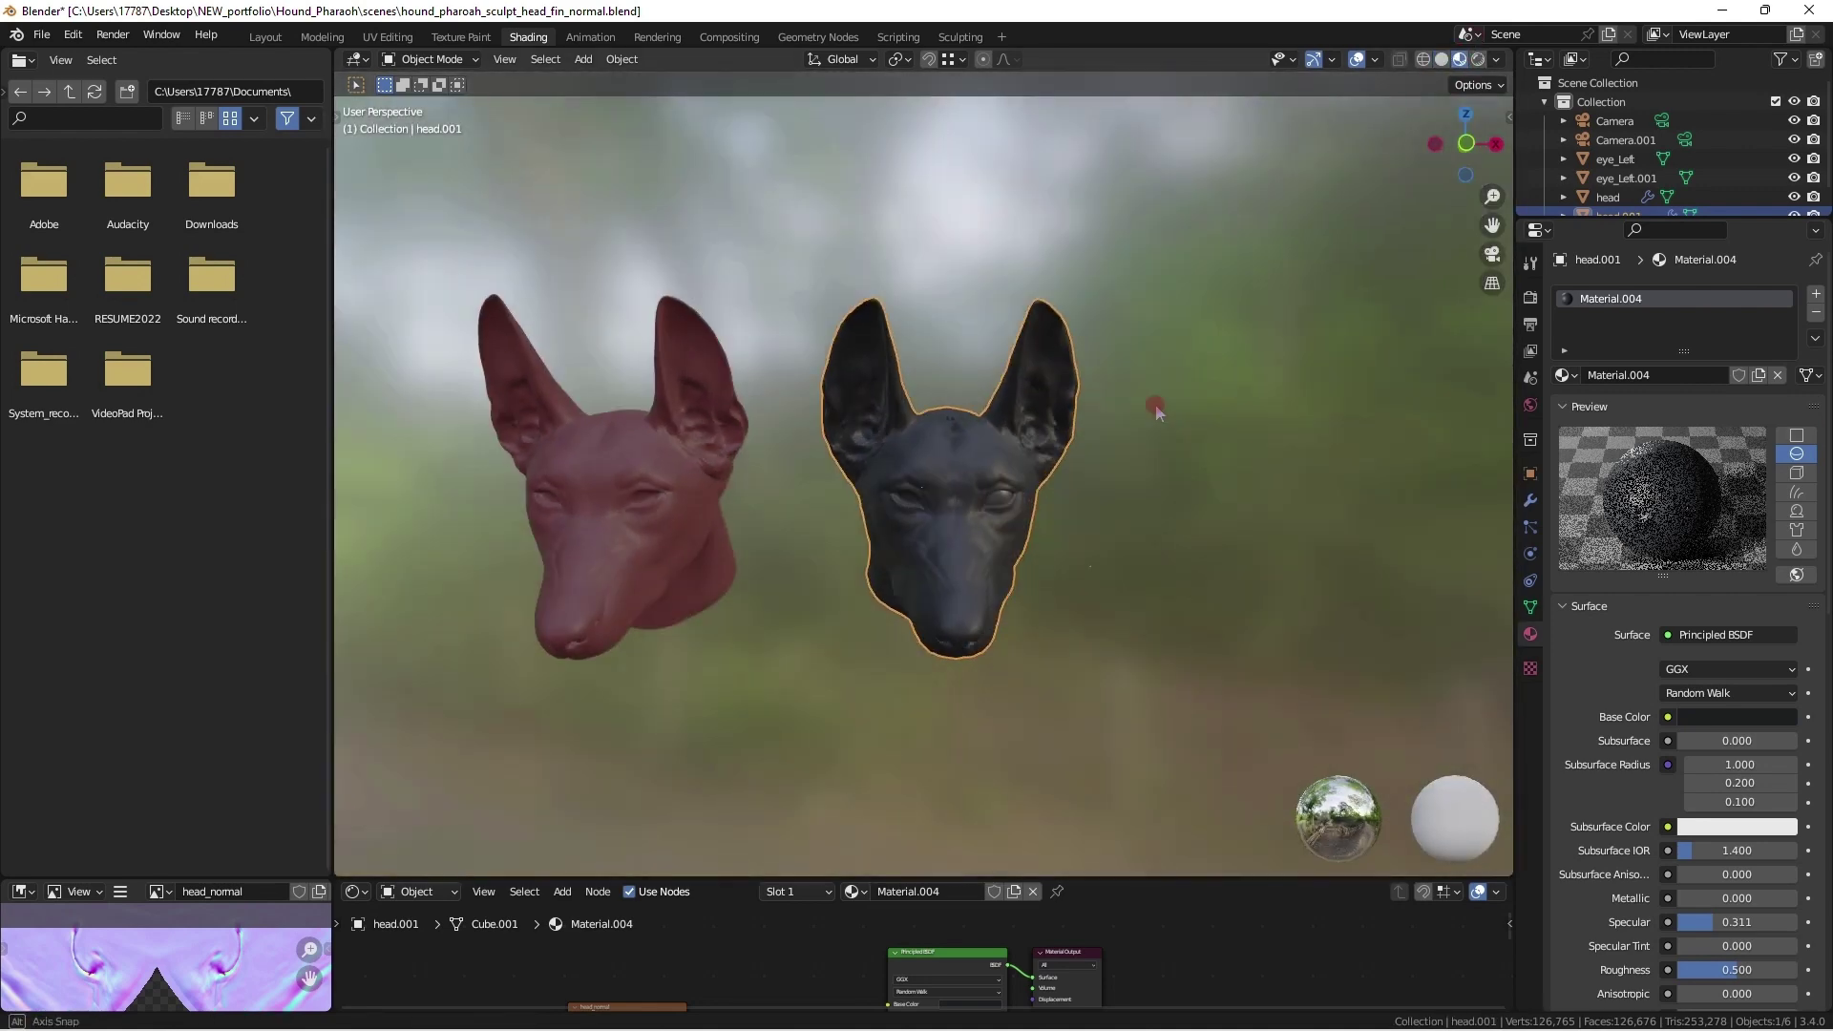
{"action": "left_click", "coordinate": [1439, 59]}
{"action": "left_click", "coordinate": [1460, 59]}
{"action": "mouse_move", "coordinate": [1118, 491]}
{"action": "middle_mouse_down"}
{"action": "mouse_move", "coordinate": [1113, 463]}
{"action": "mouse_move", "coordinate": [876, 304]}
{"action": "middle_mouse_up"}
Step: Examine head.001's mirrored mesh topology in the Modeling workspace from several angles
{"action": "left_click", "coordinate": [322, 36]}
{"action": "scroll", "coordinate": [696, 319], "scroll_direction": "up", "scroll_amount": 4}
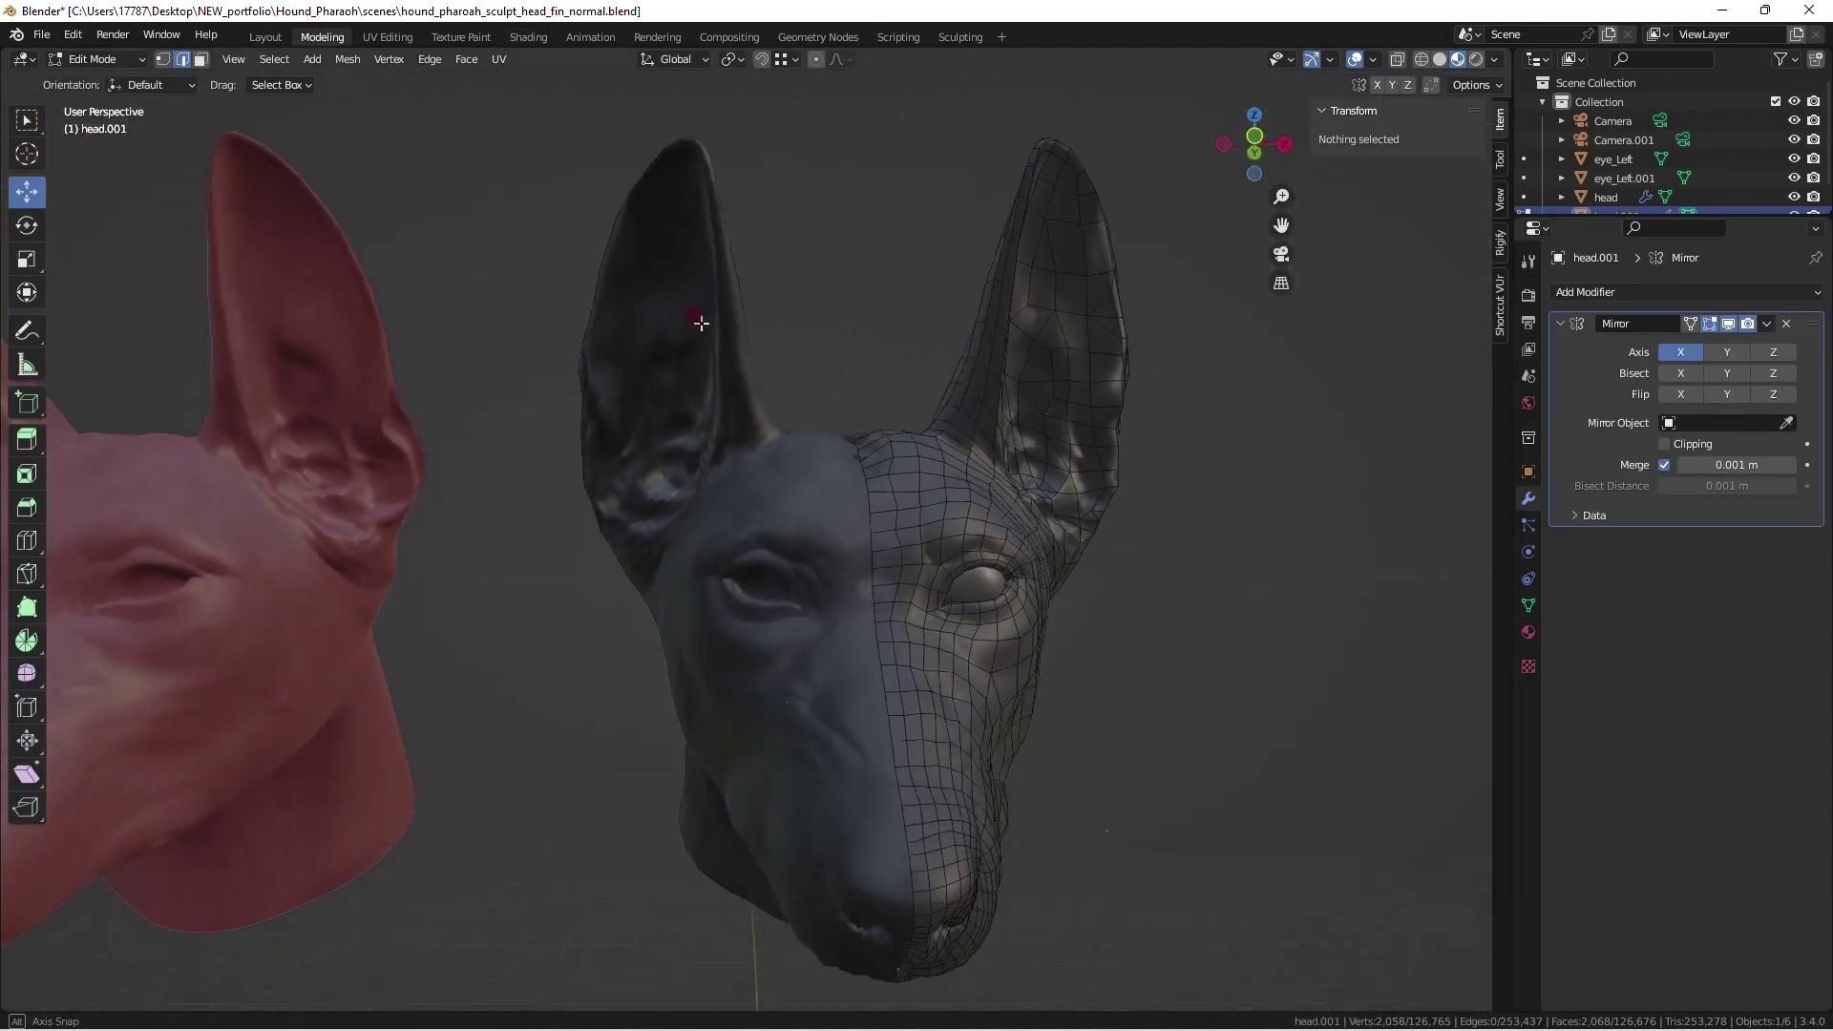
{"action": "middle_click_drag", "start_coordinate": [1222, 504], "coordinate": [1155, 511]}
{"action": "middle_click_drag", "start_coordinate": [1074, 694], "coordinate": [1136, 544]}
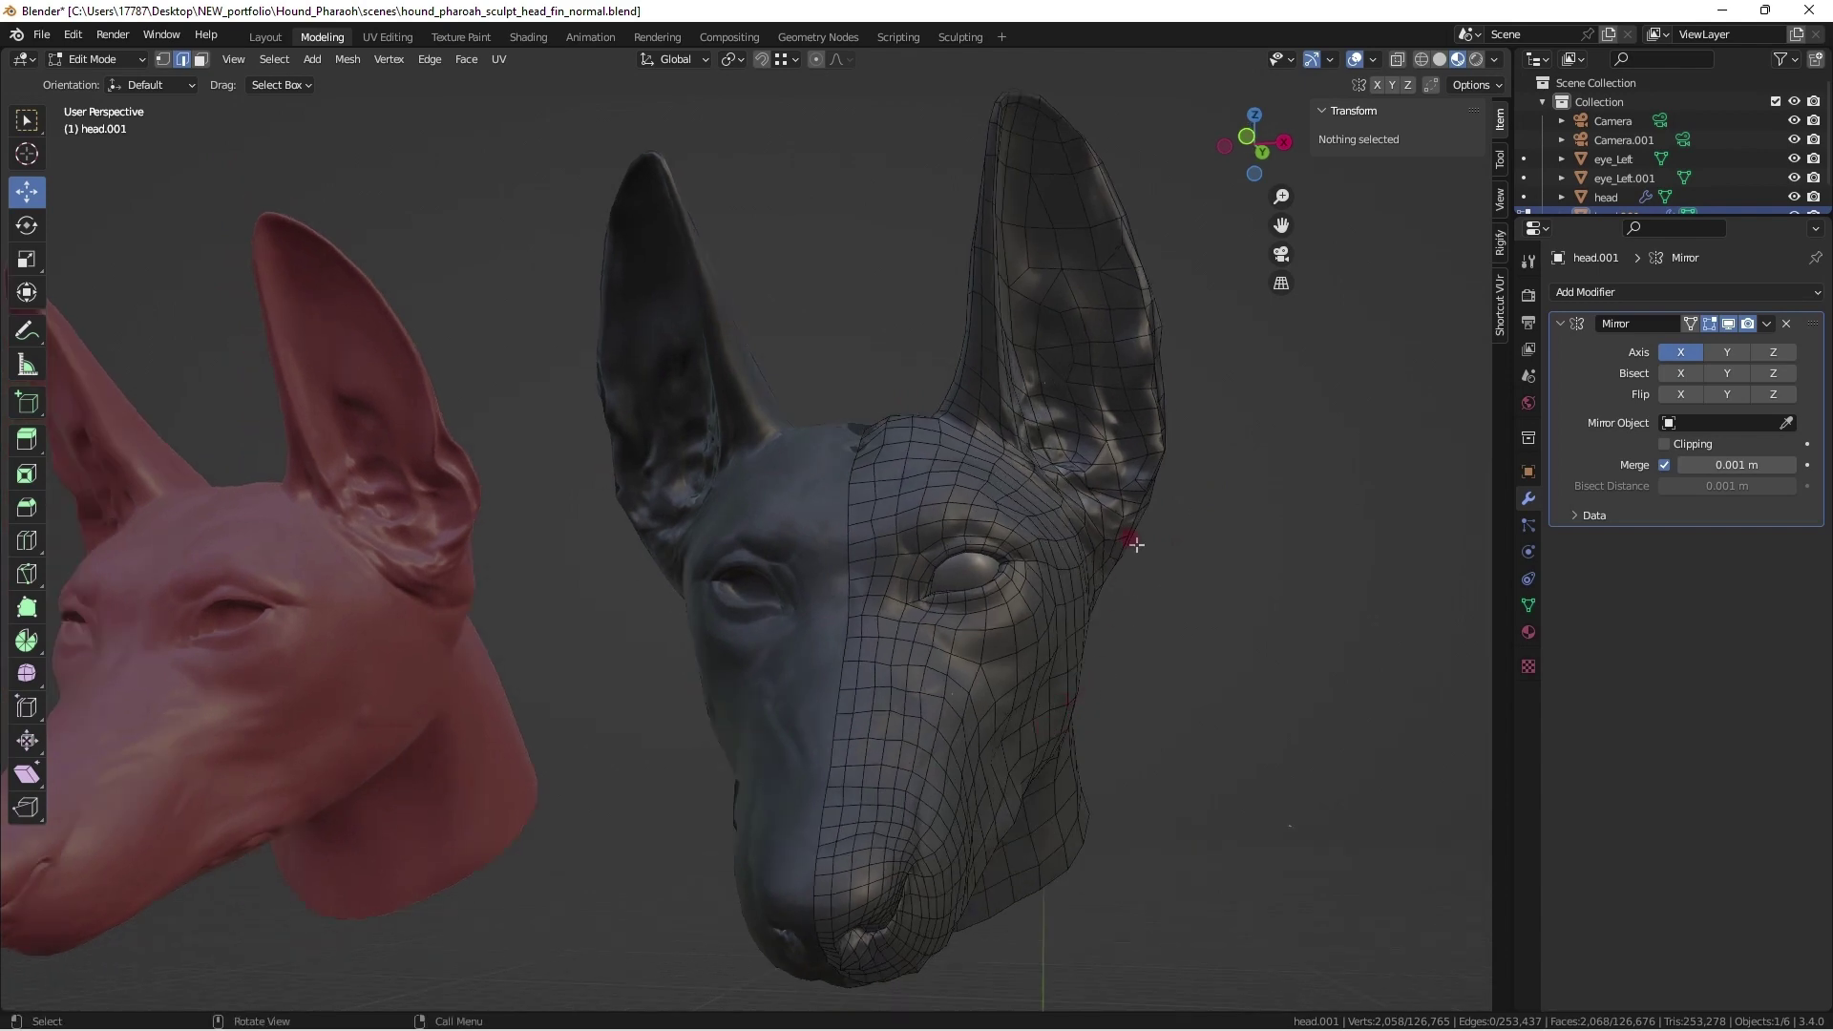
{"action": "scroll", "coordinate": [1052, 571], "scroll_direction": "down", "scroll_amount": 6}
{"action": "middle_click_drag", "start_coordinate": [1031, 581], "coordinate": [957, 577]}
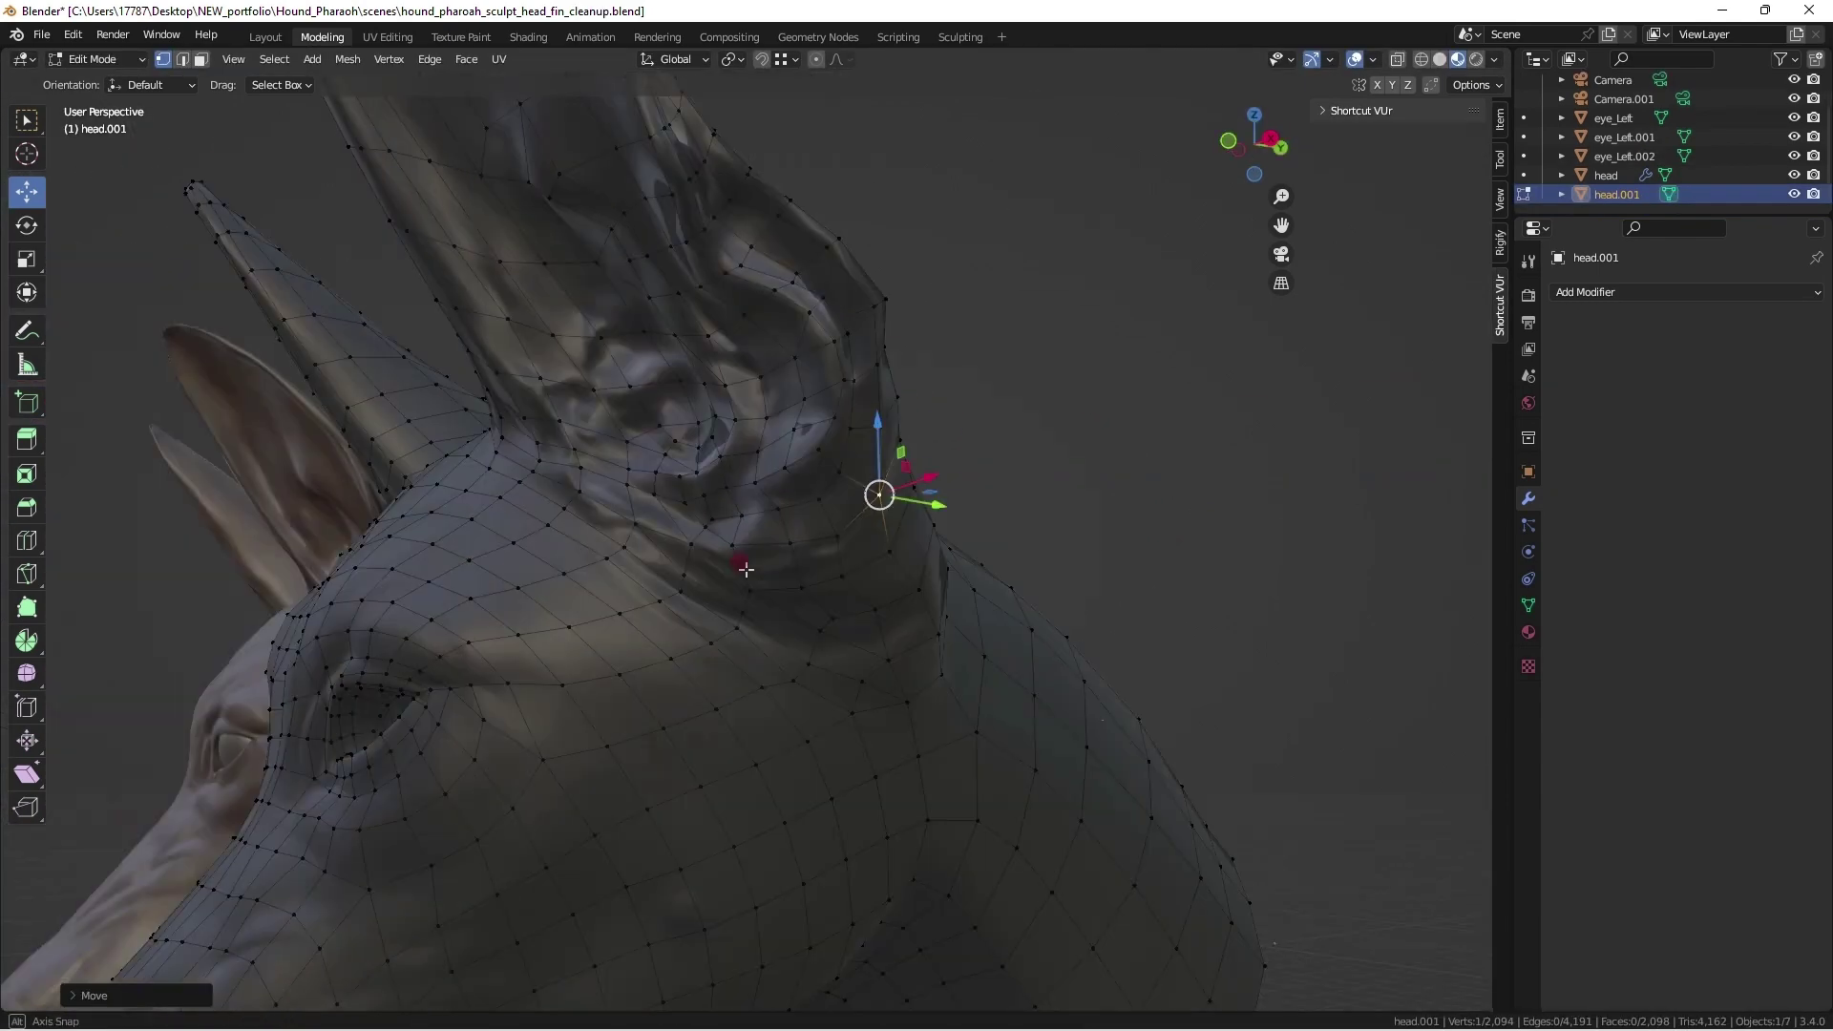
Step: Adjust a vertex near the base of head.001's ear
{"action": "left_click_drag", "start_coordinate": [689, 558], "coordinate": [673, 559]}
{"action": "middle_click_drag", "start_coordinate": [672, 560], "coordinate": [835, 453]}
{"action": "scroll", "coordinate": [806, 464], "scroll_direction": "down", "scroll_amount": 5}
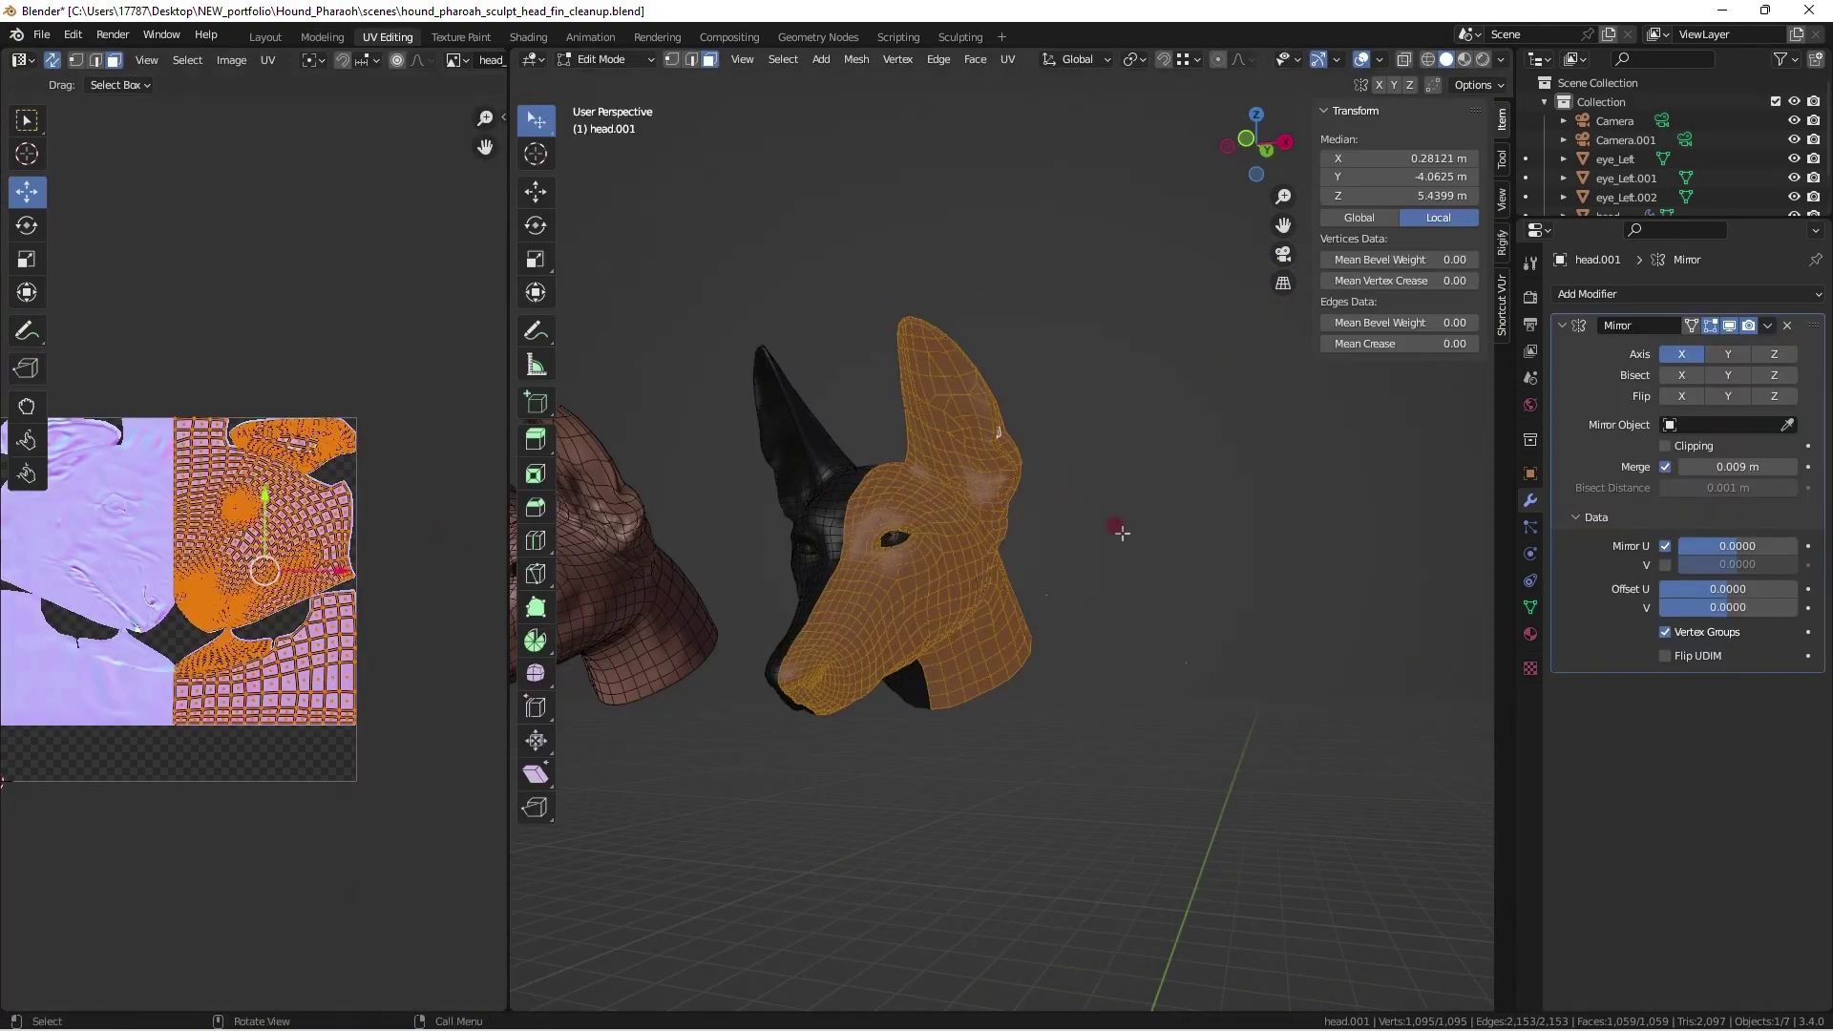
Step: Apply the Mirror modifier on head.001 and return to editing its full mesh and UVs
{"action": "scroll", "coordinate": [252, 553], "scroll_direction": "up", "scroll_amount": 3}
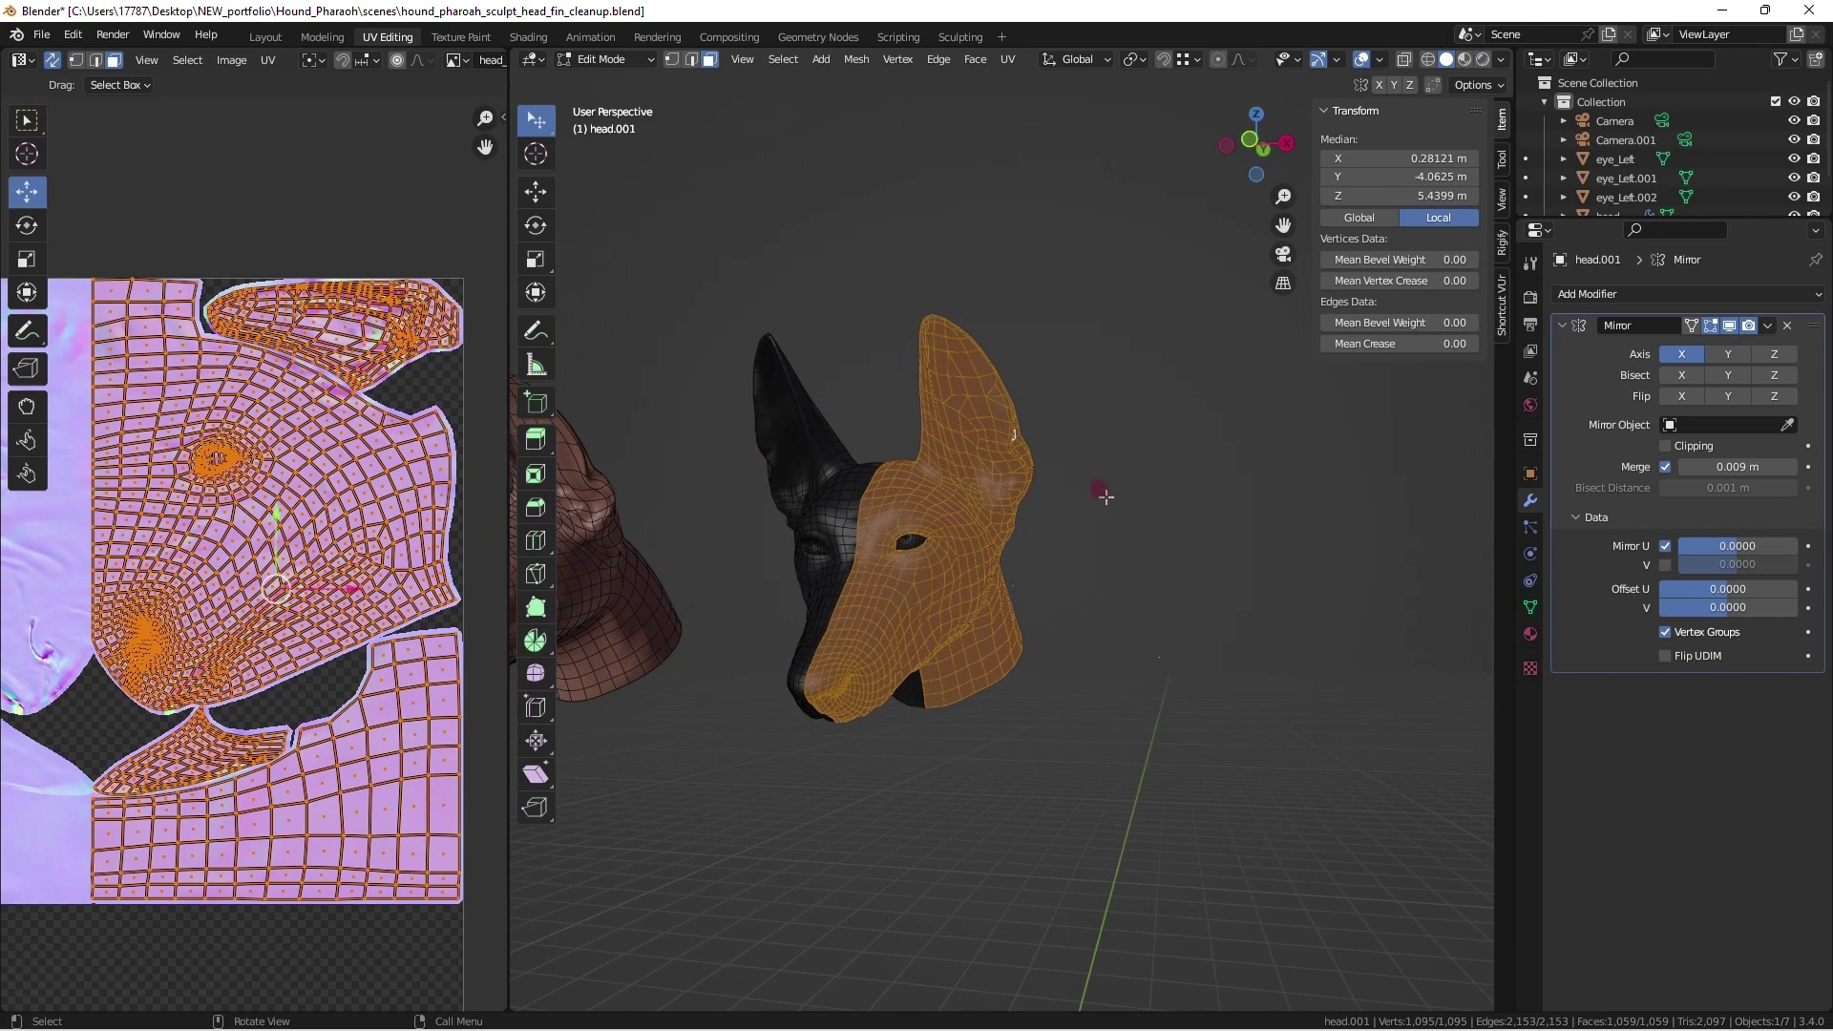
{"action": "key", "text": "Tab"}
{"action": "left_click", "coordinate": [1761, 330]}
{"action": "left_click", "coordinate": [1706, 349]}
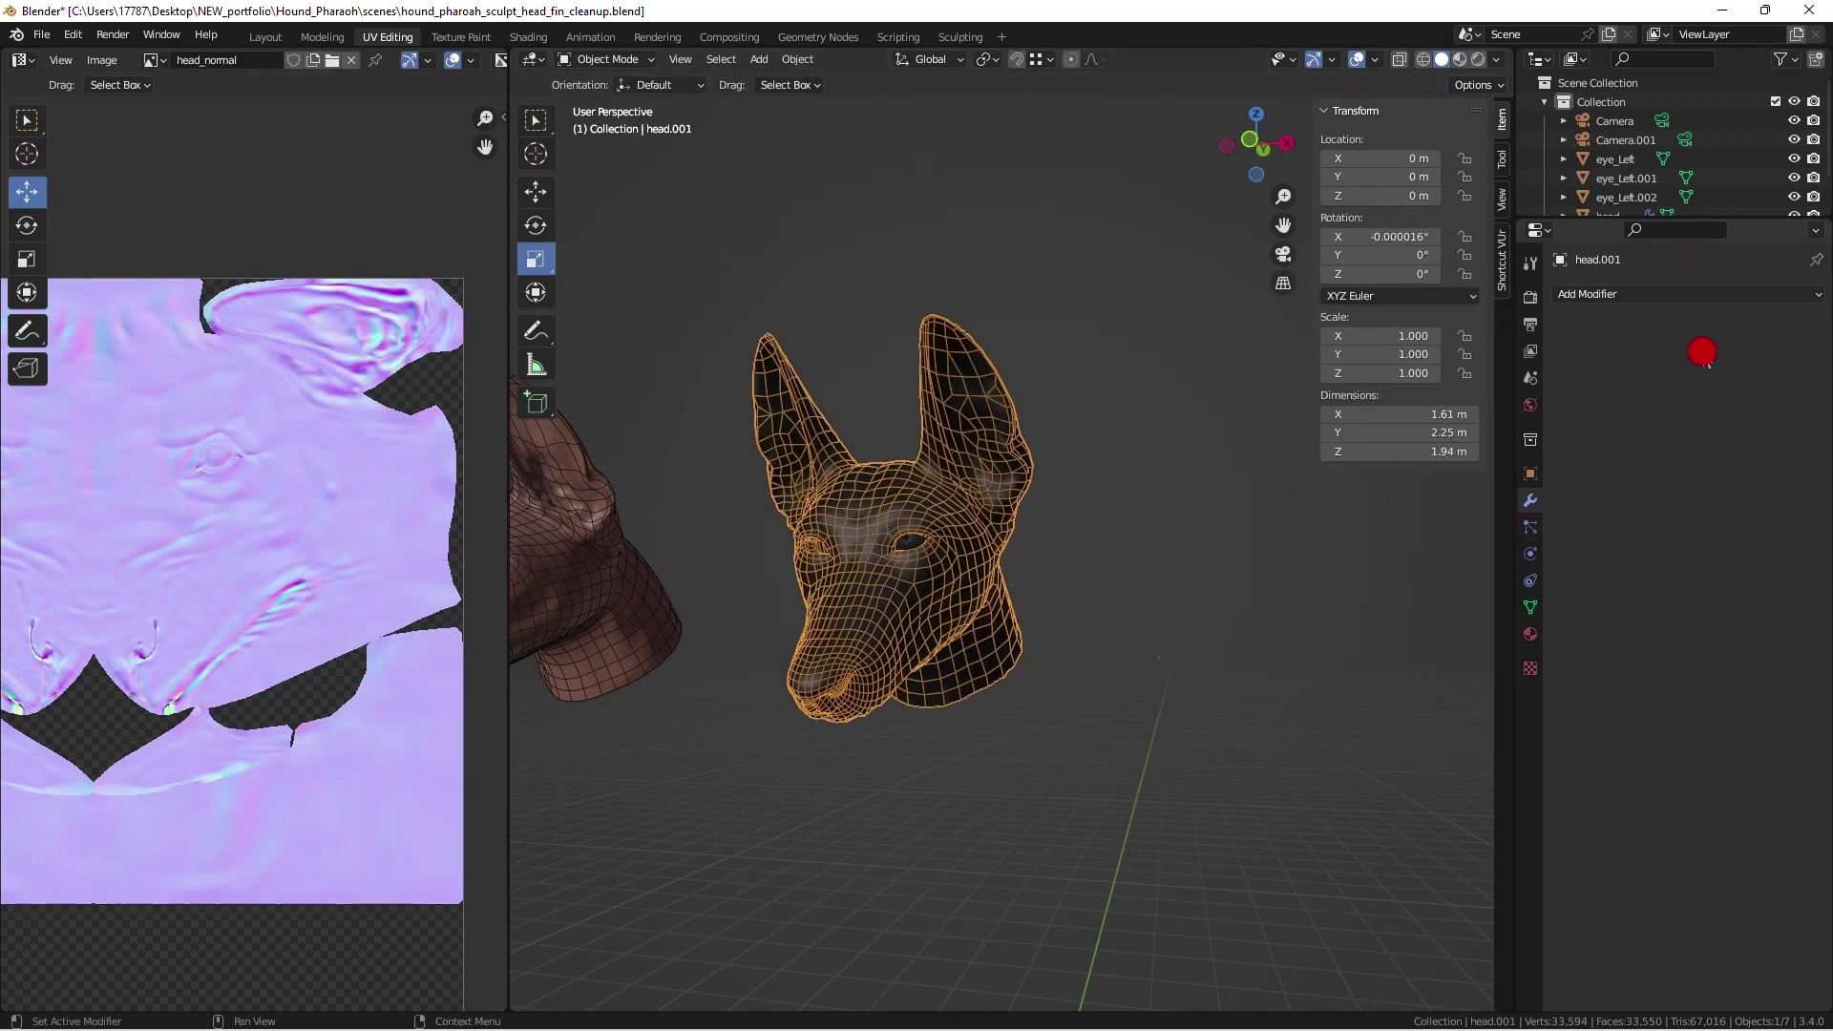
{"action": "scroll", "coordinate": [1157, 597], "scroll_direction": "up", "scroll_amount": 2}
{"action": "key", "text": "Tab"}
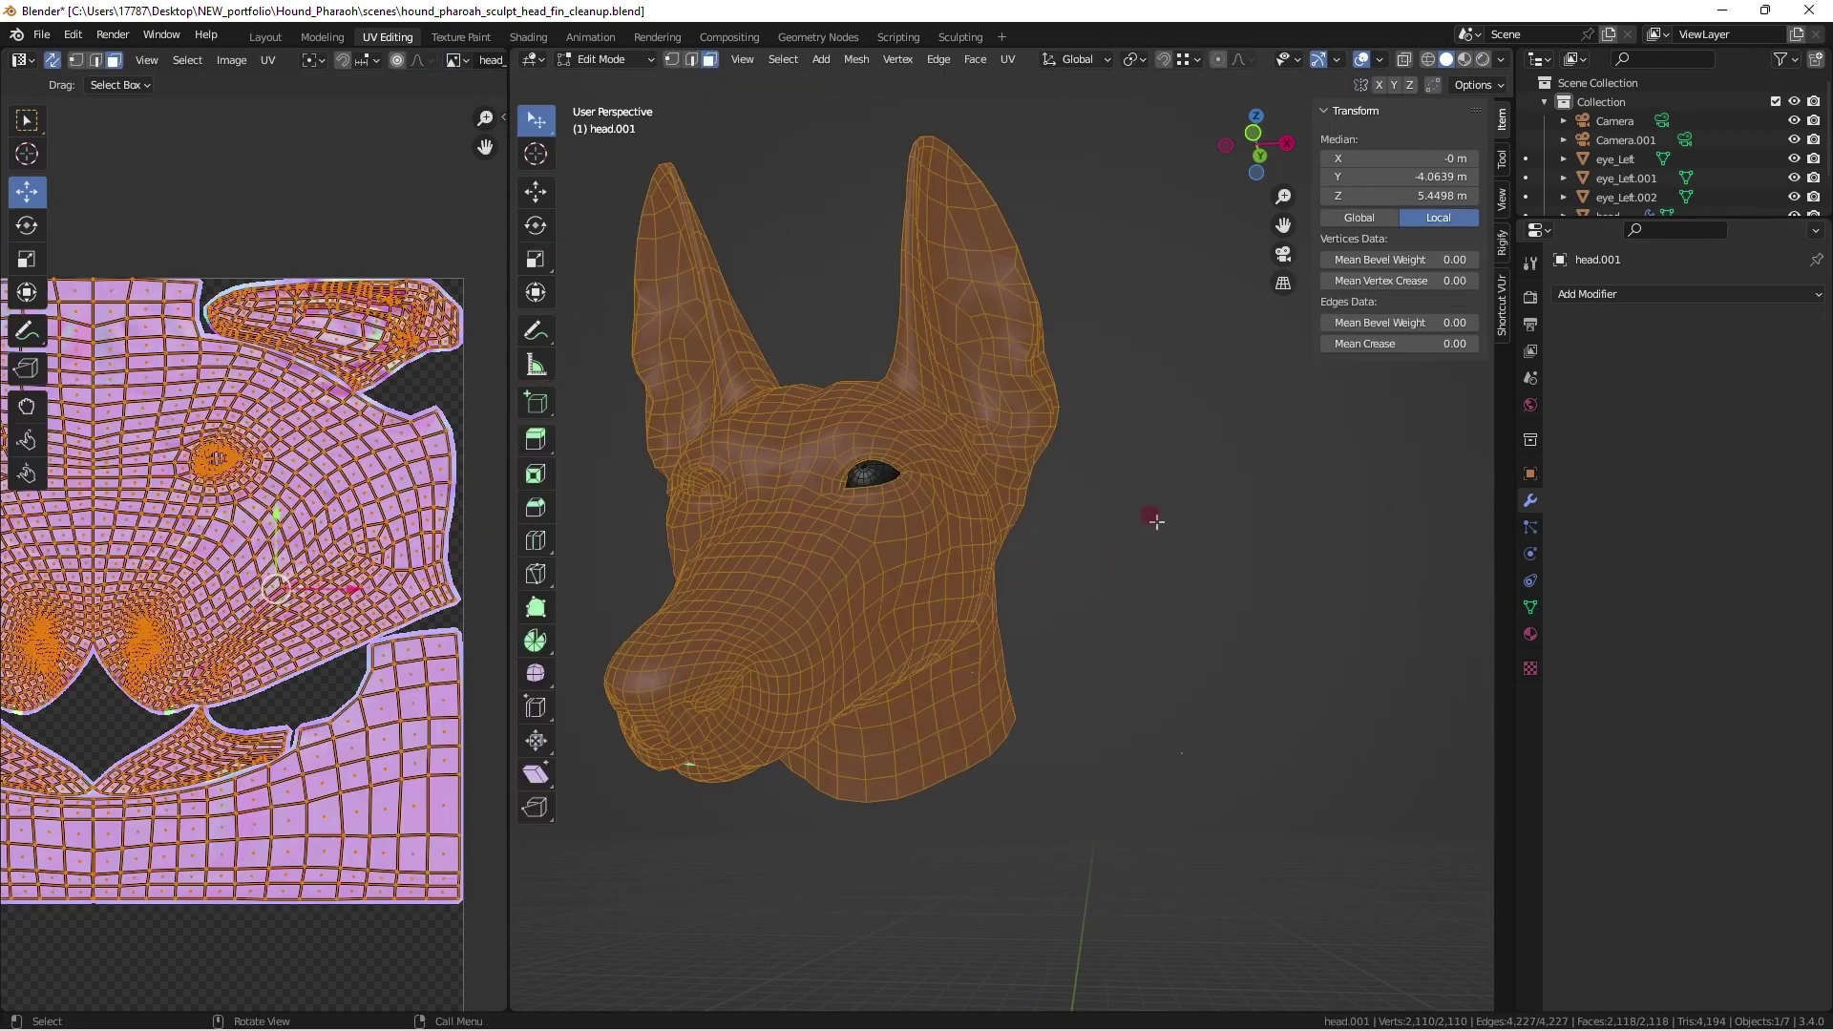
Step: Check the UVs around the neck's centre line, selecting a neck face and toggling UV sync selection
{"action": "middle_click_drag", "start_coordinate": [257, 687], "coordinate": [340, 642]}
{"action": "scroll", "coordinate": [340, 642], "scroll_direction": "up", "scroll_amount": 4}
{"action": "middle_click_drag", "start_coordinate": [153, 802], "coordinate": [341, 387]}
{"action": "middle_click_drag", "start_coordinate": [267, 697], "coordinate": [279, 403]}
{"action": "middle_click_drag", "start_coordinate": [263, 514], "coordinate": [254, 609], "text": "ctrl"}
{"action": "key", "text": "alt+a"}
{"action": "left_click", "coordinate": [231, 606]}
{"action": "left_click", "coordinate": [57, 60]}
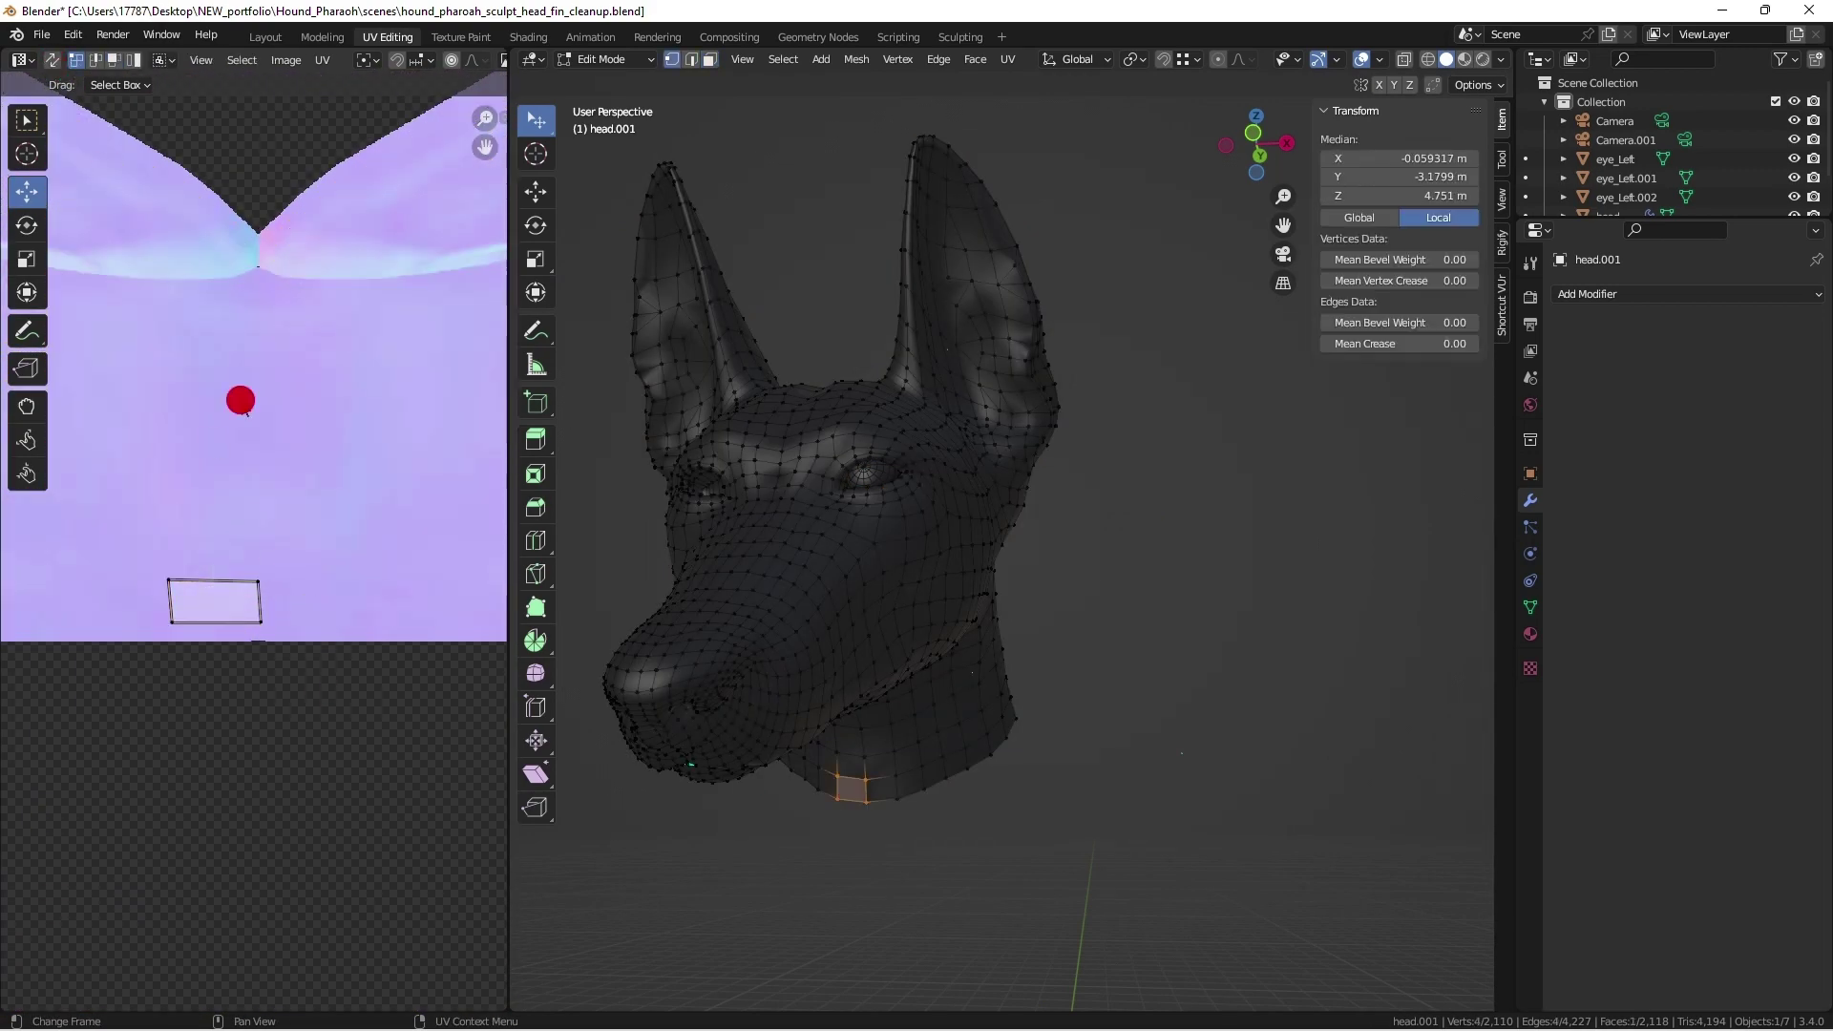
{"action": "left_click", "coordinate": [59, 61]}
Step: Try to merge the UV vertices at the centre of the neck's lower edge
{"action": "left_click", "coordinate": [250, 615]}
{"action": "key", "text": "m"}
{"action": "left_click", "coordinate": [286, 646]}
{"action": "left_click", "coordinate": [271, 578]}
{"action": "key", "text": "m"}
Step: Select the whole head.001 mesh in the Modeling workspace, set its normals from faces, and paste the normal vectors
{"action": "key", "text": "ctrl+Page_Up"}
{"action": "key", "text": "a"}
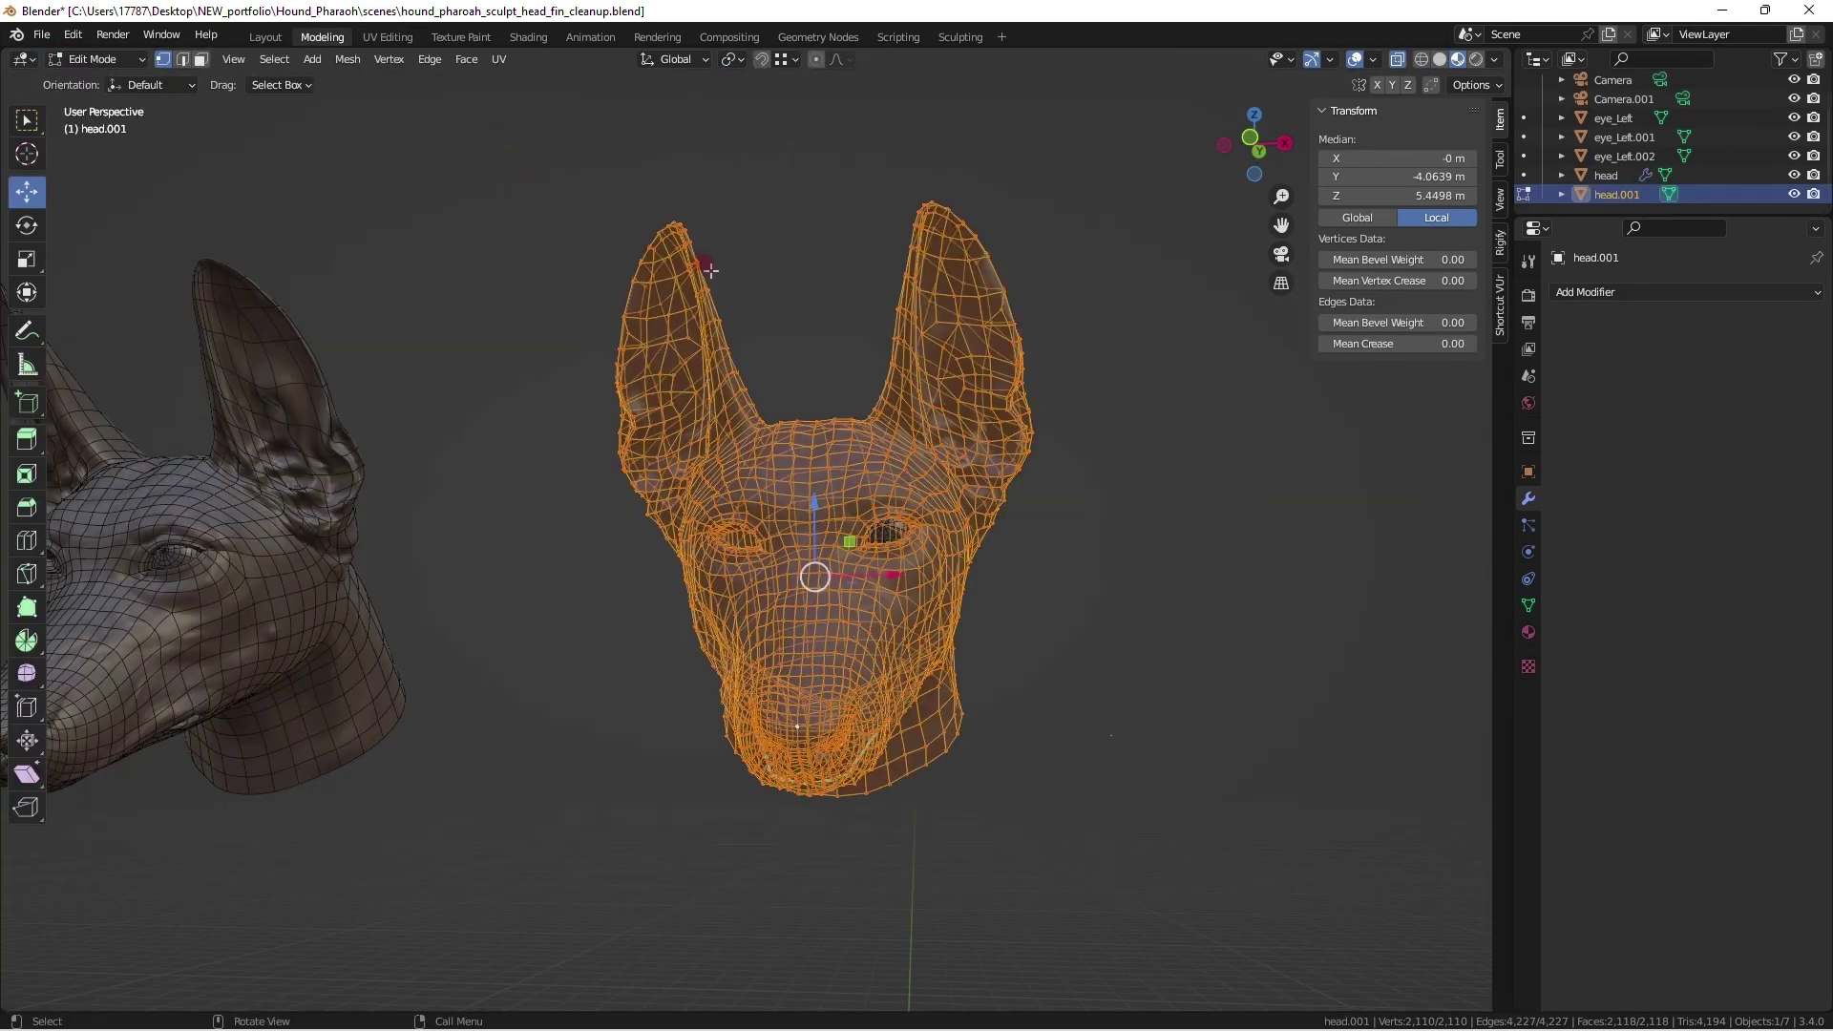
{"action": "left_click", "coordinate": [346, 58]}
{"action": "mouse_move", "coordinate": [420, 419]}
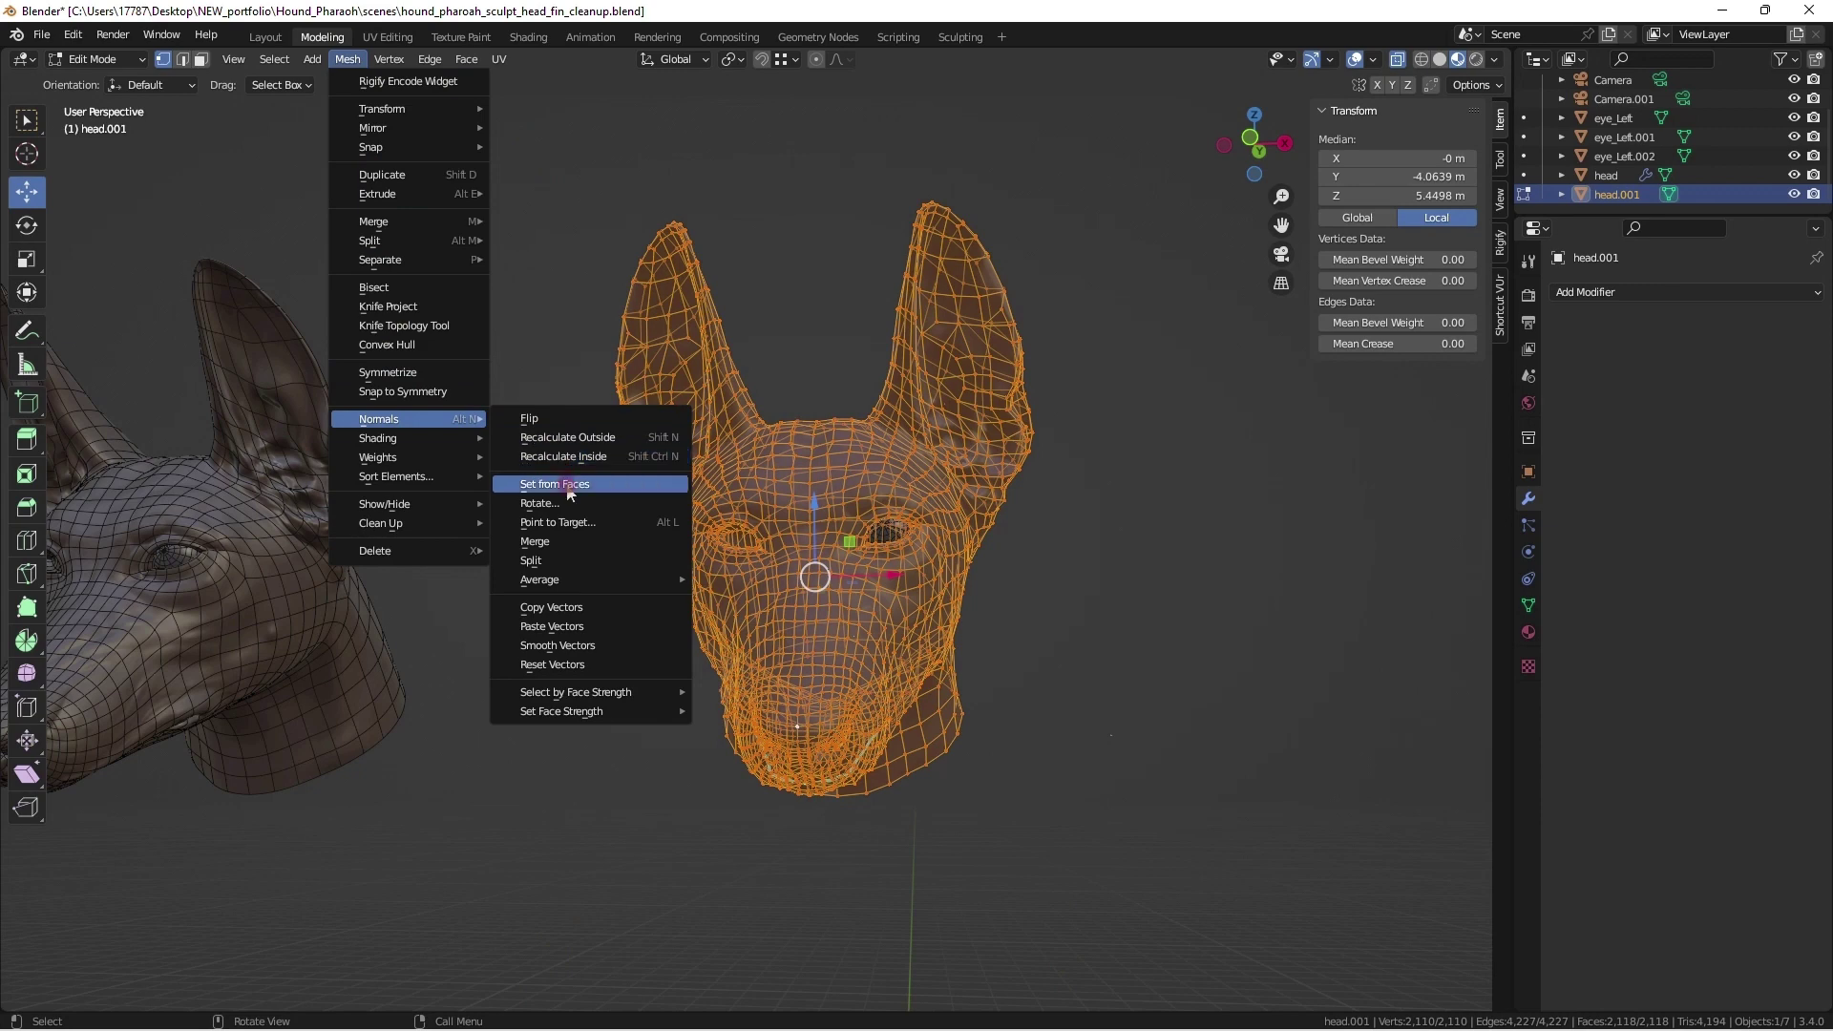
{"action": "left_click", "coordinate": [563, 484]}
{"action": "left_click", "coordinate": [343, 60]}
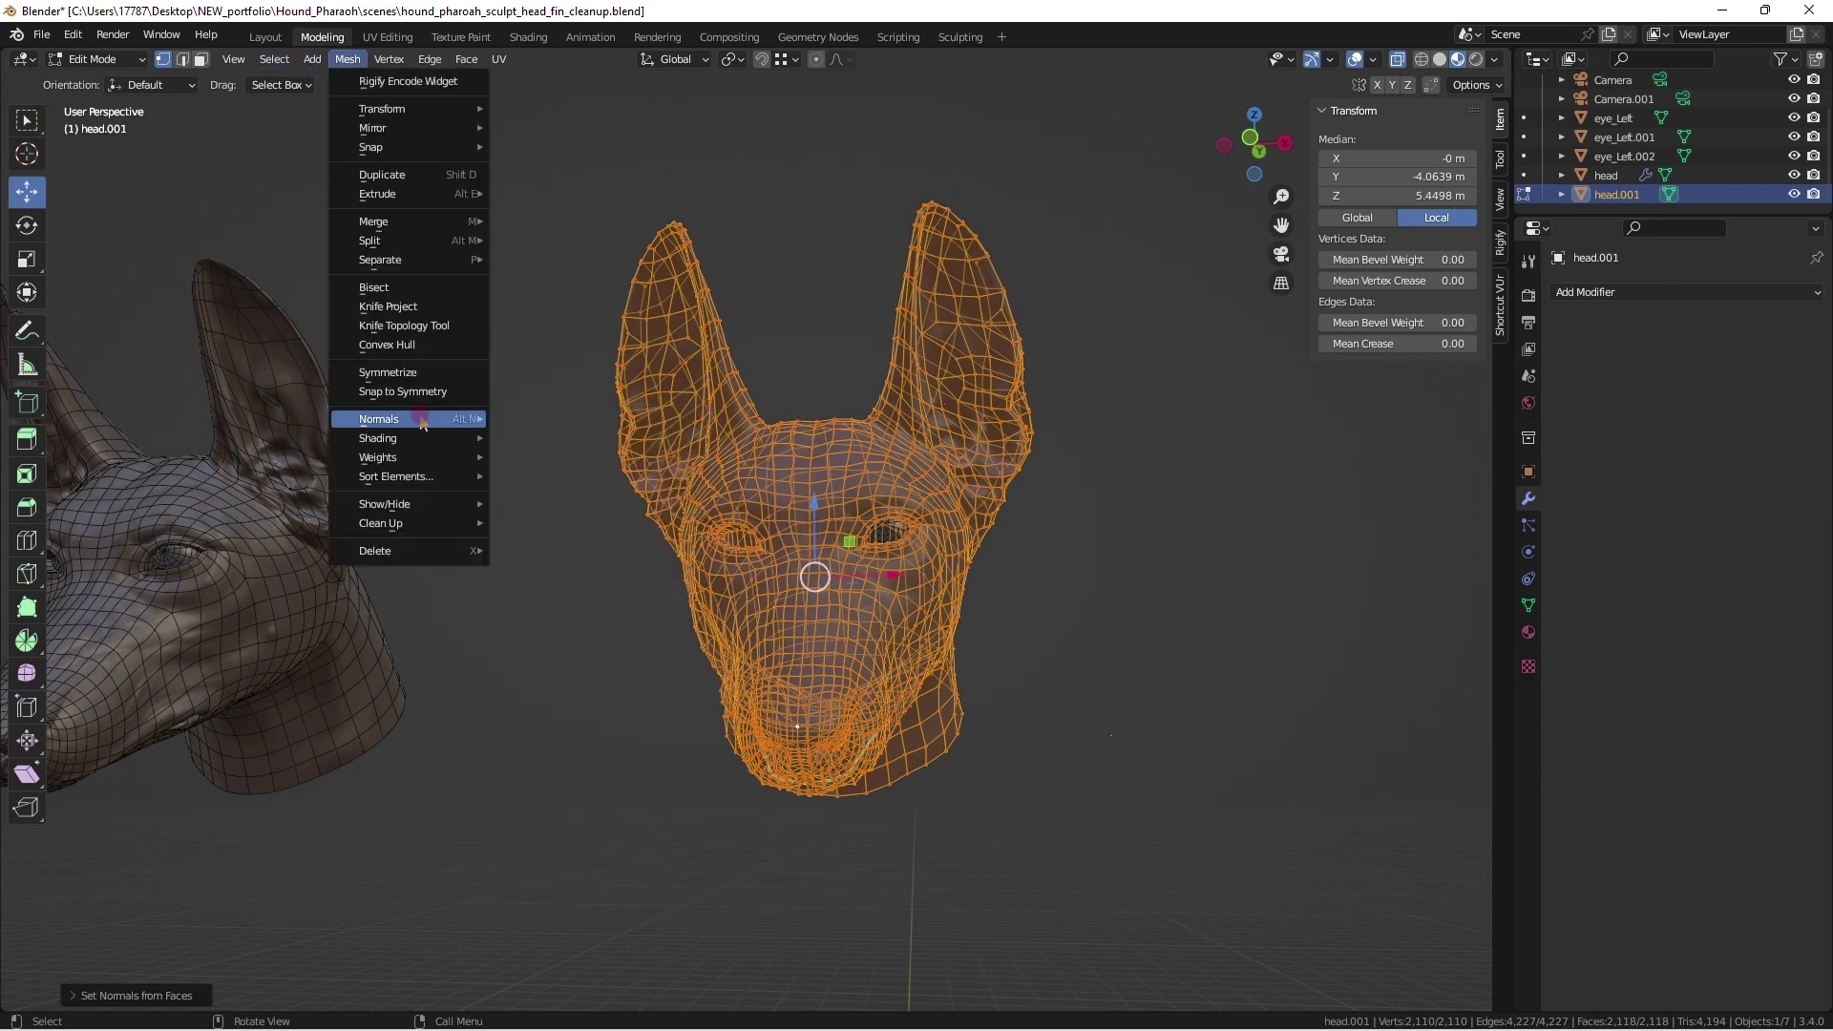
{"action": "mouse_move", "coordinate": [420, 419]}
{"action": "left_click", "coordinate": [592, 630]}
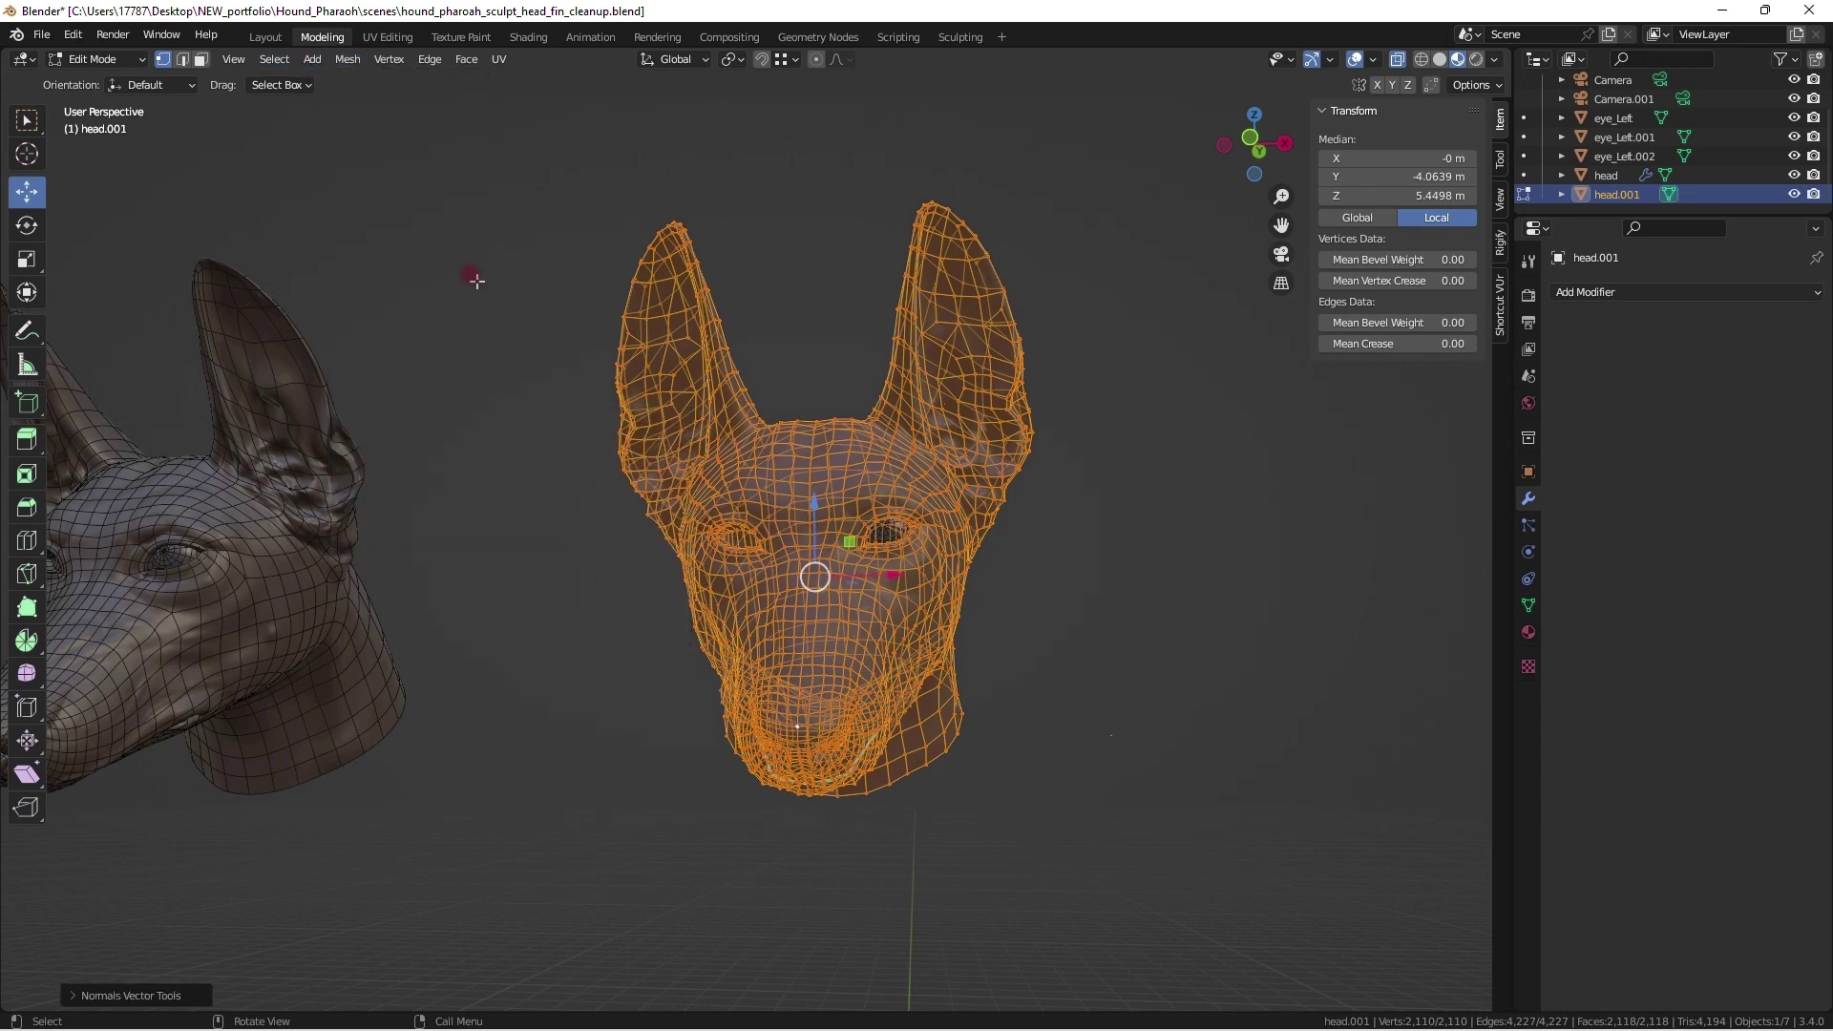
Step: Clear sharp edges on the entire head.001 mesh and shade its faces smooth
{"action": "left_click", "coordinate": [427, 59]}
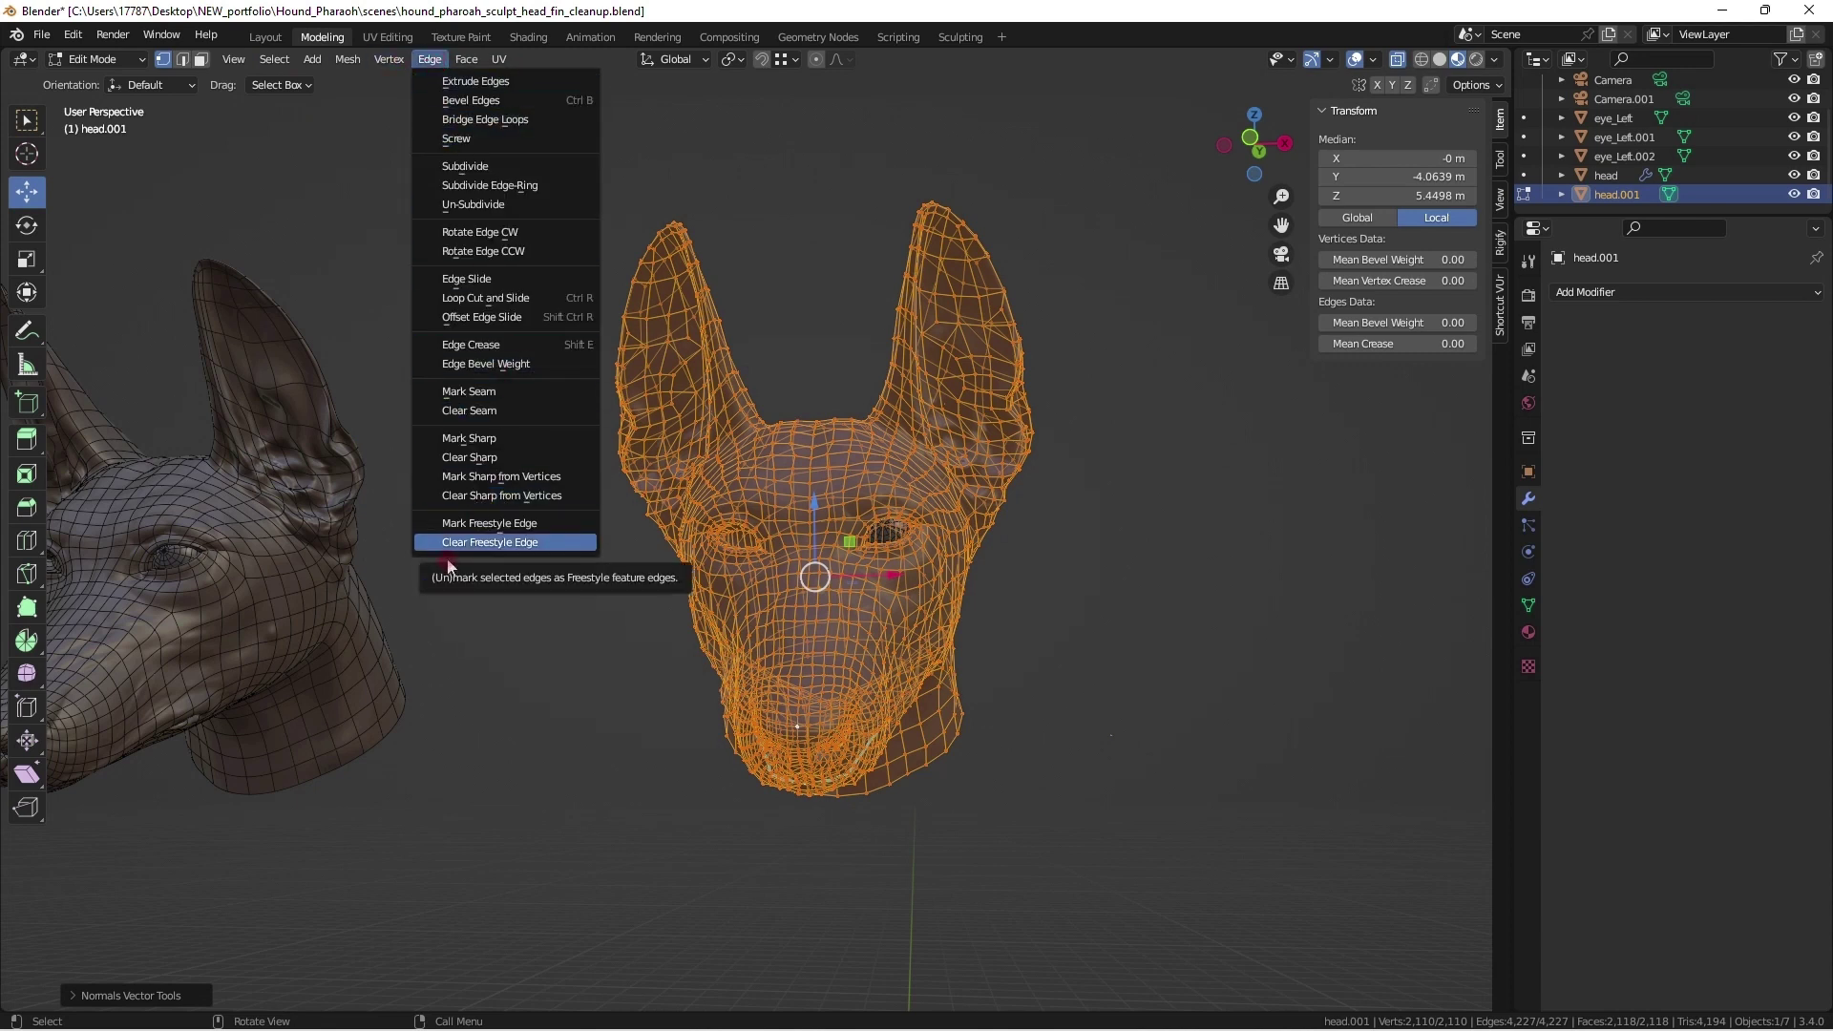
{"action": "left_click", "coordinate": [502, 459]}
{"action": "middle_click_drag", "start_coordinate": [516, 441], "coordinate": [431, 244]}
{"action": "left_click", "coordinate": [464, 61]}
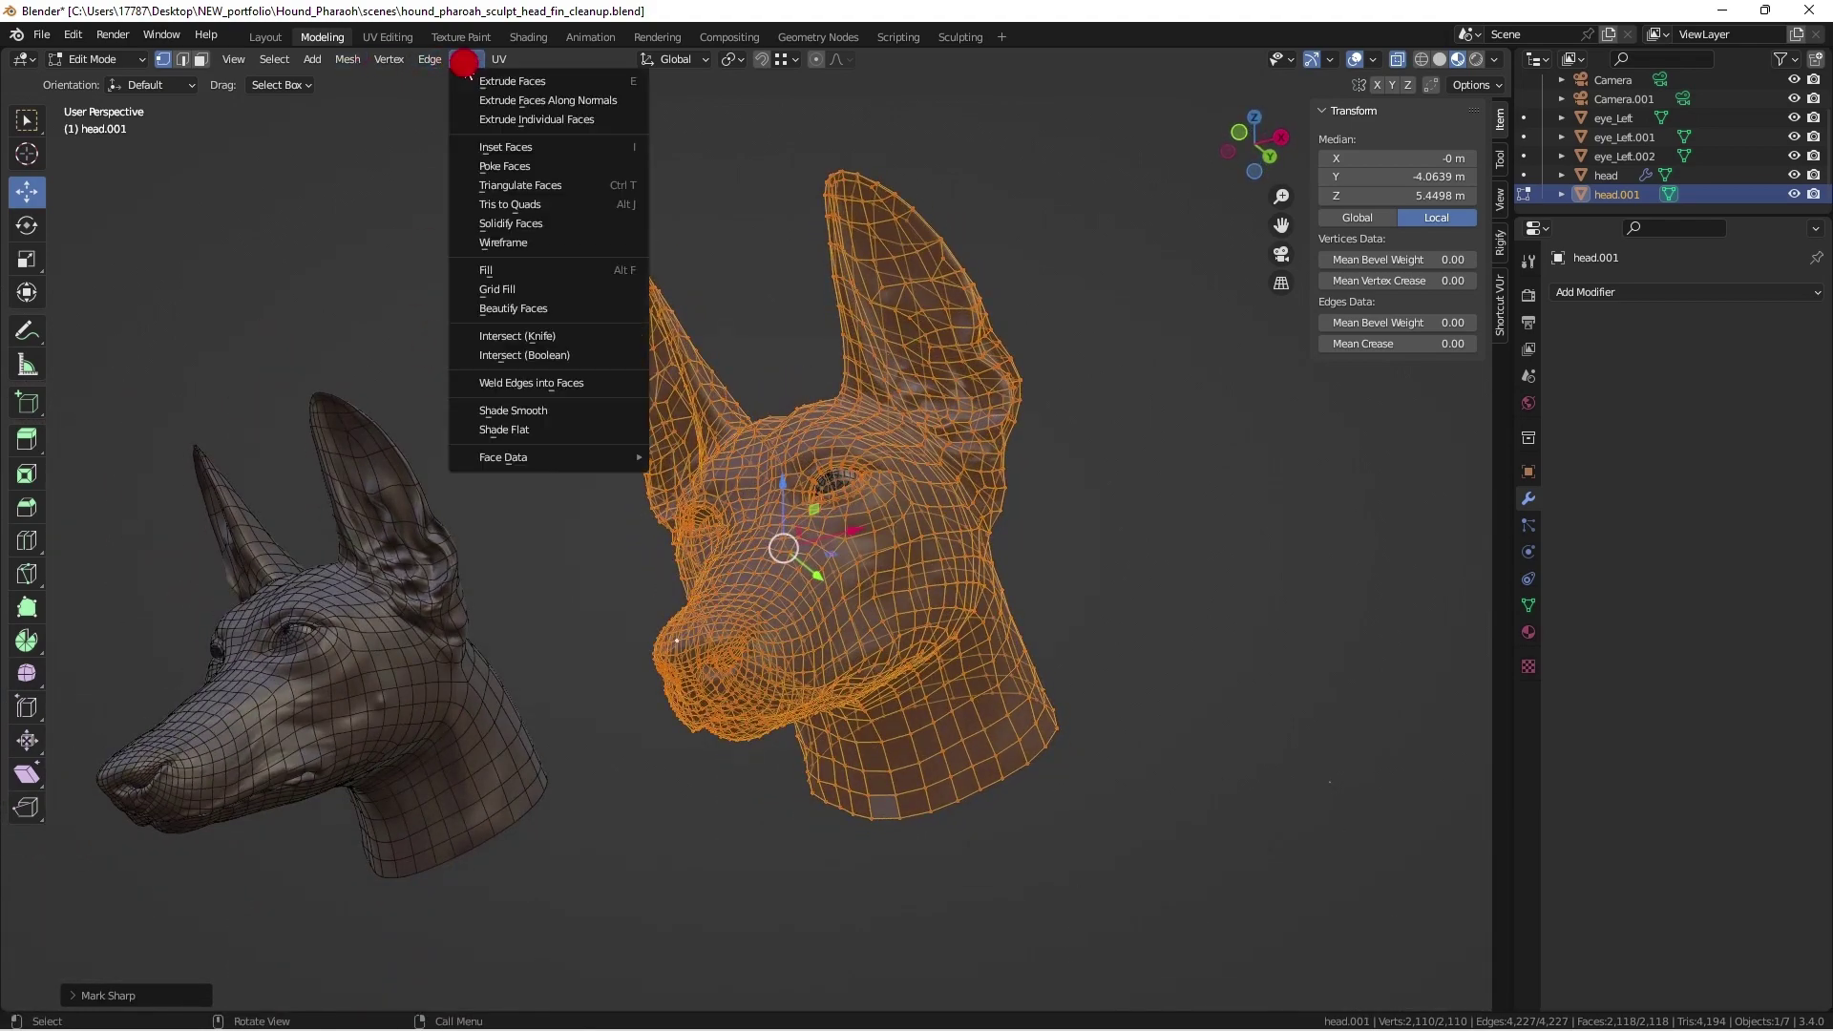
{"action": "left_click", "coordinate": [534, 410]}
{"action": "left_click", "coordinate": [1094, 298]}
{"action": "middle_click_drag", "start_coordinate": [1095, 298], "coordinate": [1135, 315]}
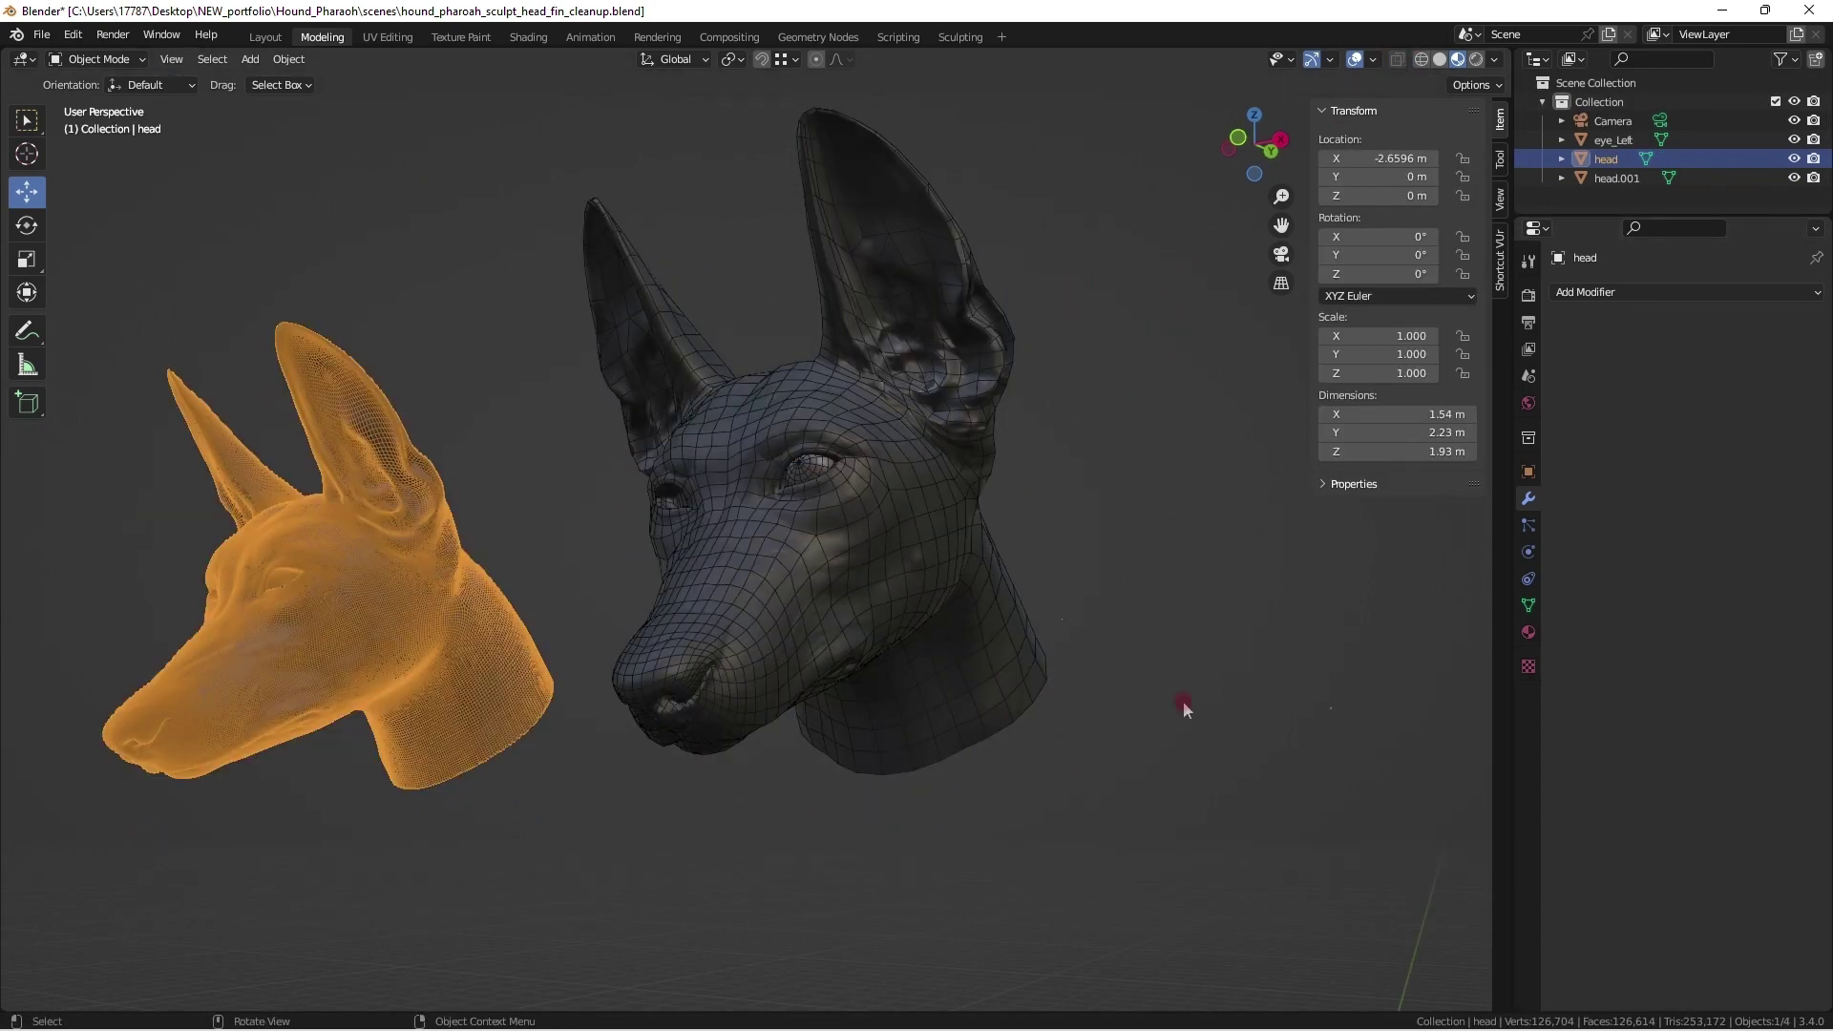
Step: Move the dense head mesh along X to about -1.557 m, closer to head.001
{"action": "left_click", "coordinate": [1241, 653]}
{"action": "middle_click_drag", "start_coordinate": [1190, 630], "coordinate": [1229, 655]}
{"action": "left_click", "coordinate": [384, 633]}
{"action": "scroll", "coordinate": [152, 378], "scroll_direction": "down", "scroll_amount": 8}
{"action": "left_click_drag", "start_coordinate": [737, 879], "coordinate": [801, 885]}
{"action": "left_click", "coordinate": [804, 794]}
{"action": "middle_click_drag", "start_coordinate": [804, 794], "coordinate": [826, 748]}
{"action": "scroll", "coordinate": [1249, 557], "scroll_direction": "up", "scroll_amount": 7}
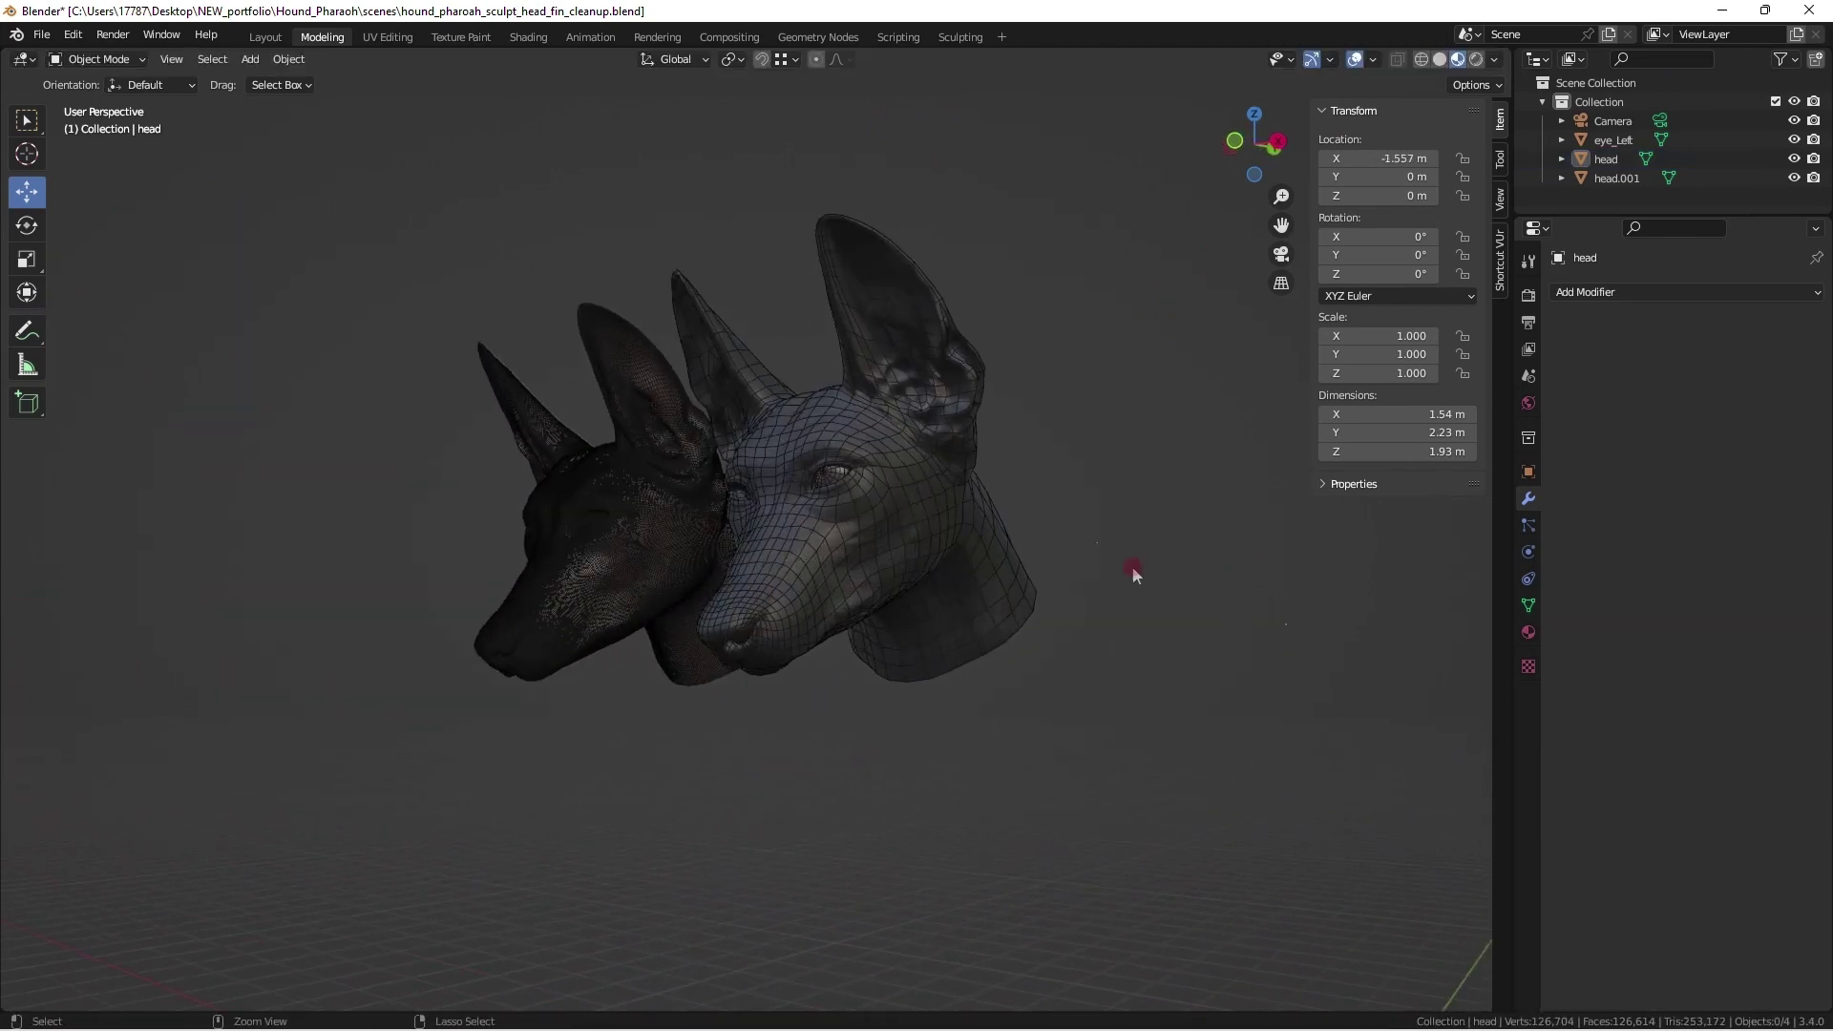